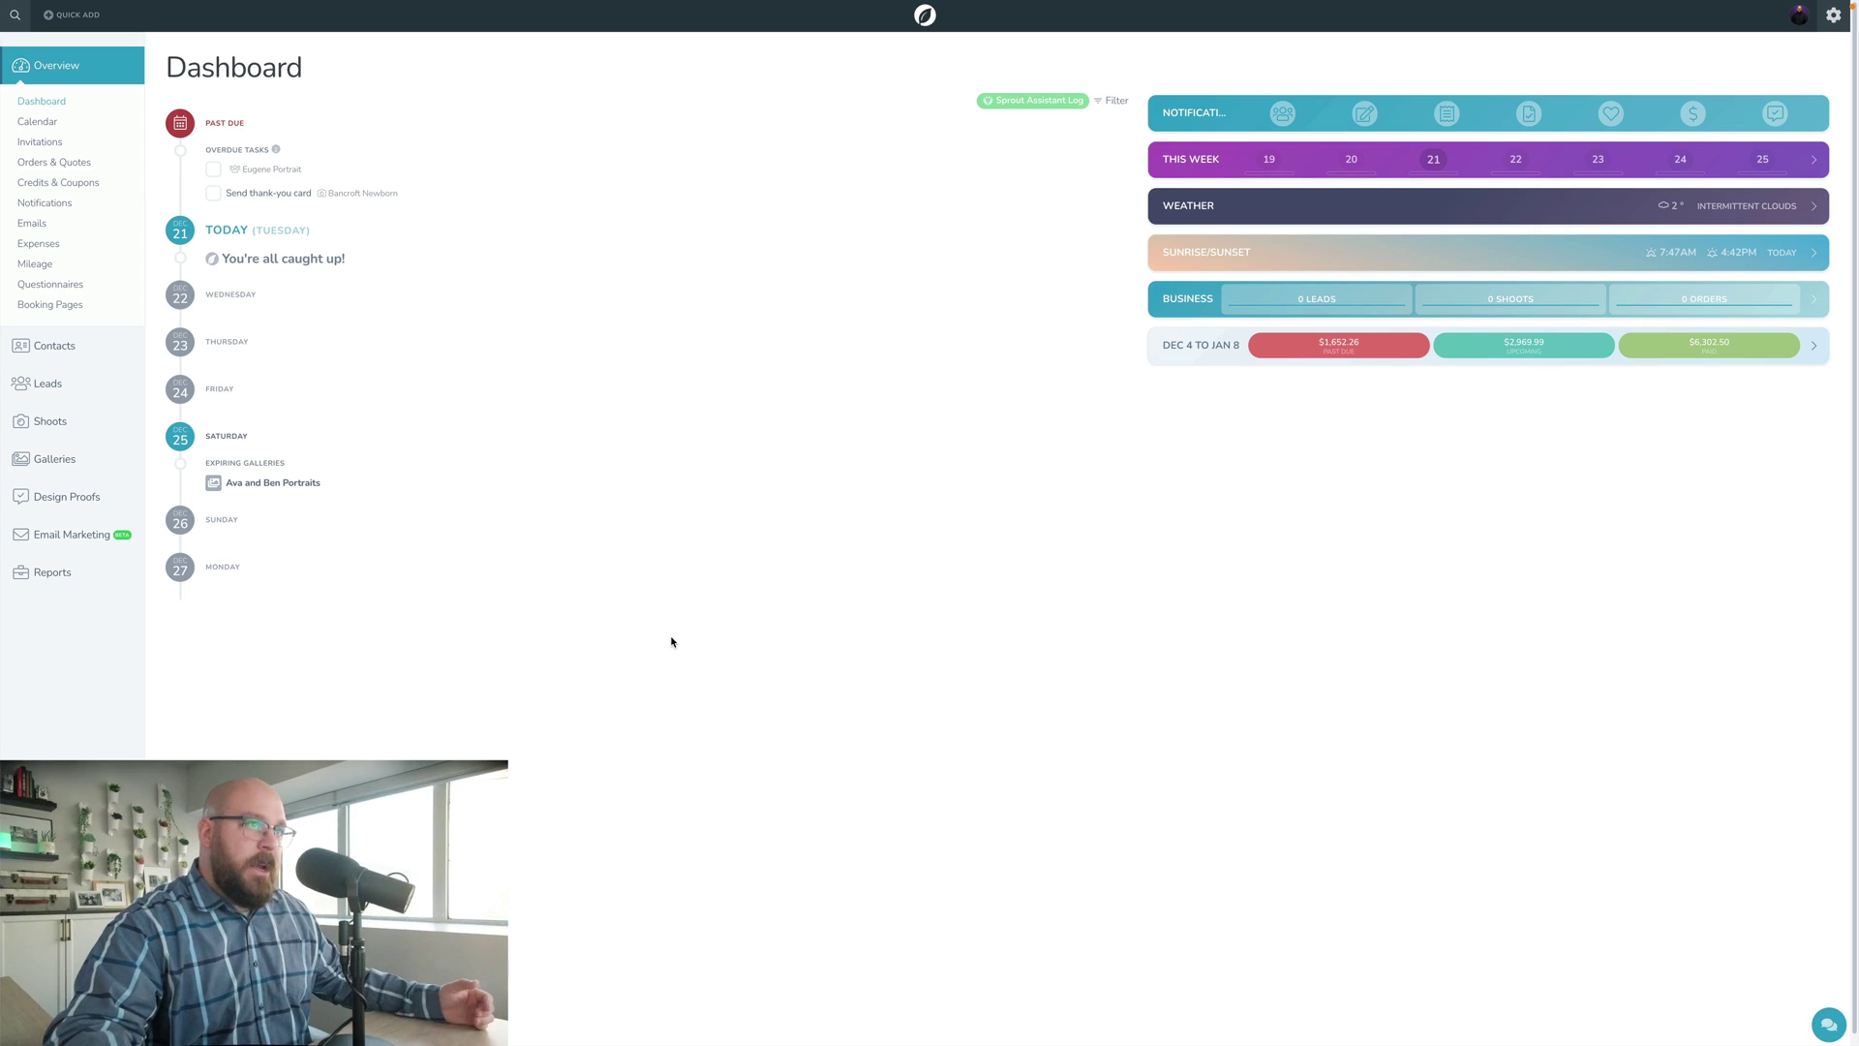
- Create a new booking page from the Booking Pages list
{"action": "left_click", "coordinate": [54, 307]}
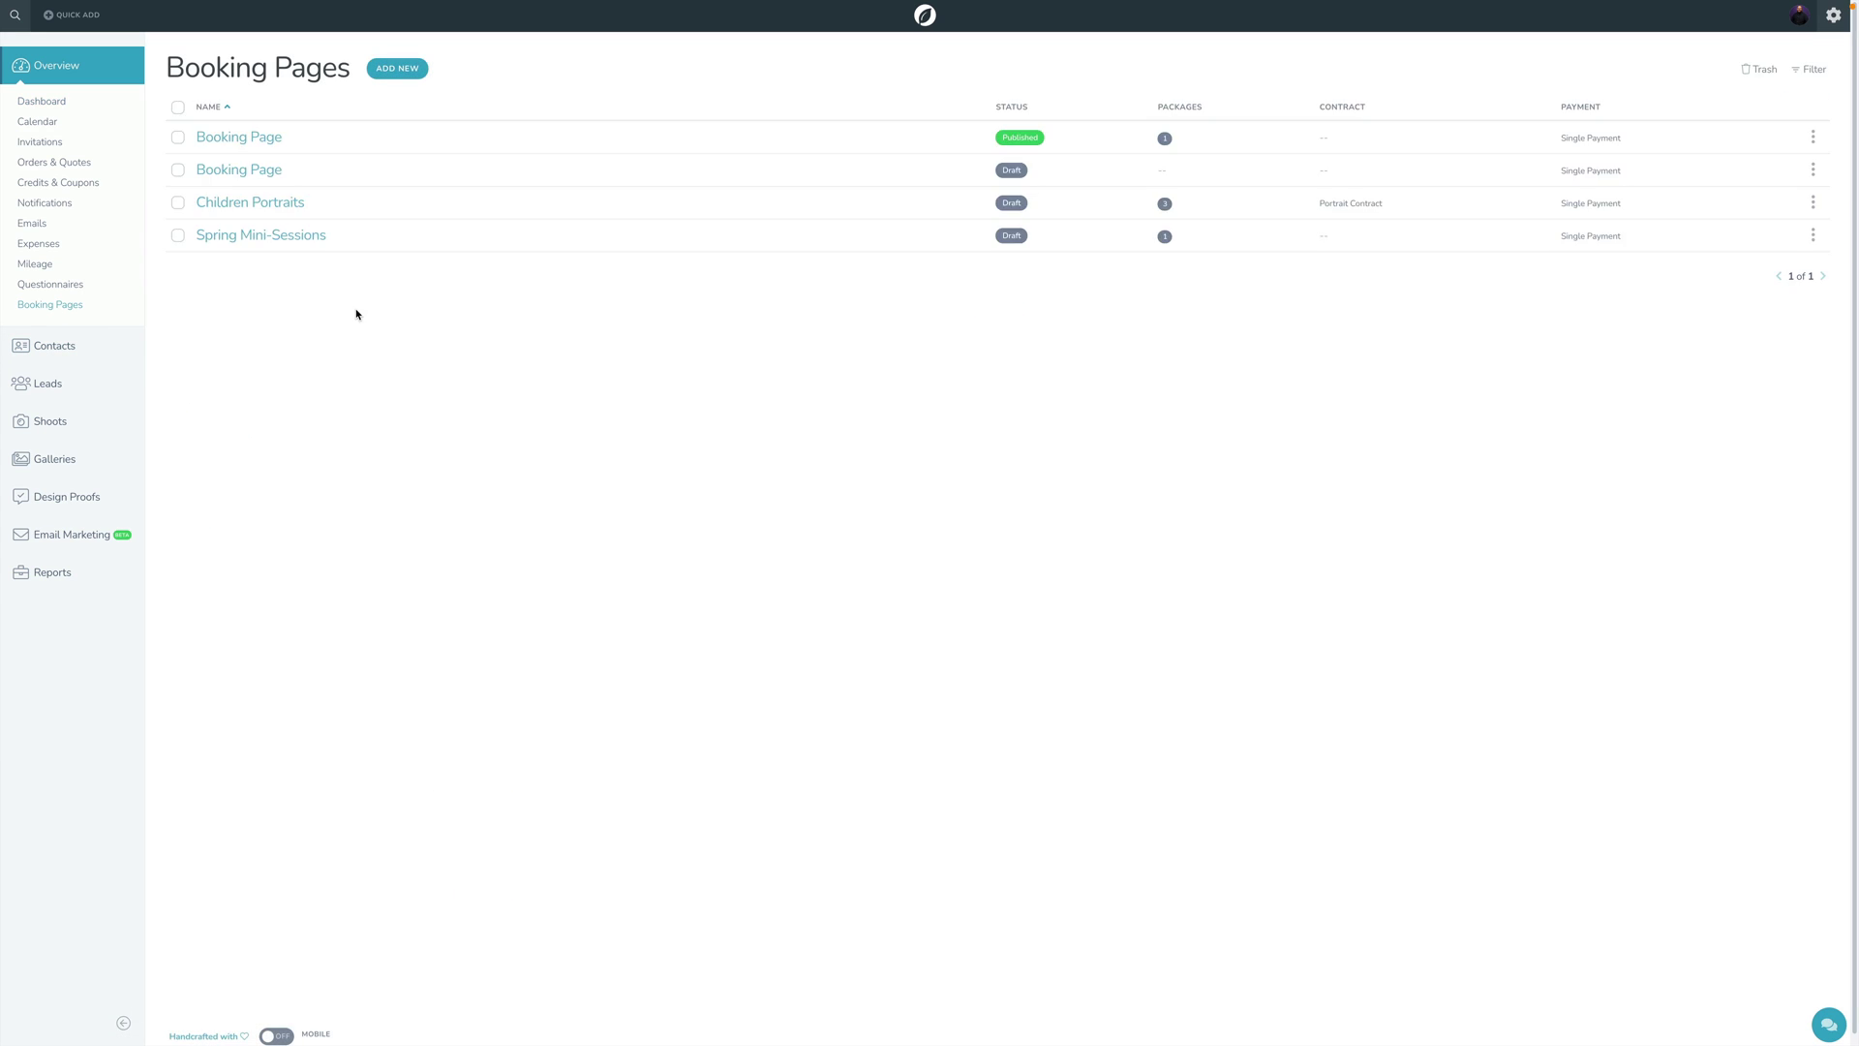
{"action": "left_click", "coordinate": [389, 70]}
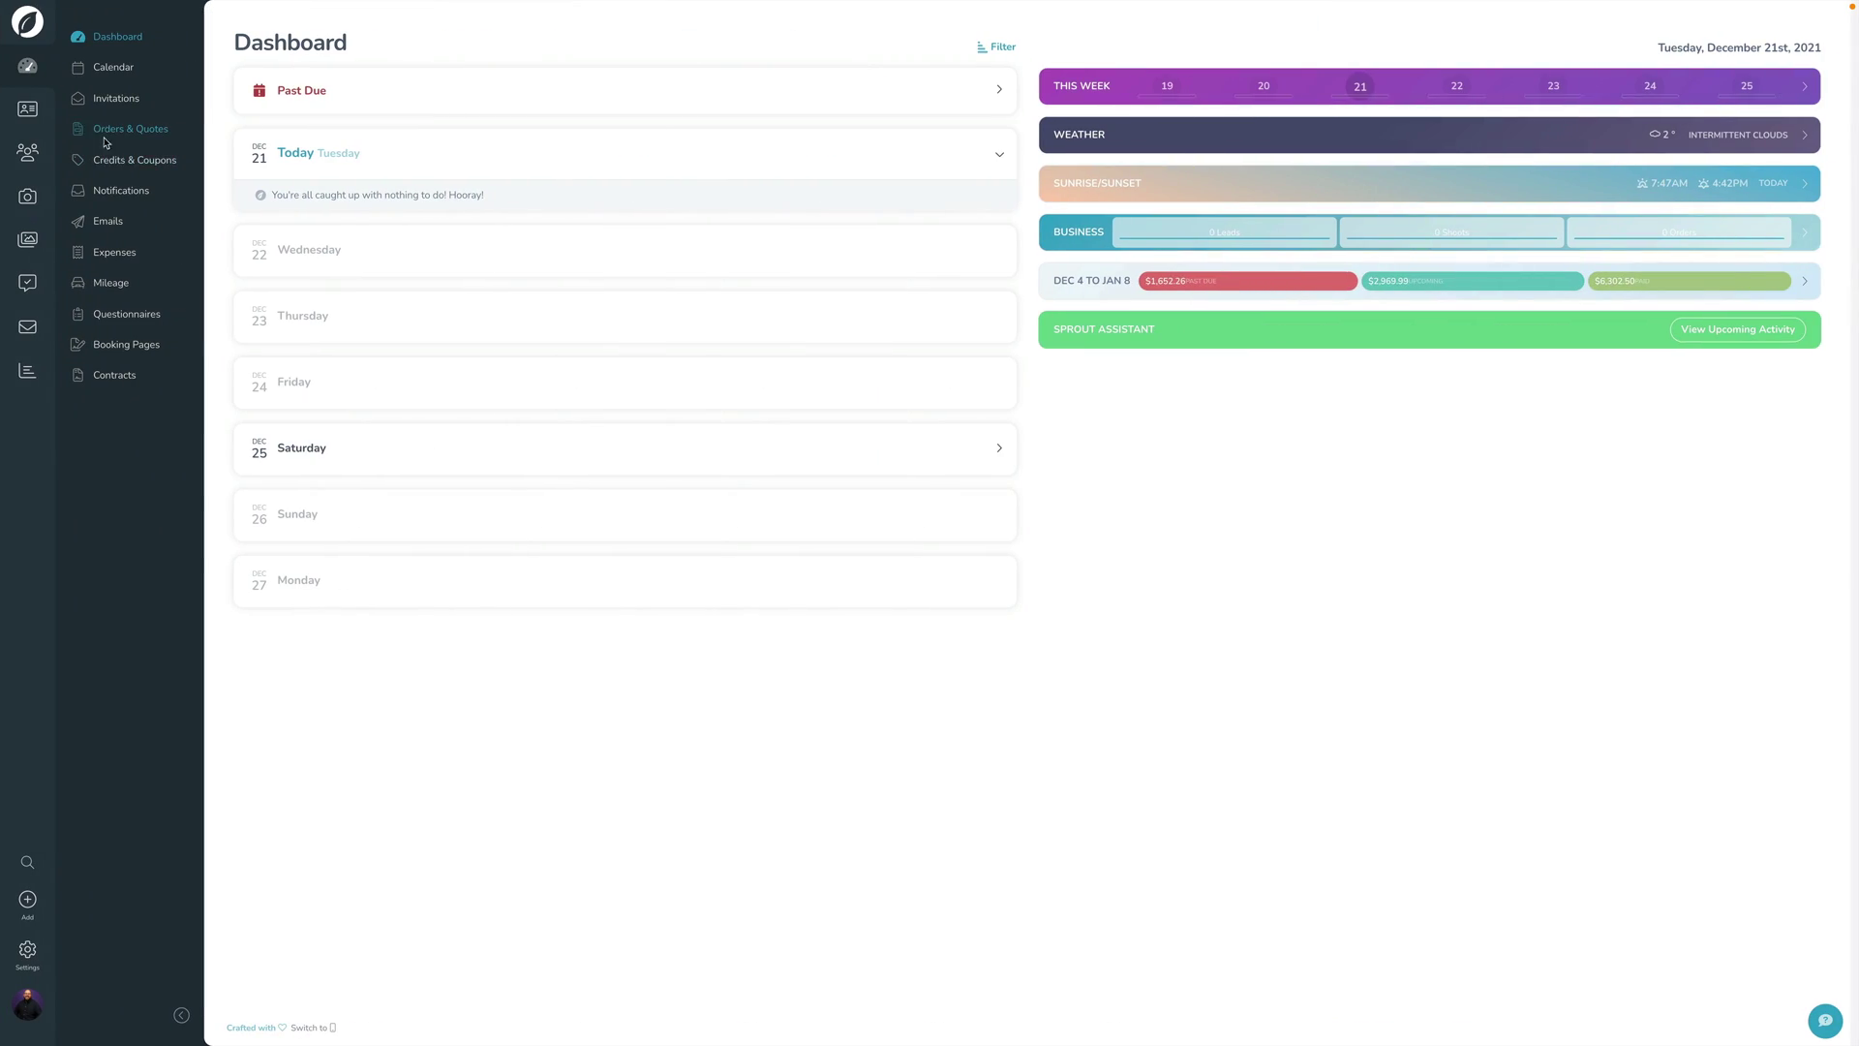
{"action": "left_click", "coordinate": [126, 344]}
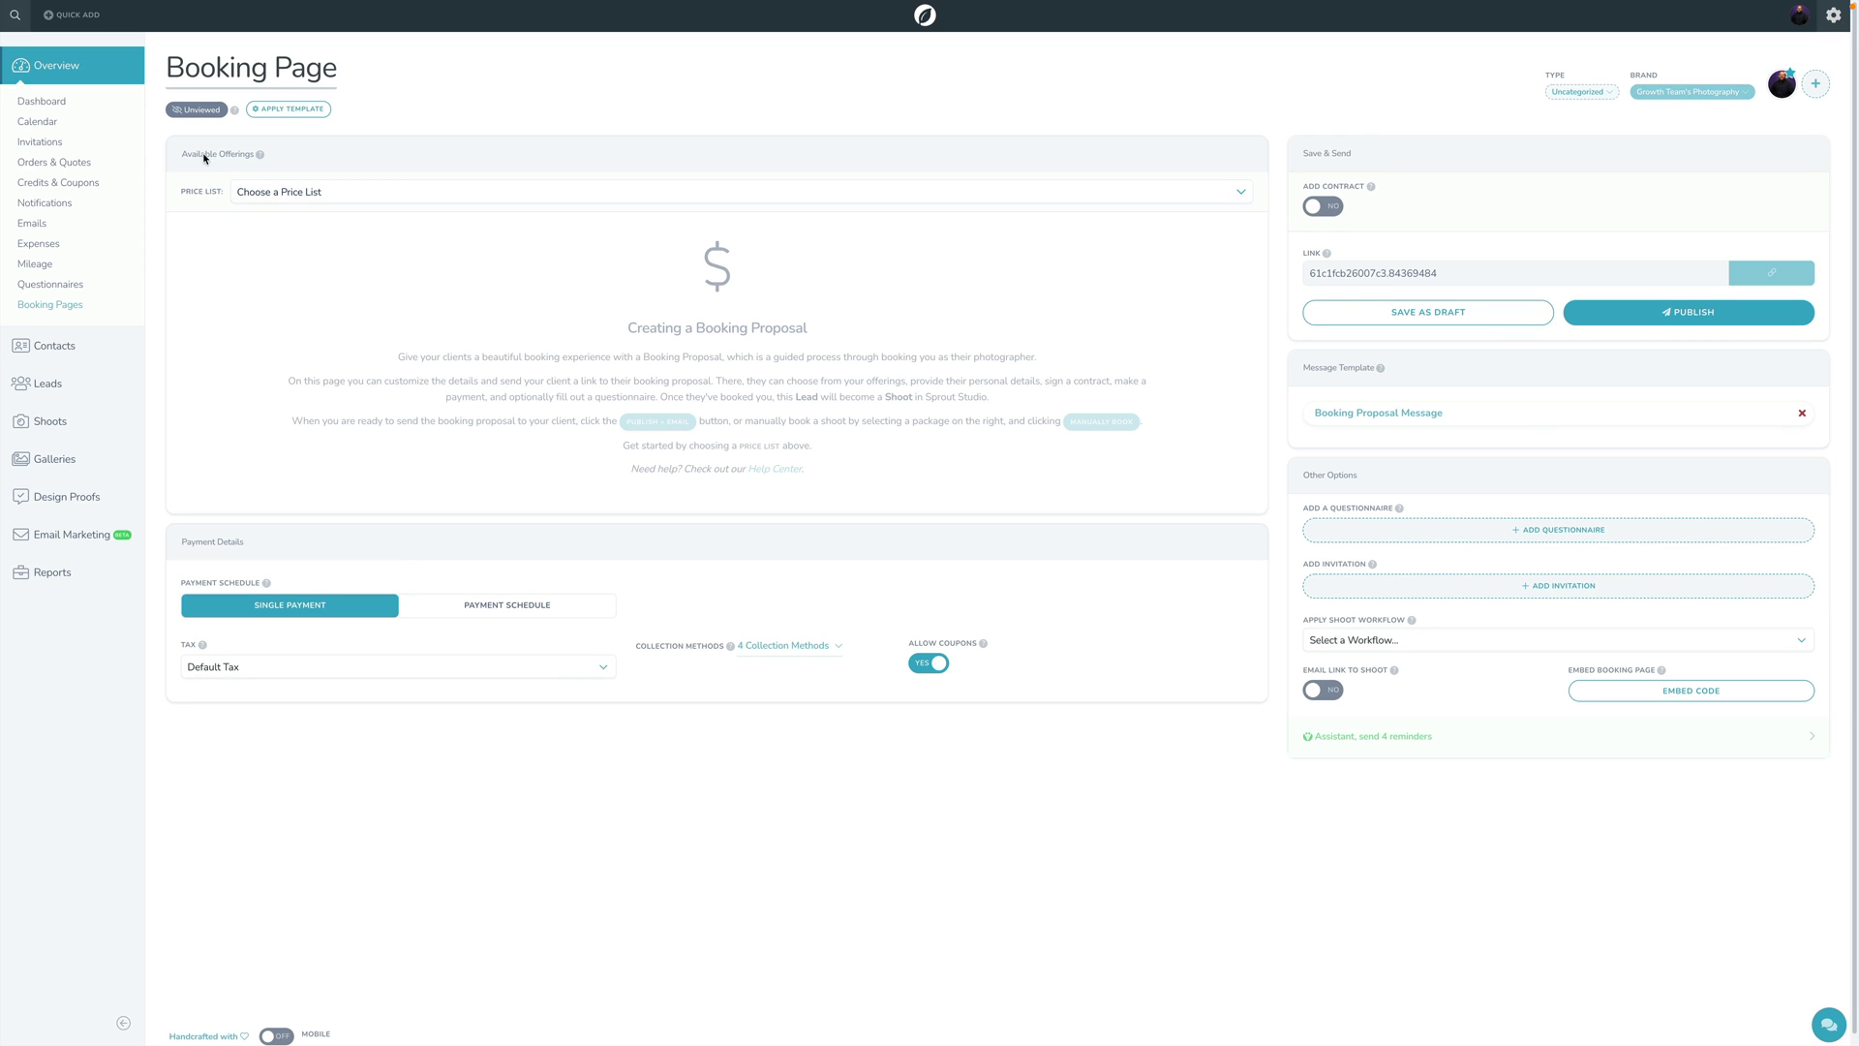
- Look through the Price List choices on the draft page without selecting one
{"action": "left_click", "coordinate": [320, 193]}
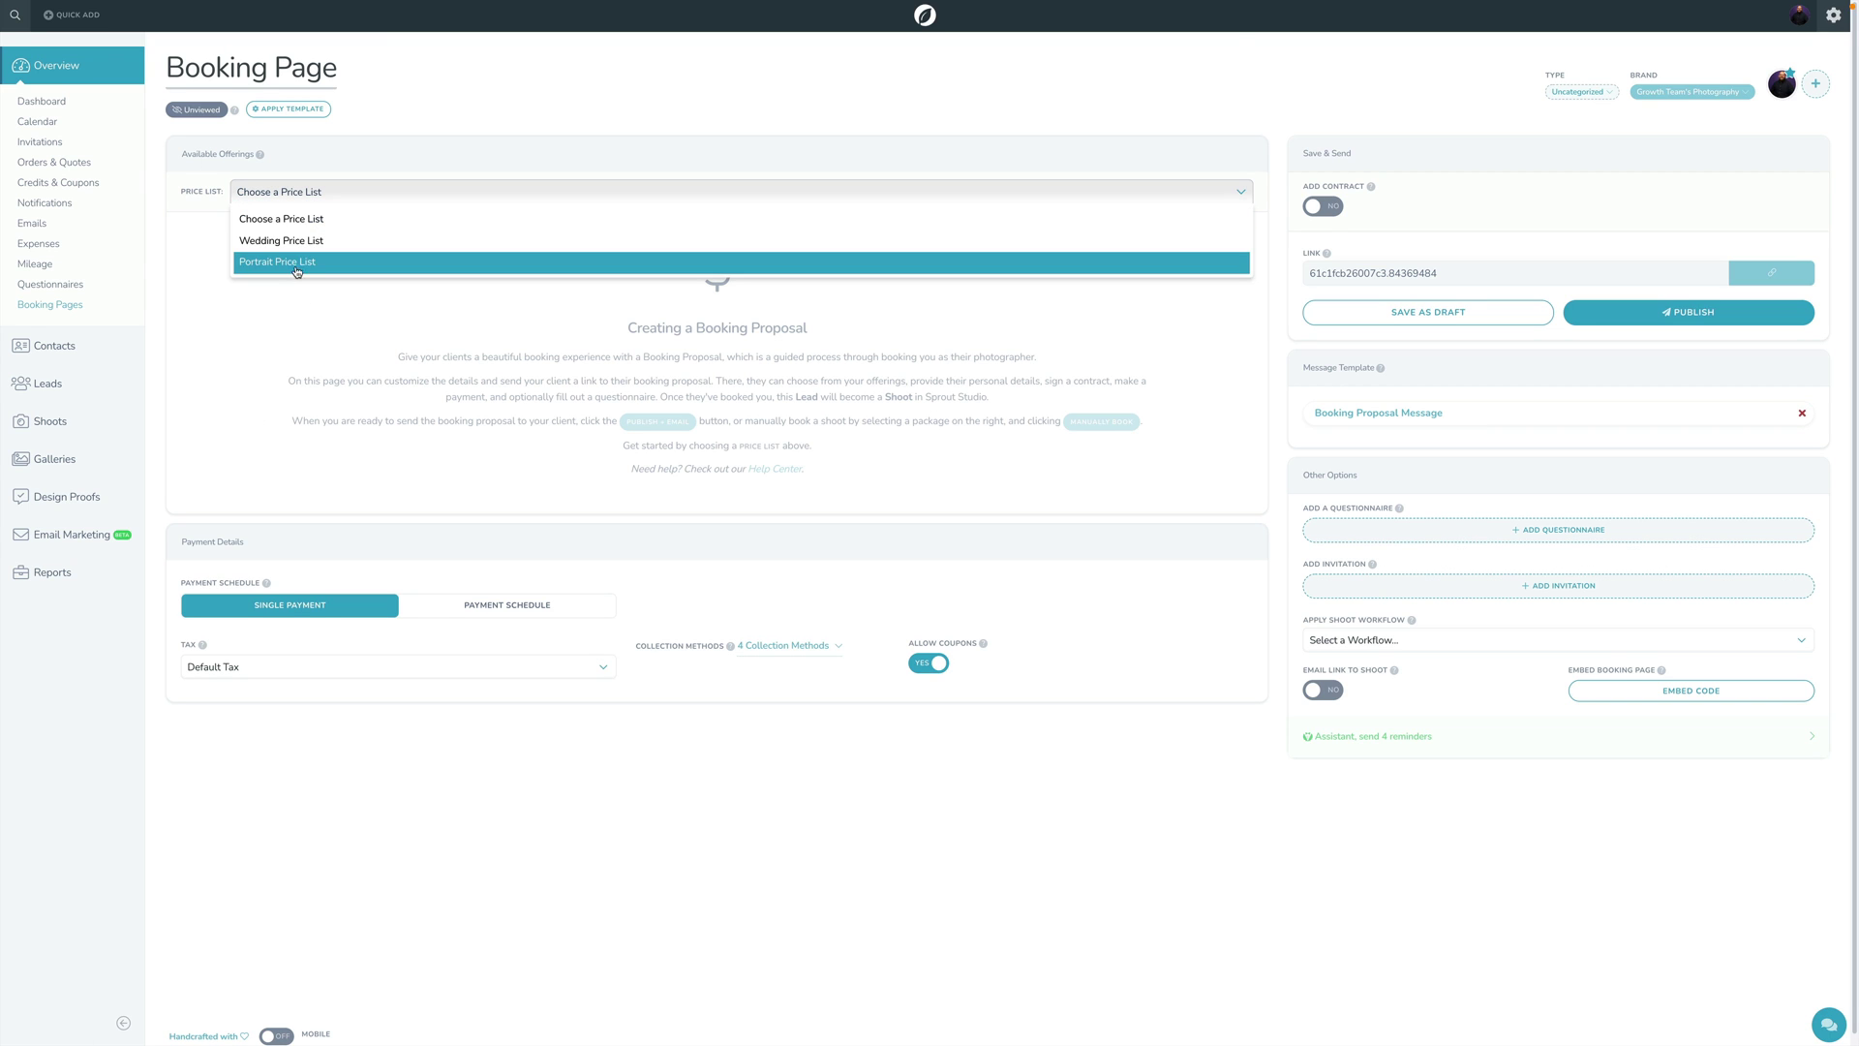
{"action": "left_click", "coordinate": [319, 373]}
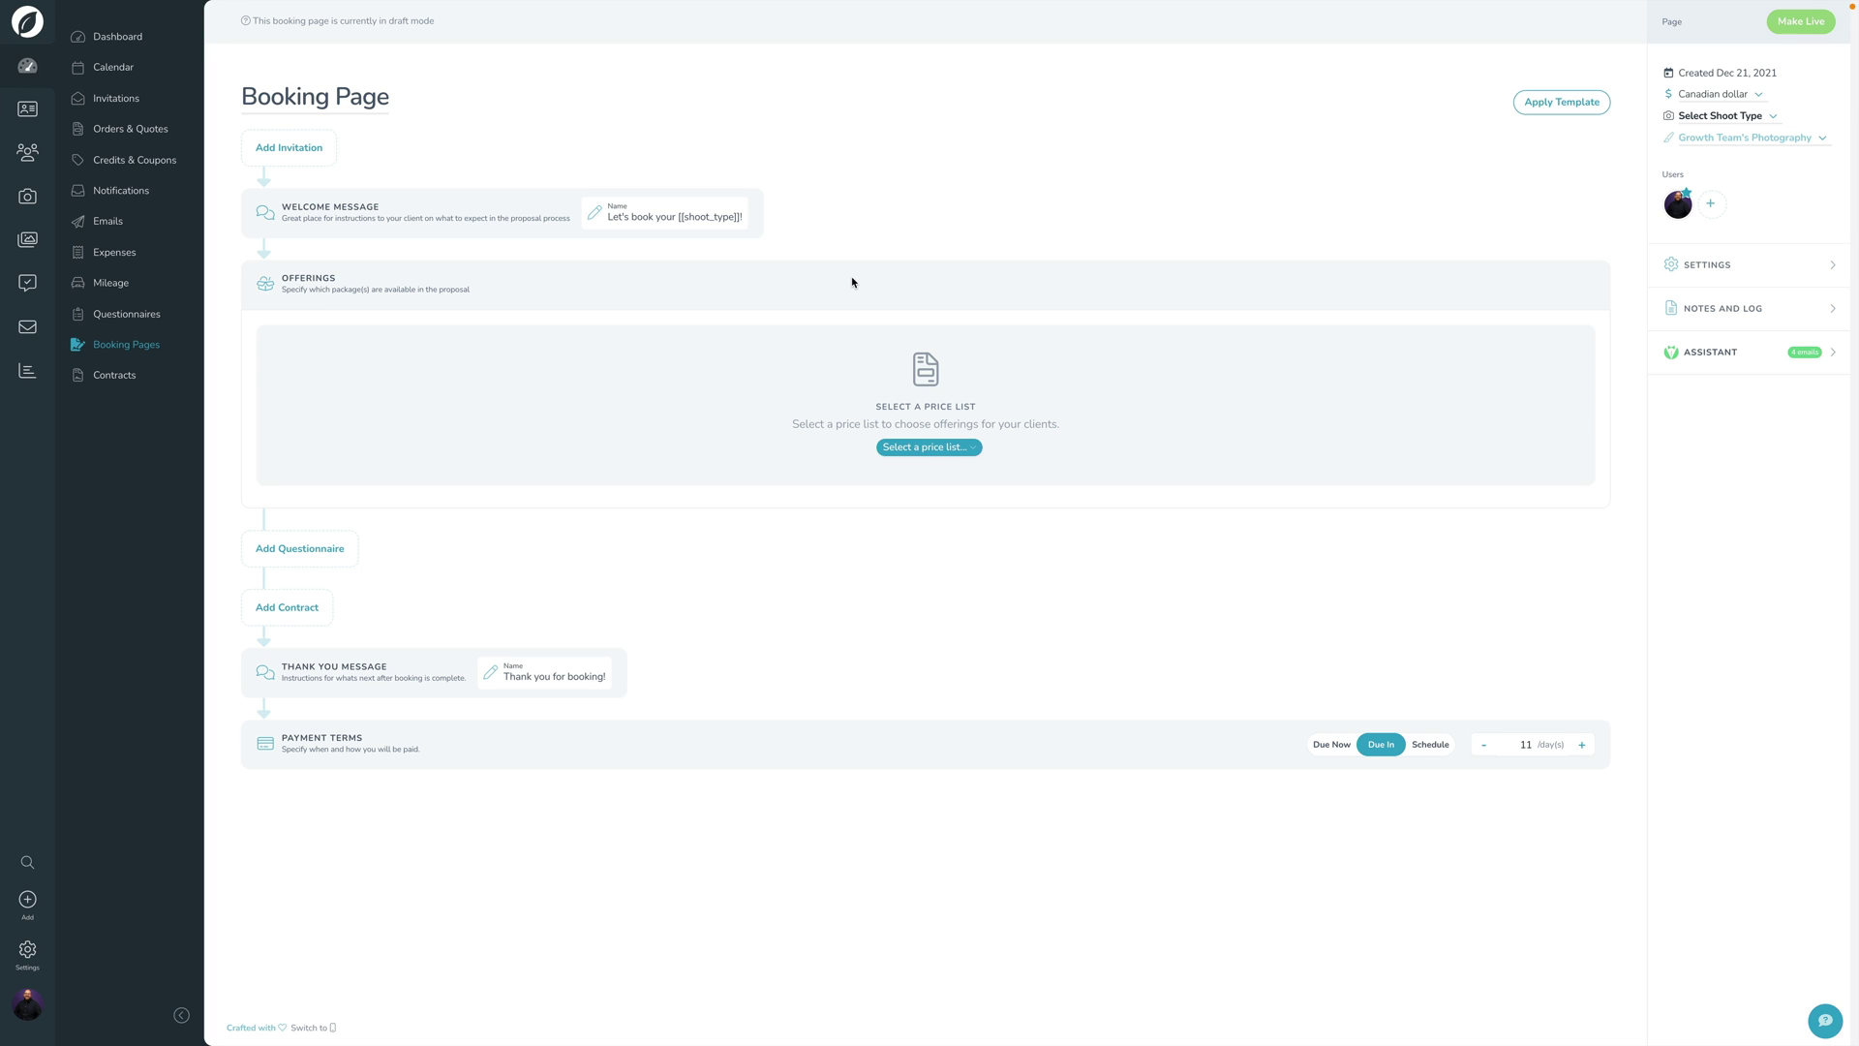
- Expand and collapse the Settings and Notes and Log sections in the right panel
{"action": "left_click", "coordinate": [1731, 266]}
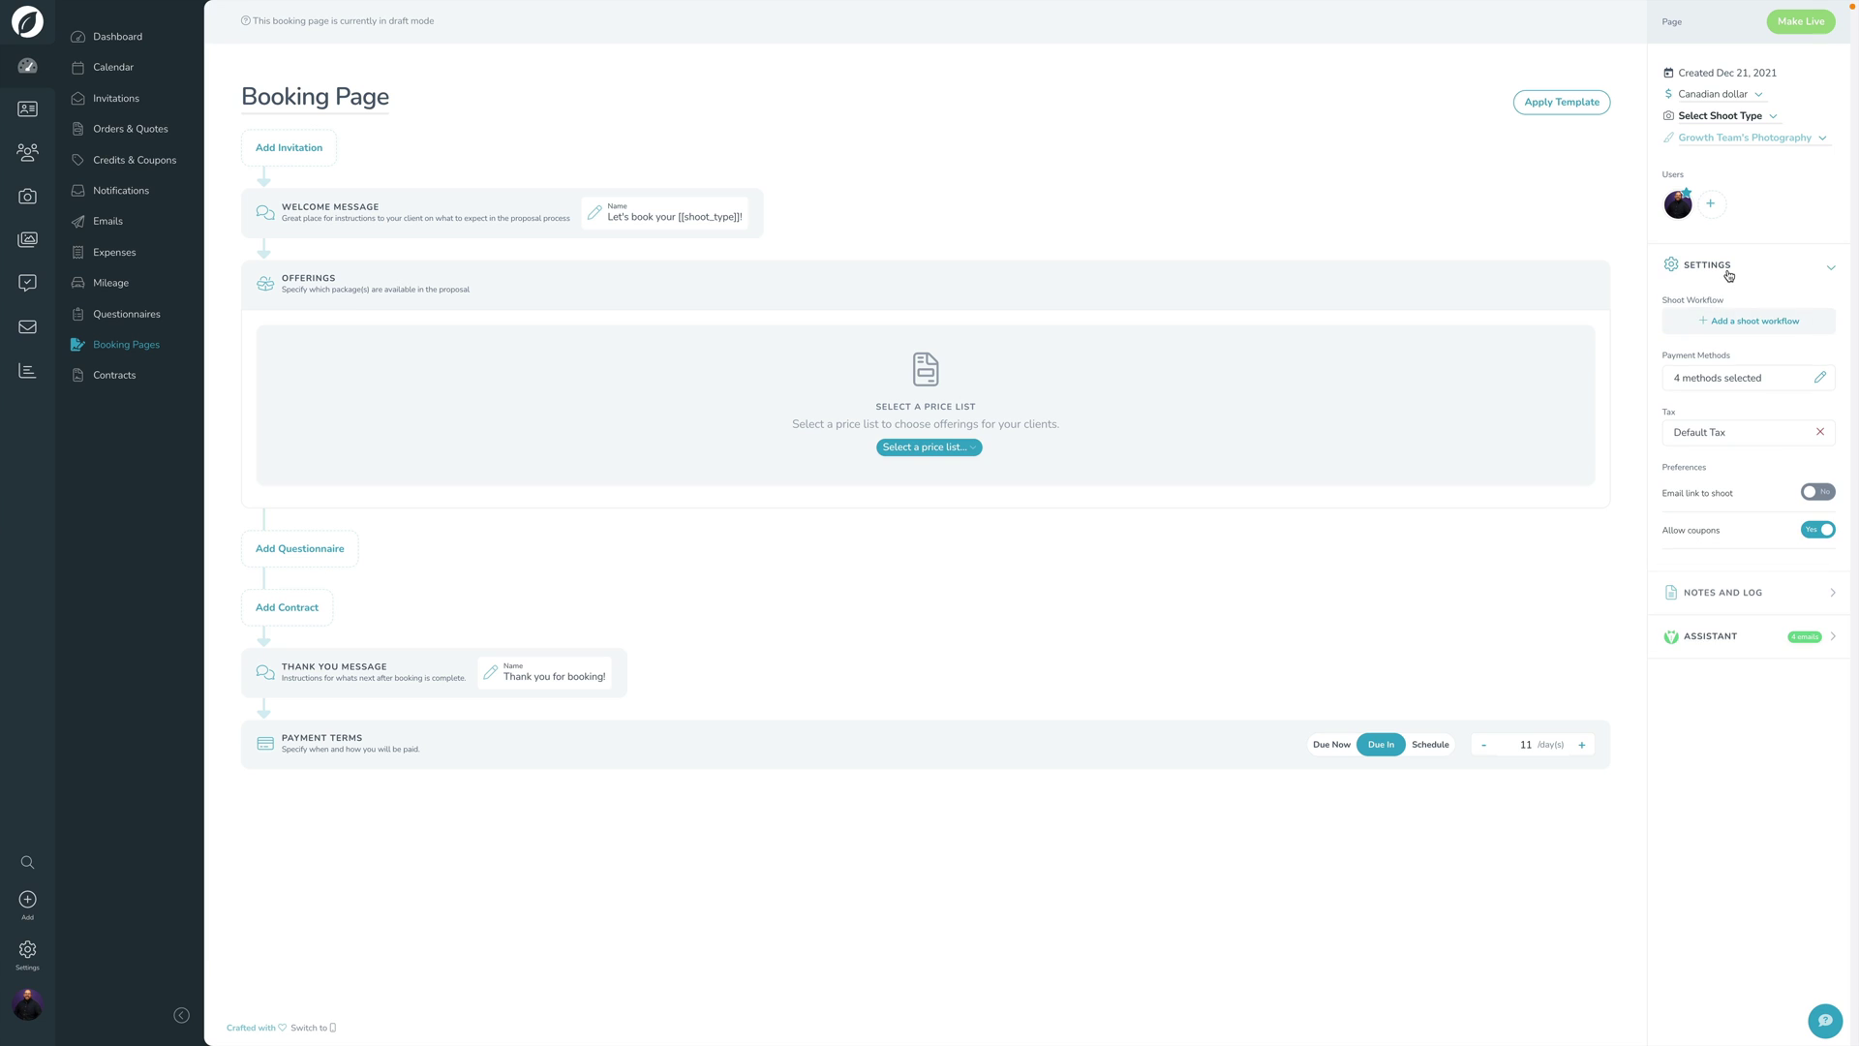
{"action": "left_click", "coordinate": [1729, 275]}
{"action": "left_click", "coordinate": [1709, 309]}
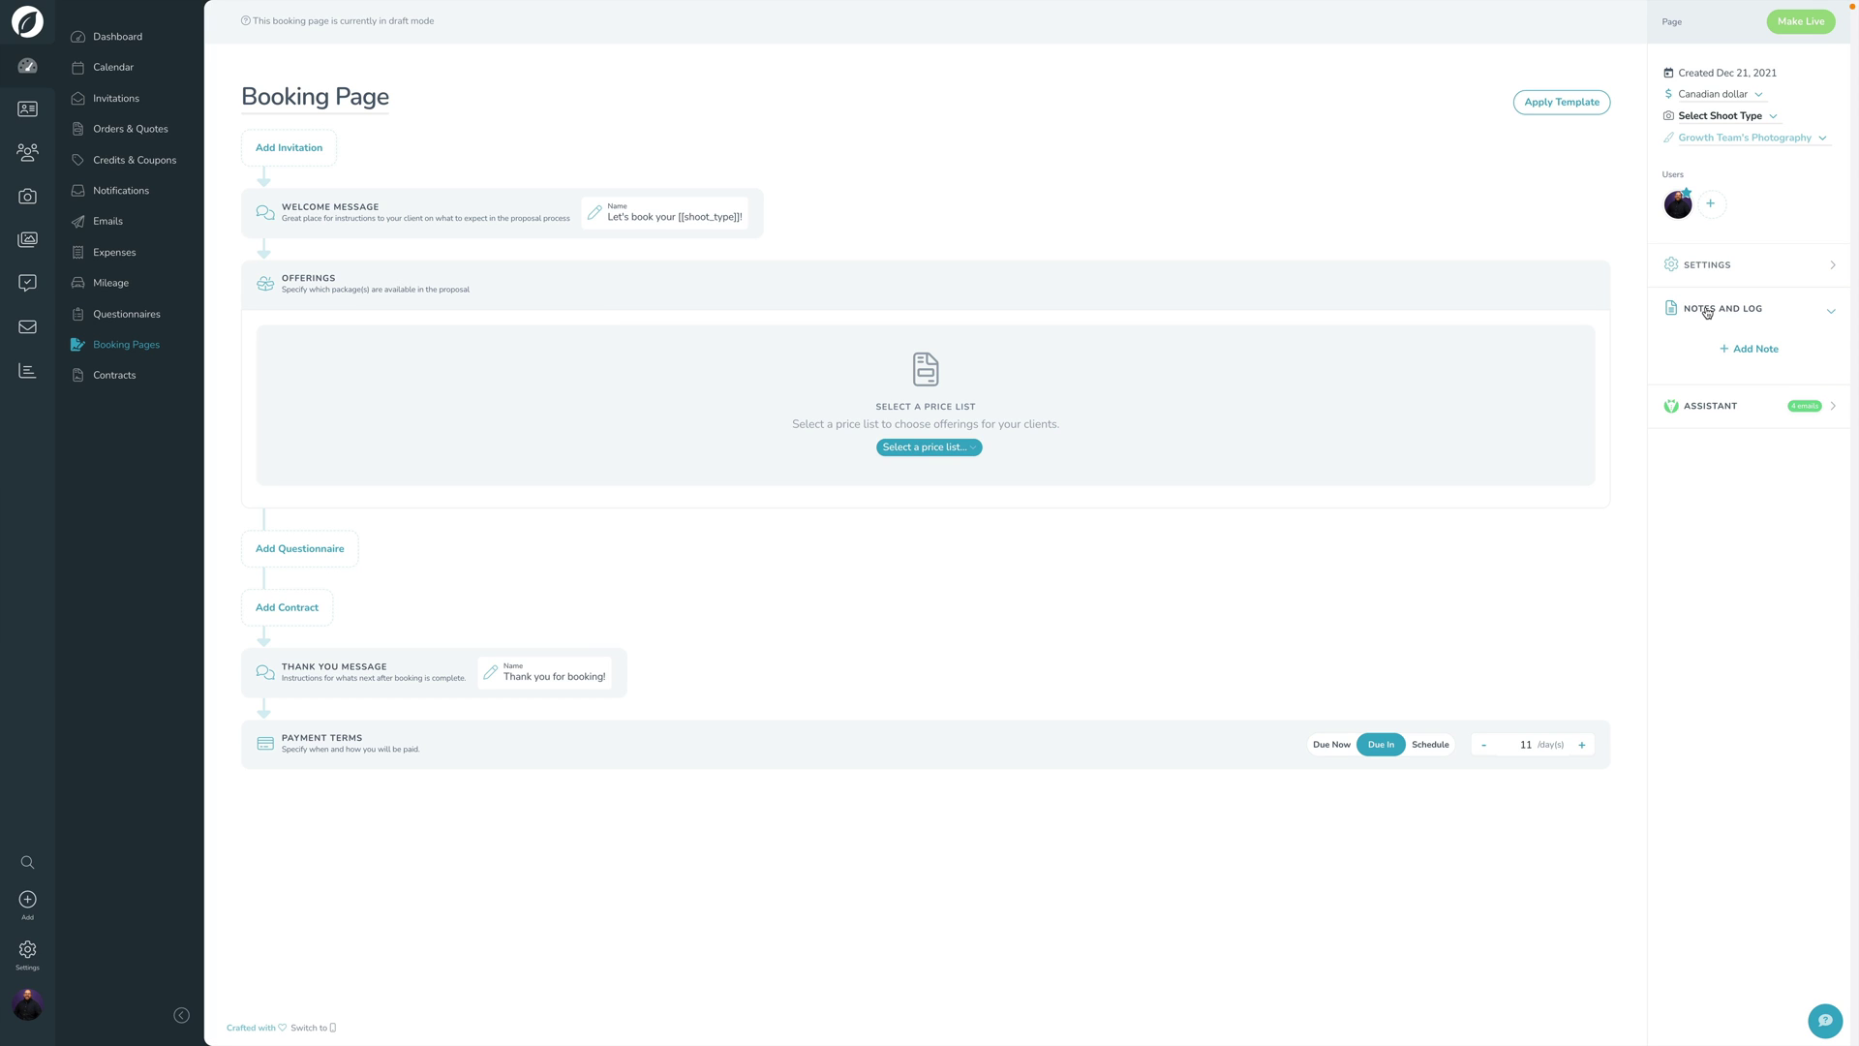
{"action": "left_click", "coordinate": [1707, 312]}
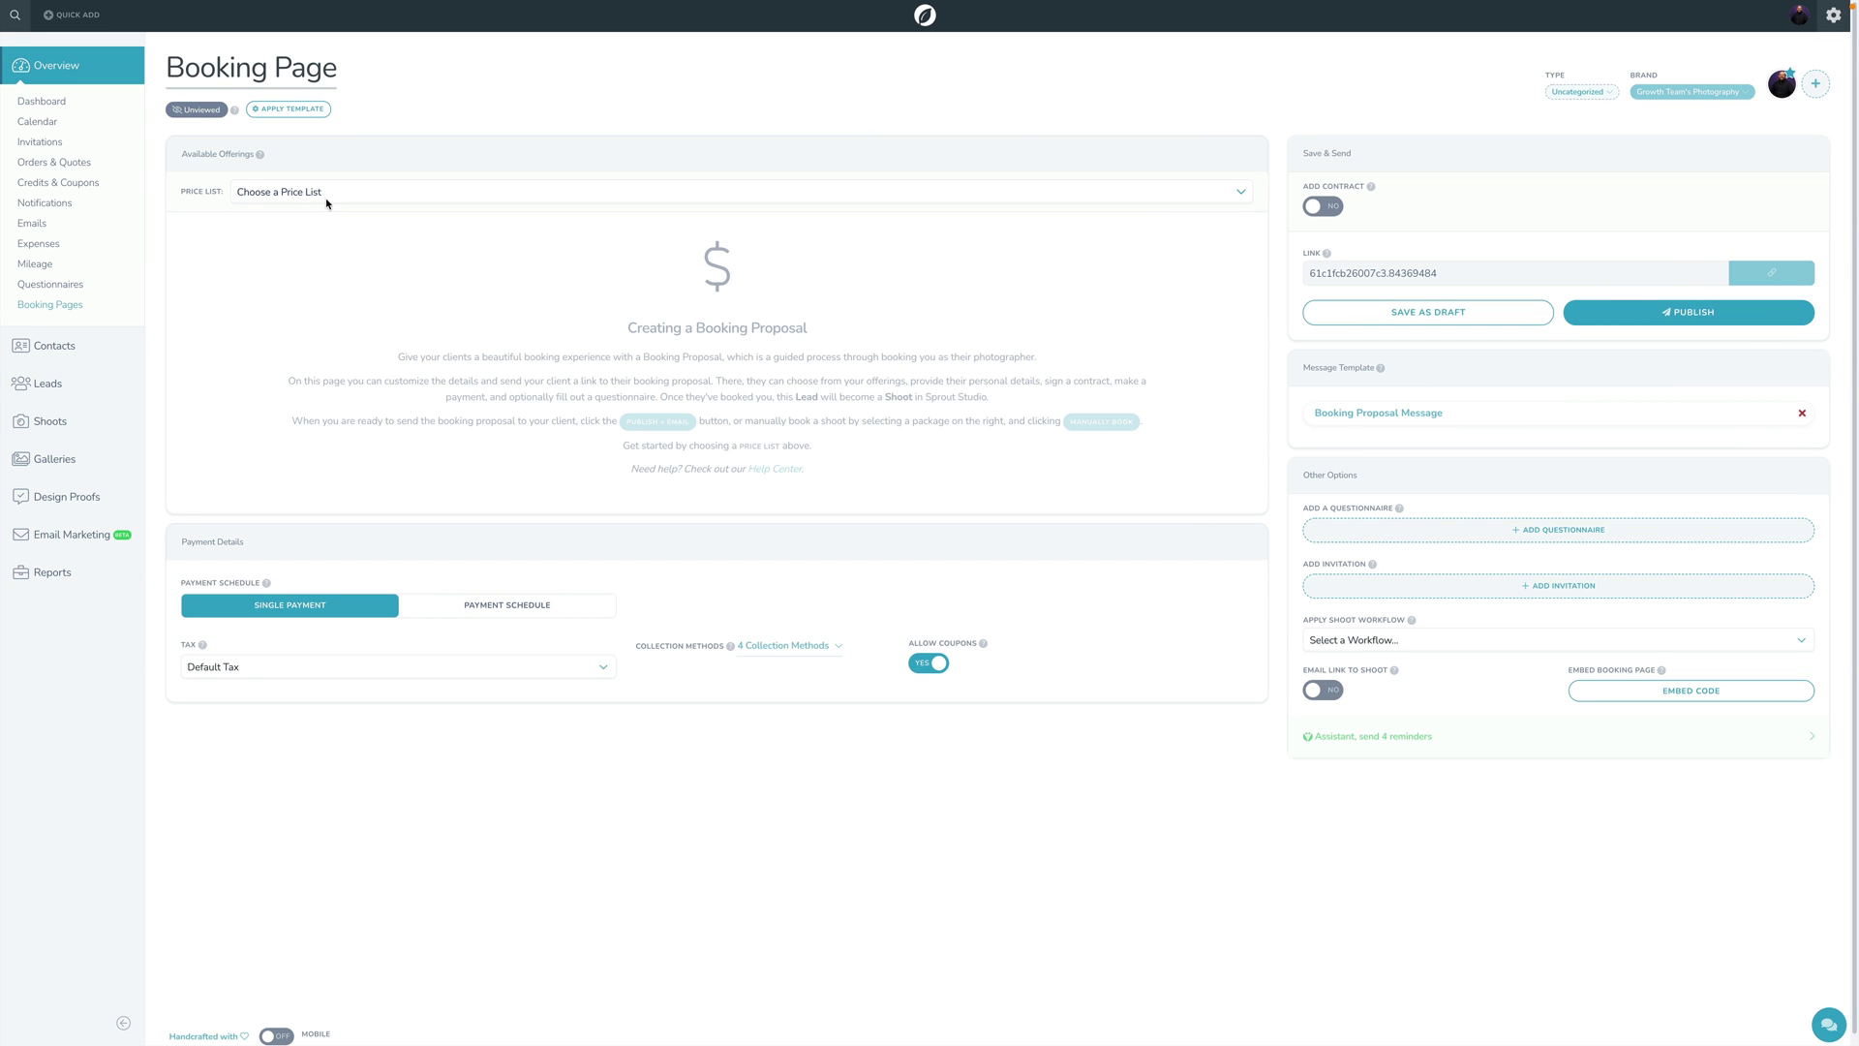
- Choose the Portrait Price List and add Collection #1 as a package offering
{"action": "left_click", "coordinate": [313, 190]}
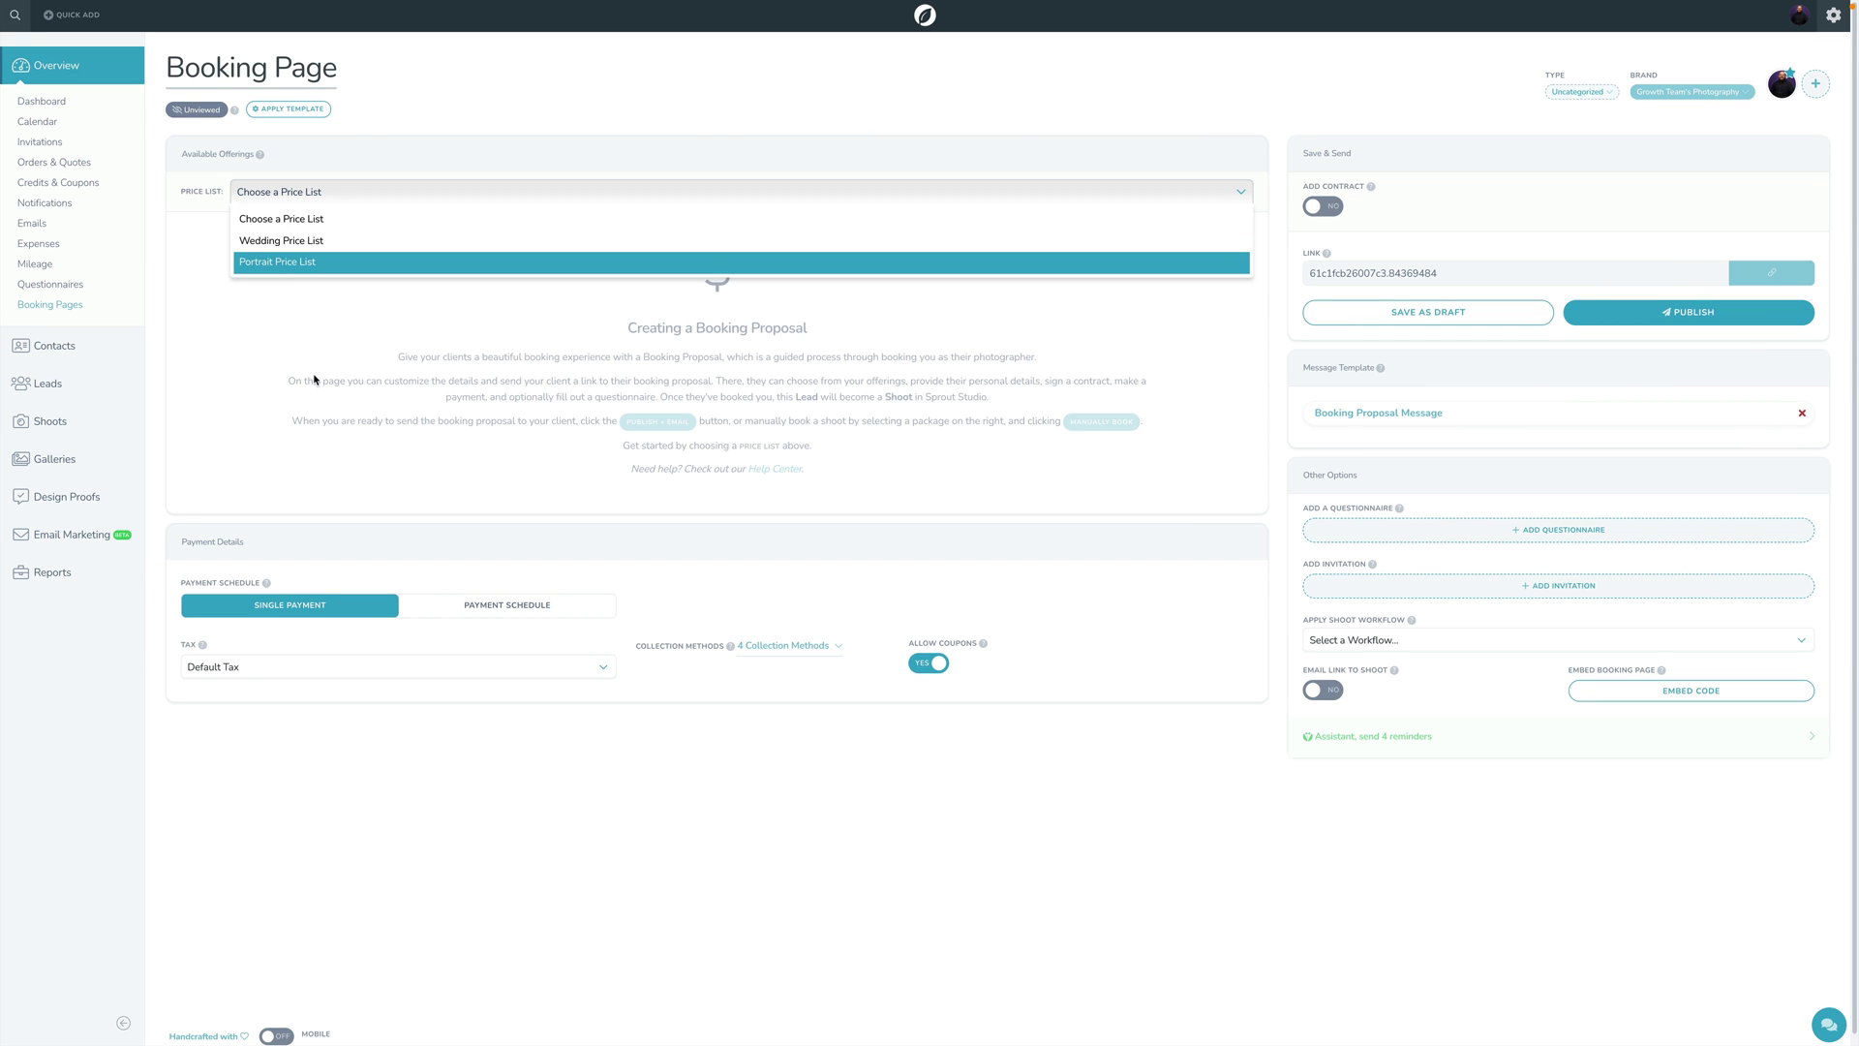
{"action": "left_click", "coordinate": [282, 263]}
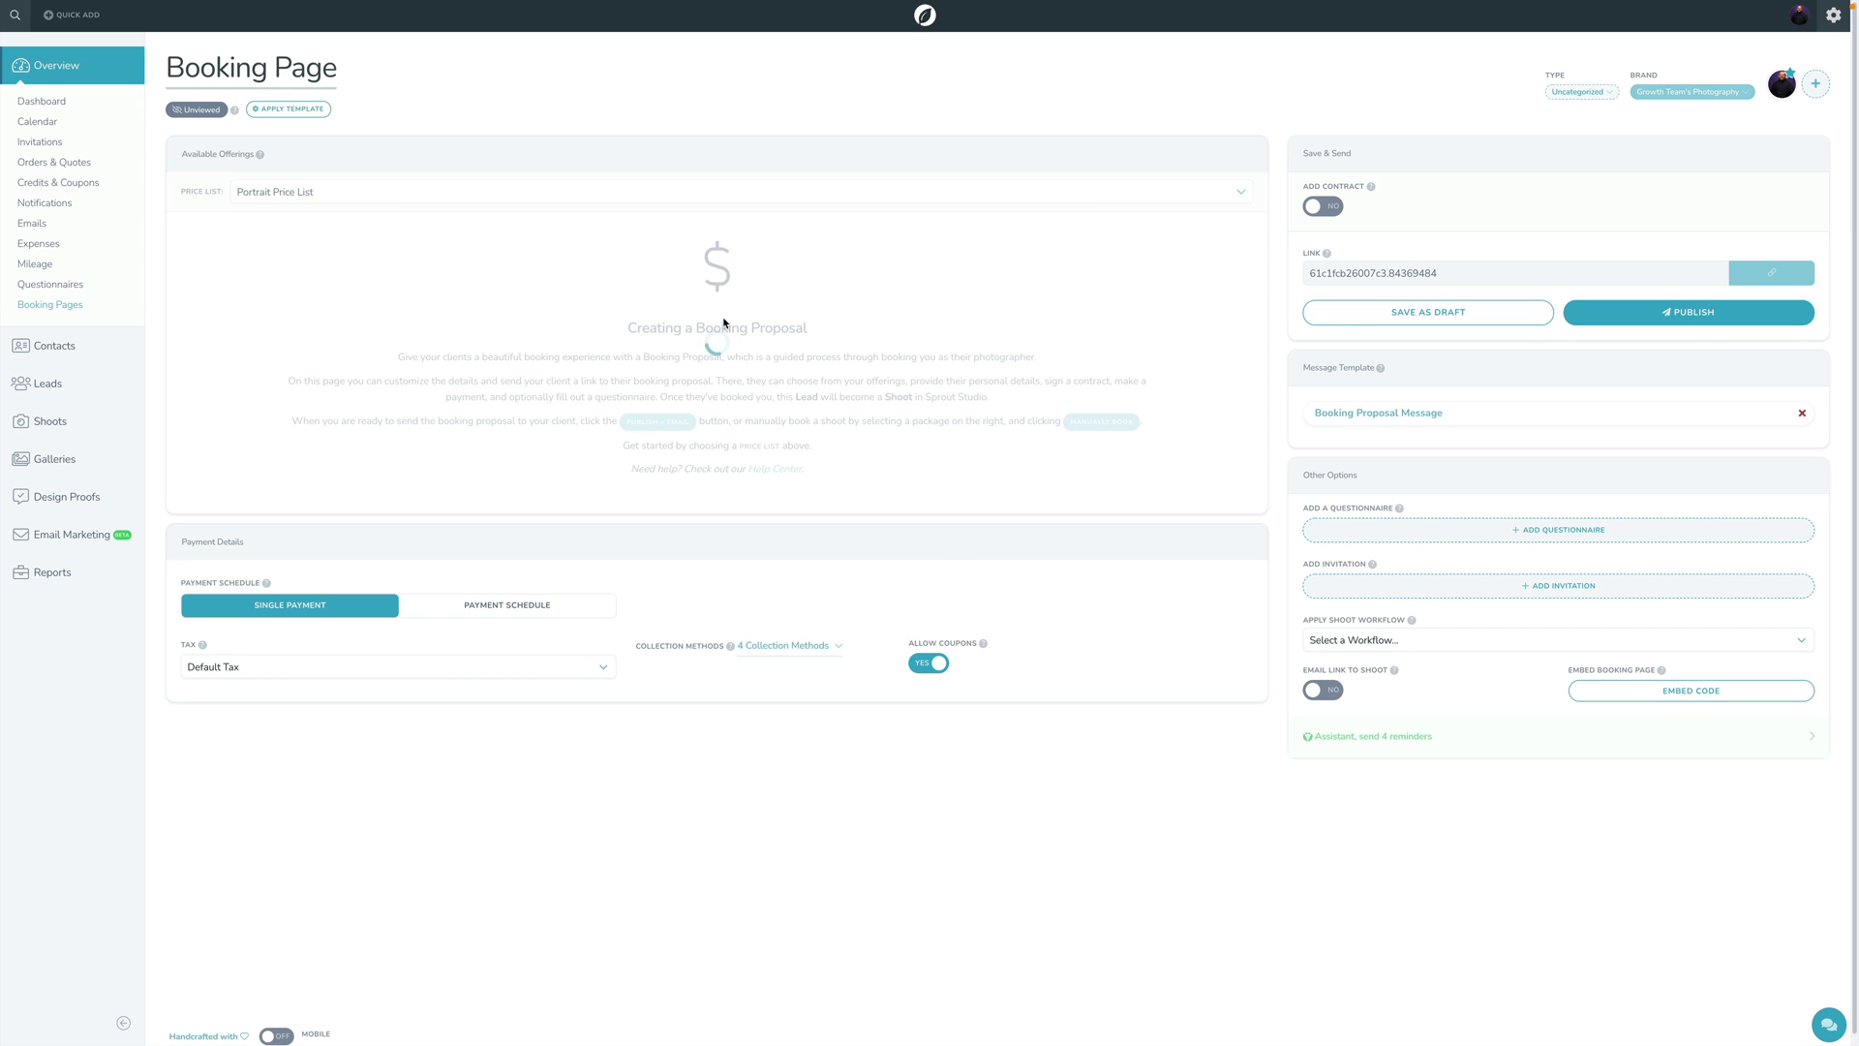
{"action": "left_click", "coordinate": [378, 320]}
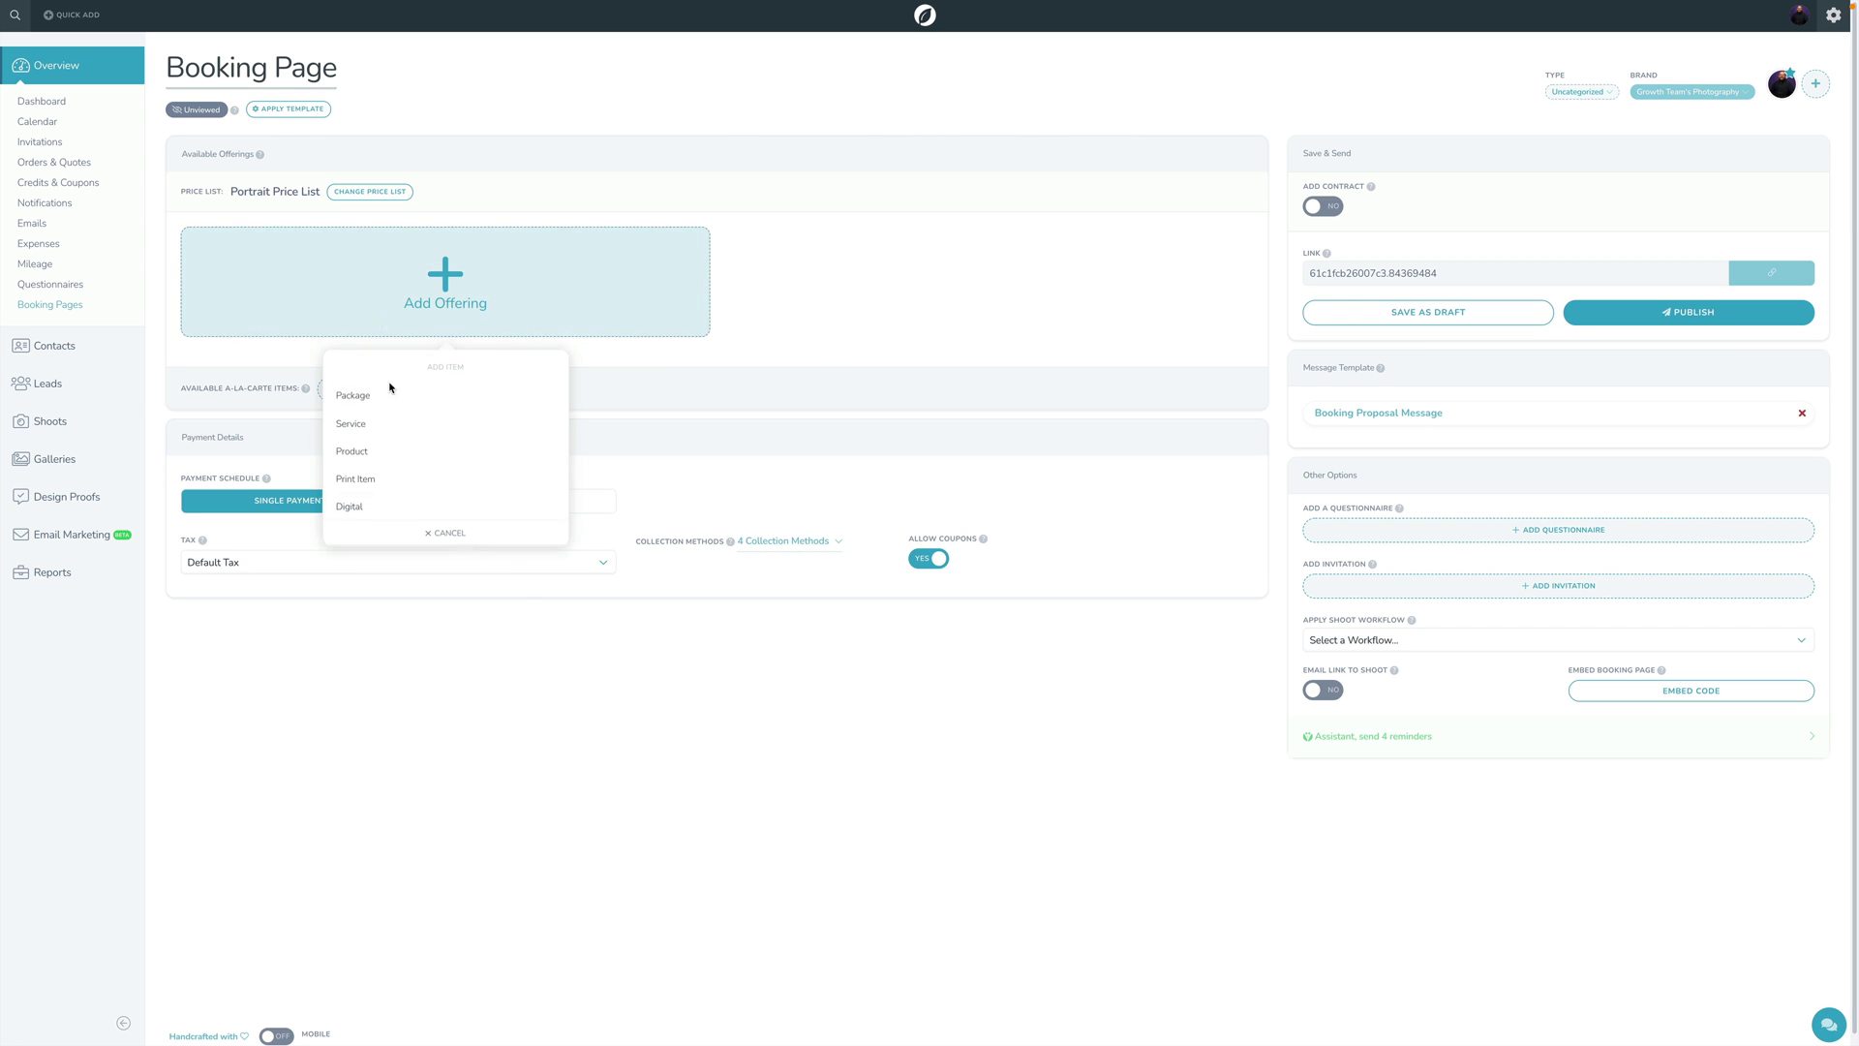
{"action": "left_click", "coordinate": [372, 403]}
{"action": "left_click", "coordinate": [378, 424]}
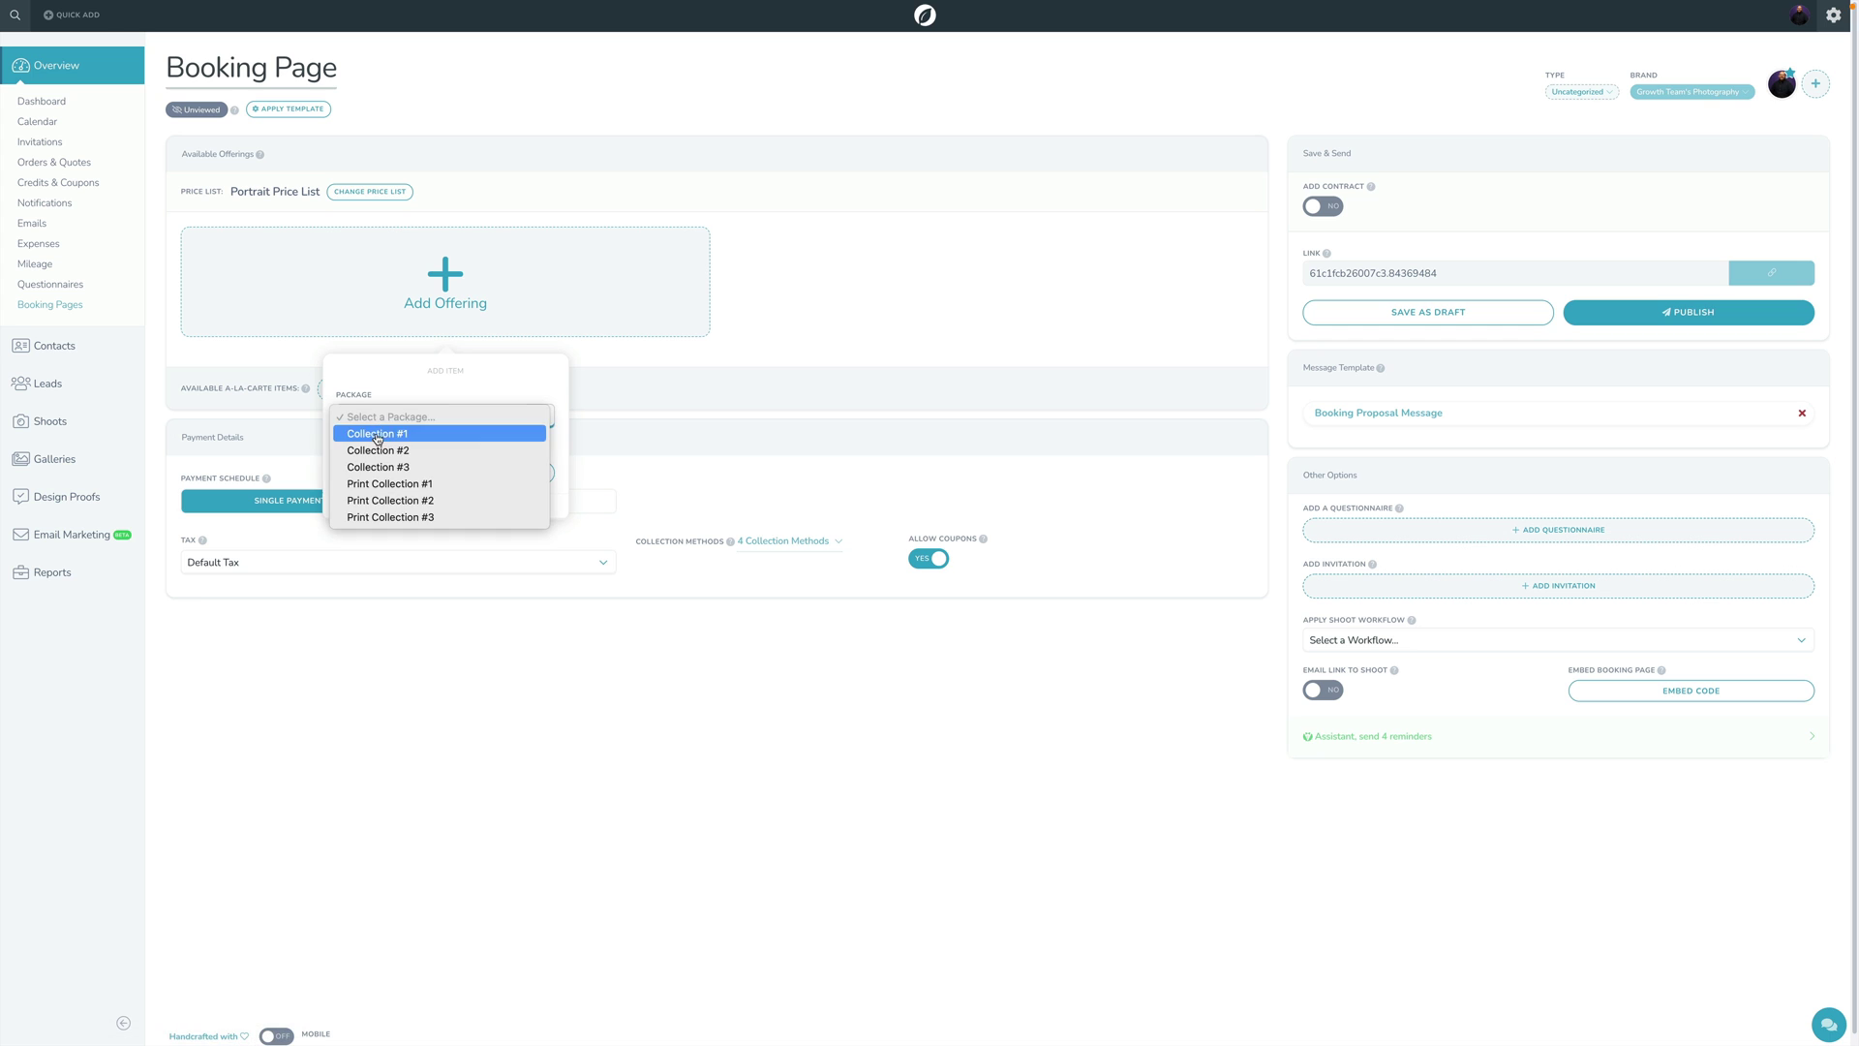
{"action": "left_click", "coordinate": [441, 481]}
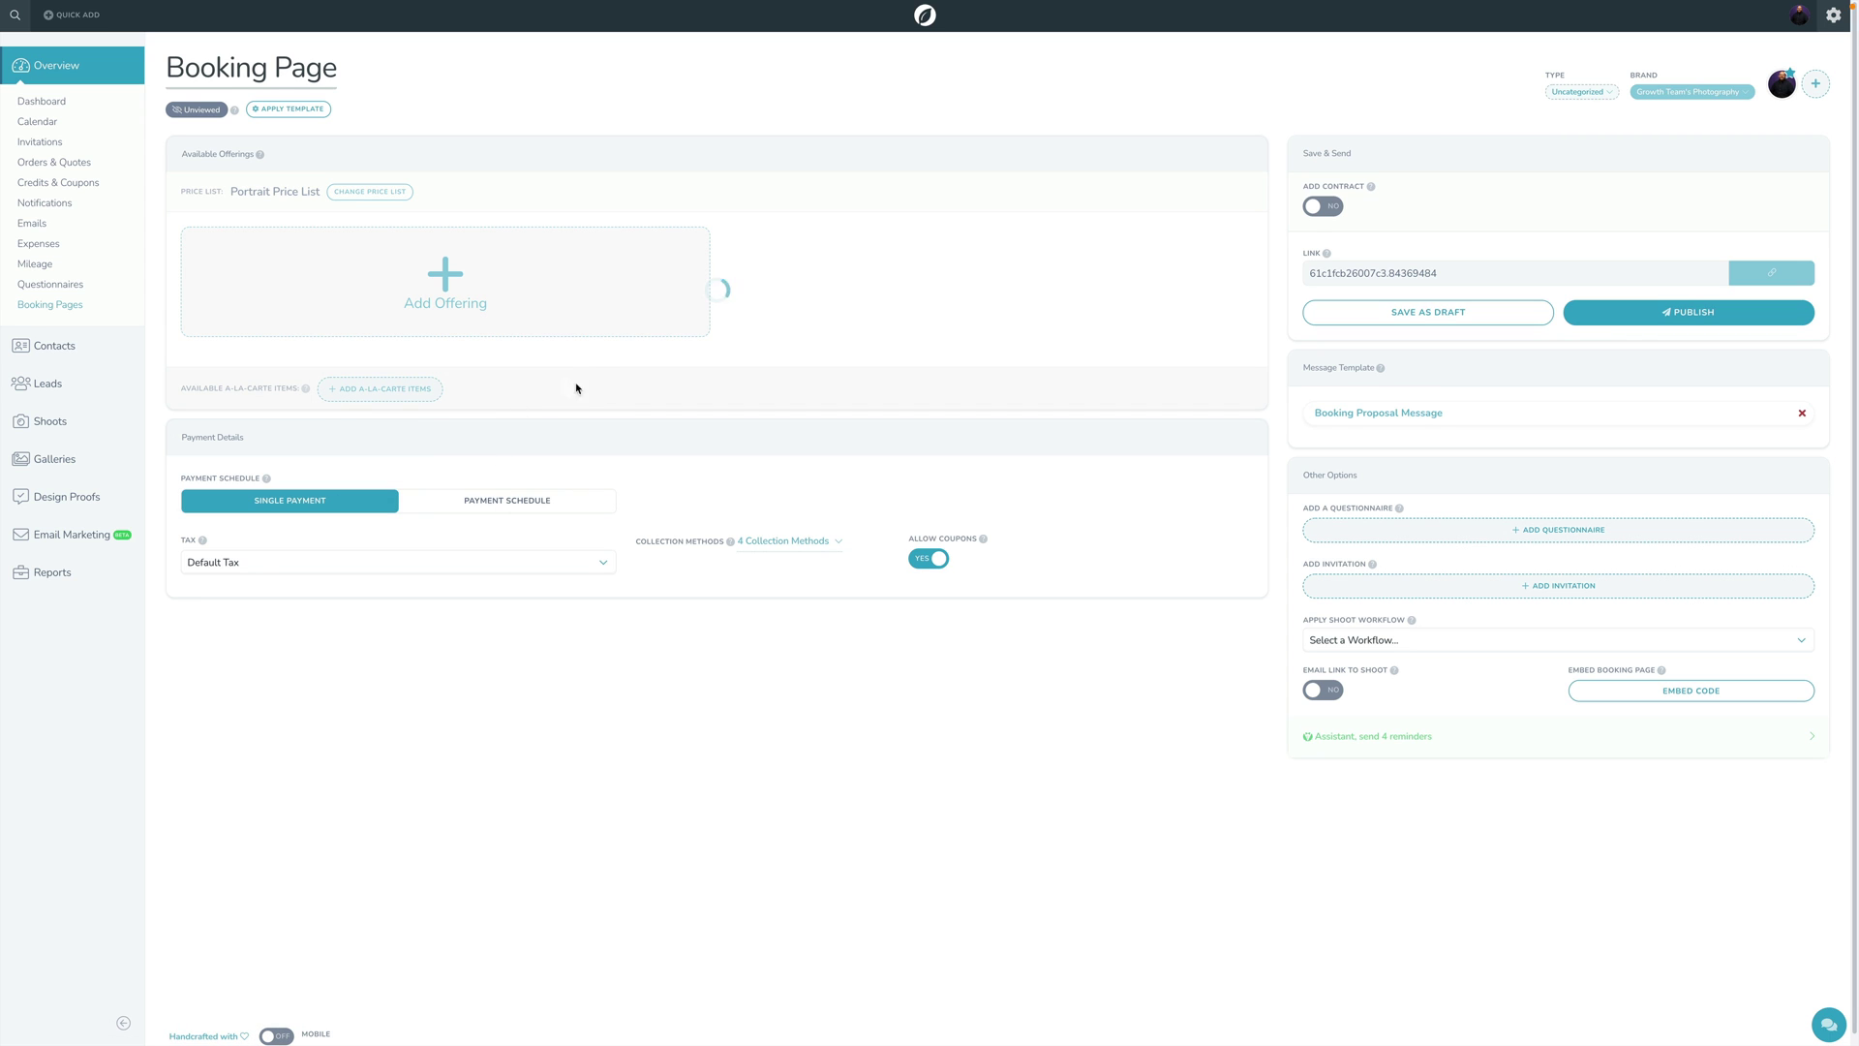
- Add Collection #2 and Collection #3 as further package offerings
{"action": "left_click", "coordinate": [874, 311]}
{"action": "left_click", "coordinate": [905, 398]}
{"action": "left_click", "coordinate": [978, 416]}
{"action": "left_click", "coordinate": [958, 449]}
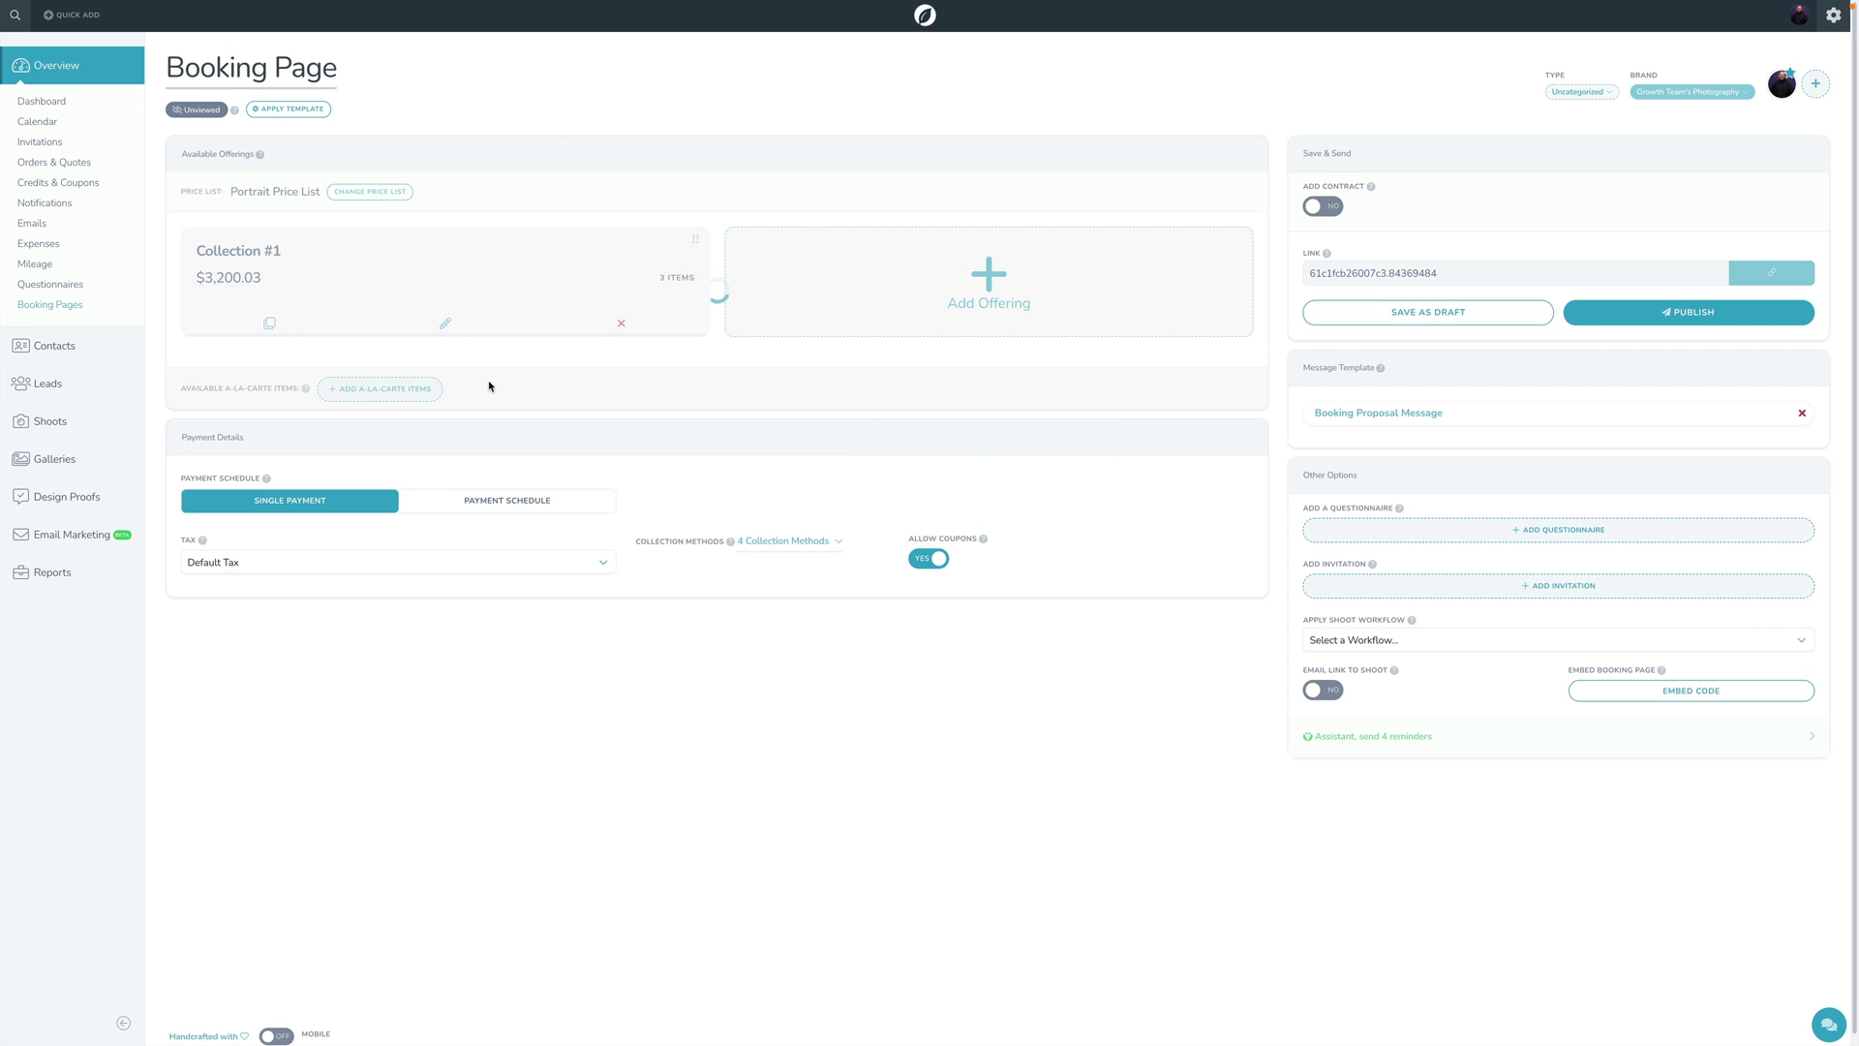
{"action": "left_click", "coordinate": [346, 394]}
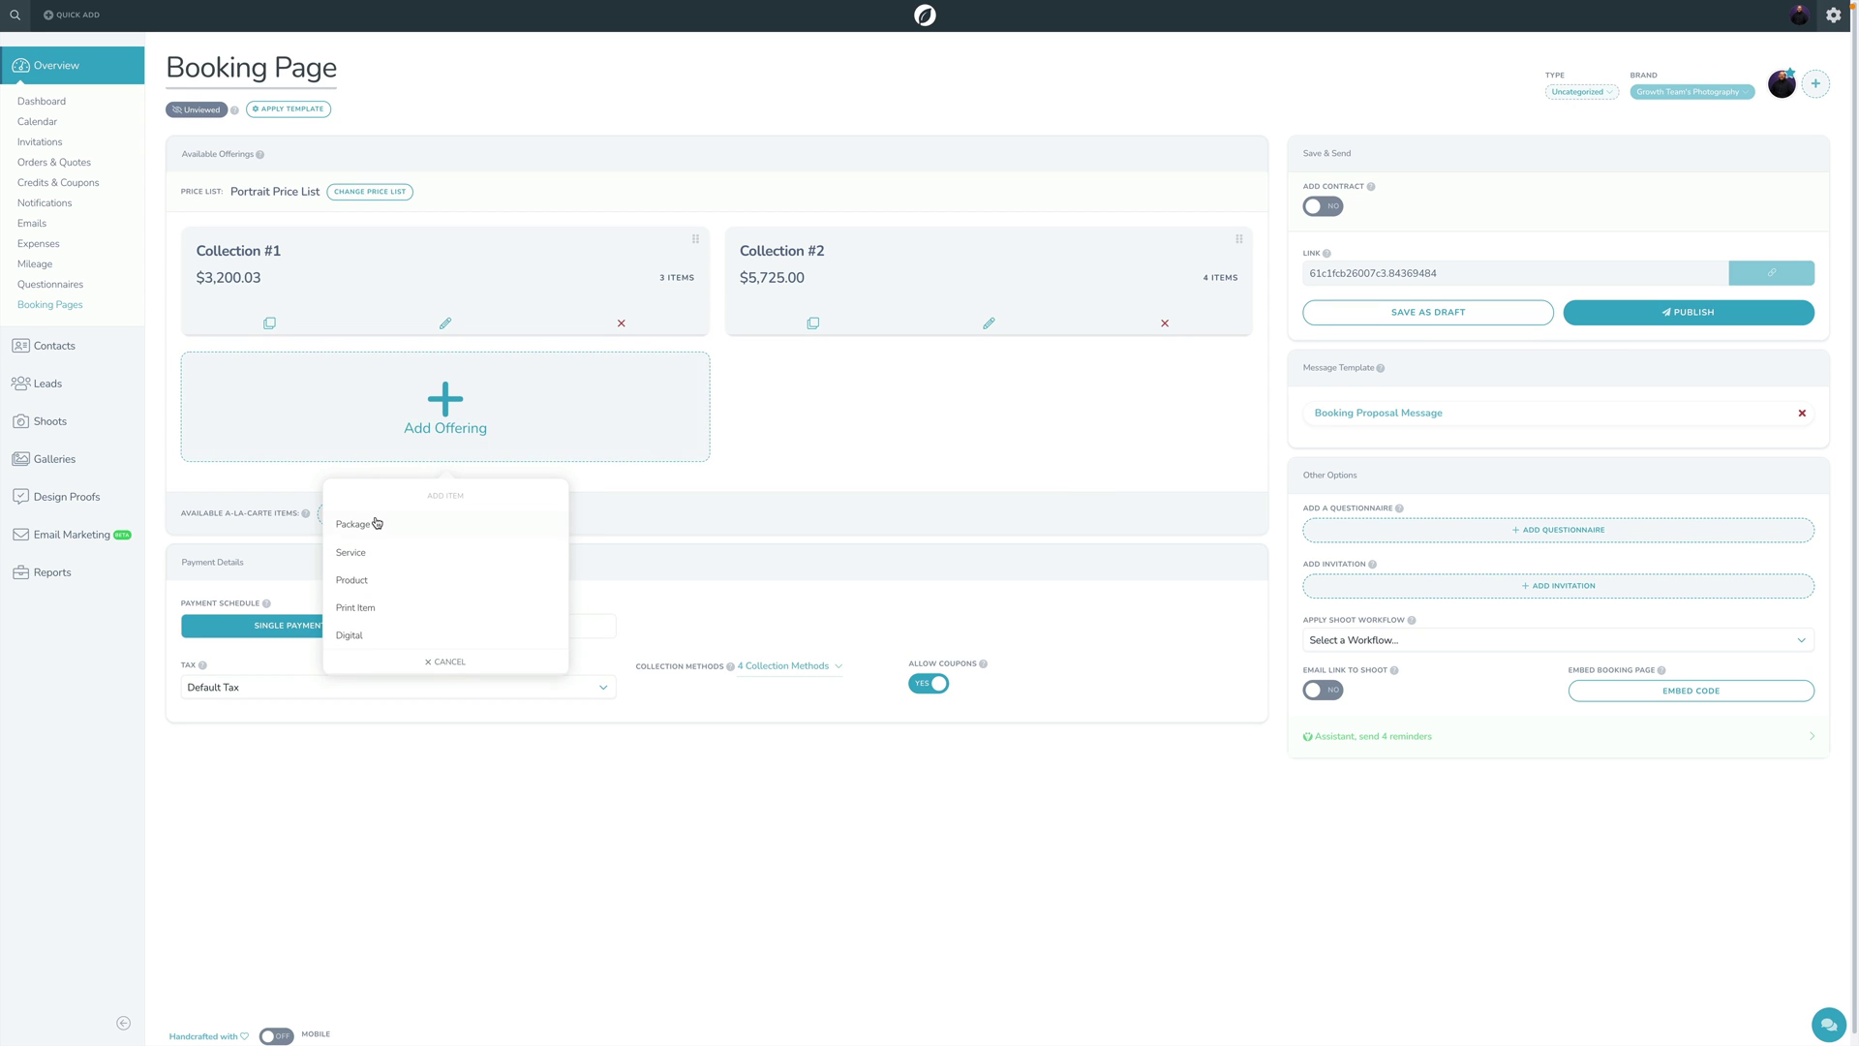
{"action": "left_click", "coordinate": [376, 521]}
{"action": "left_click", "coordinate": [387, 542]}
{"action": "left_click", "coordinate": [385, 591]}
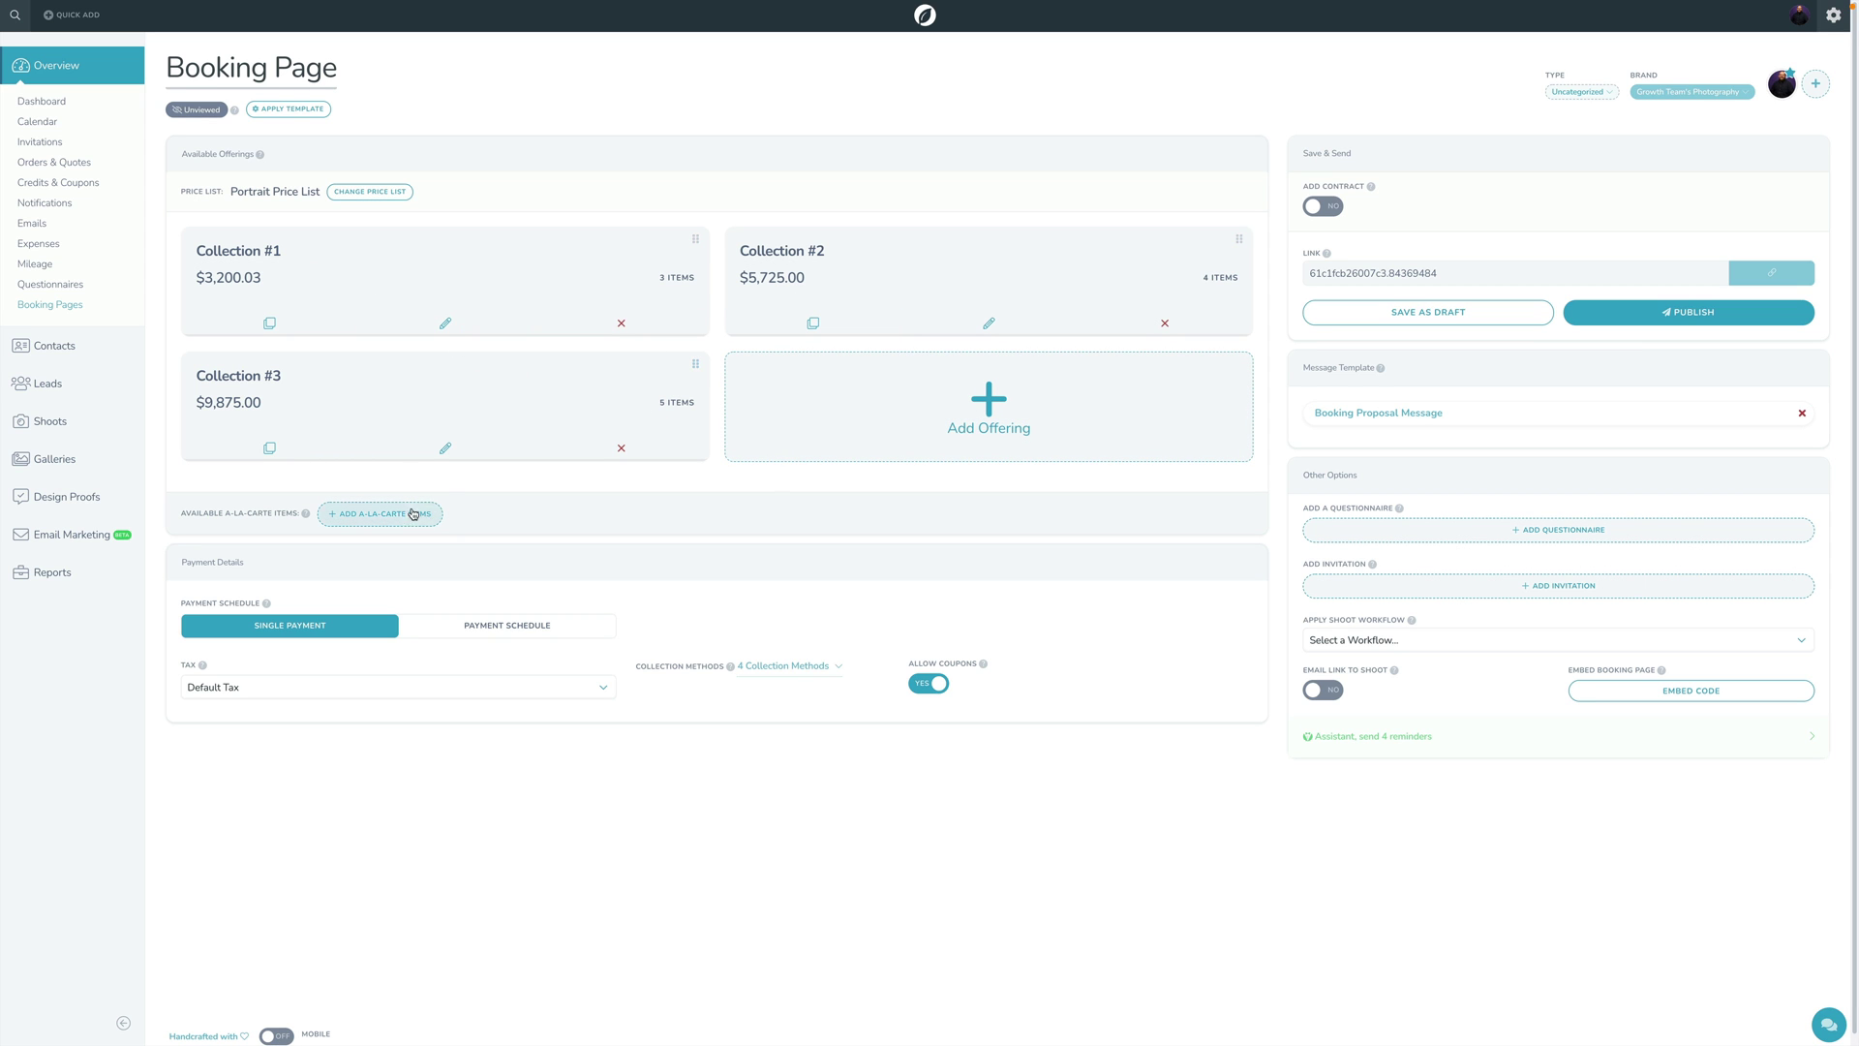
{"action": "left_click", "coordinate": [375, 516]}
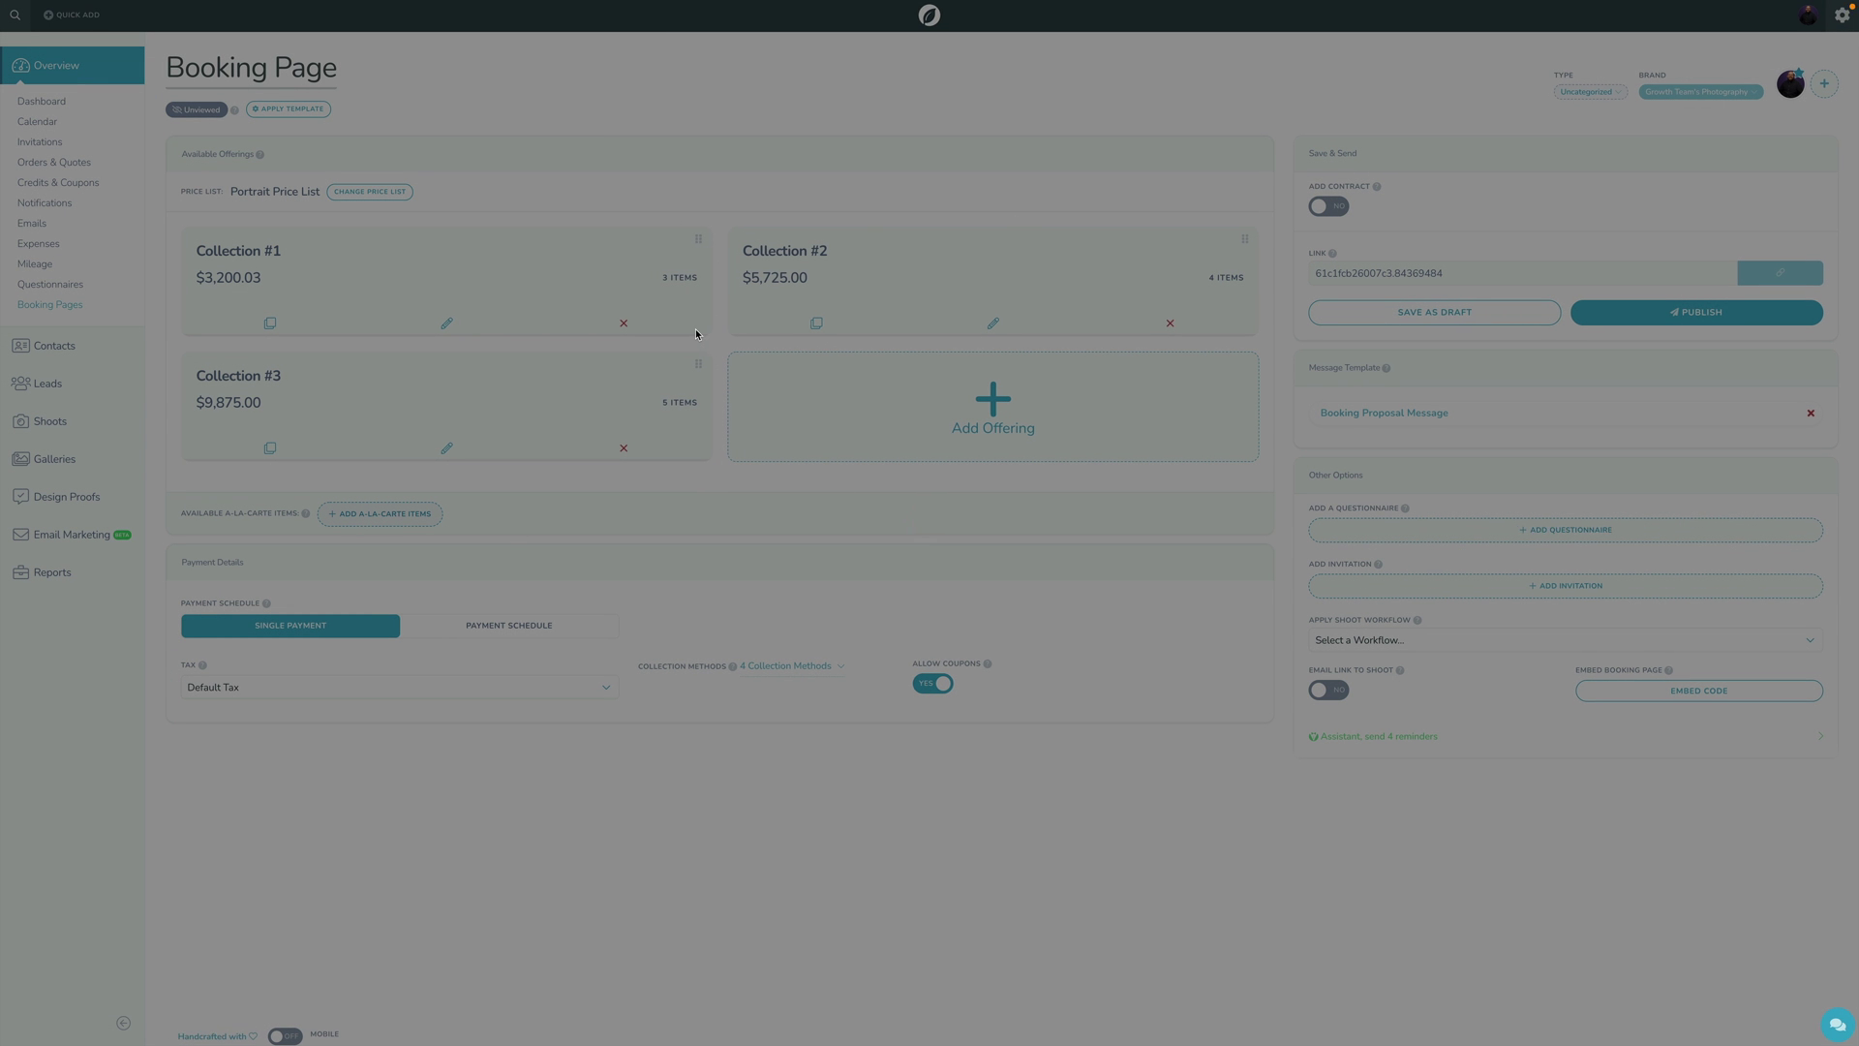
- Add the Engagement Book product to the available à la carte items and save
{"action": "left_click", "coordinate": [757, 255]}
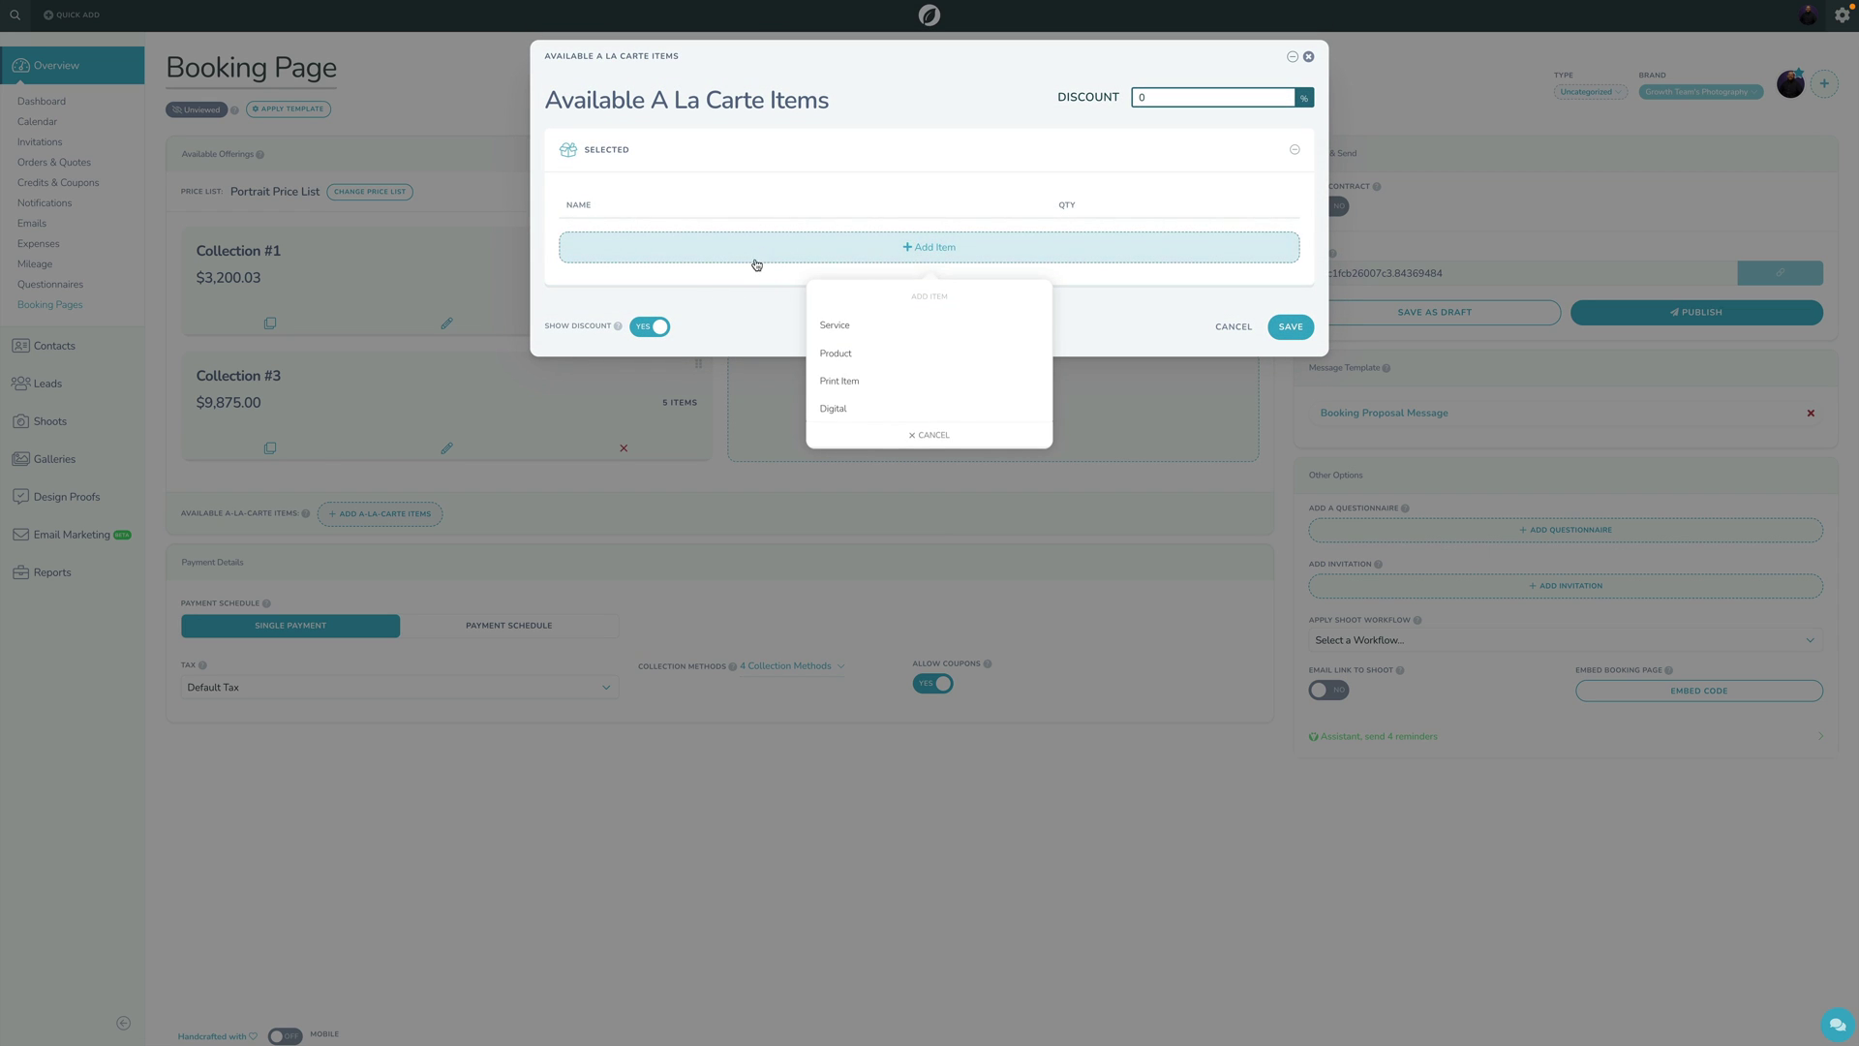
{"action": "left_click", "coordinate": [883, 346]}
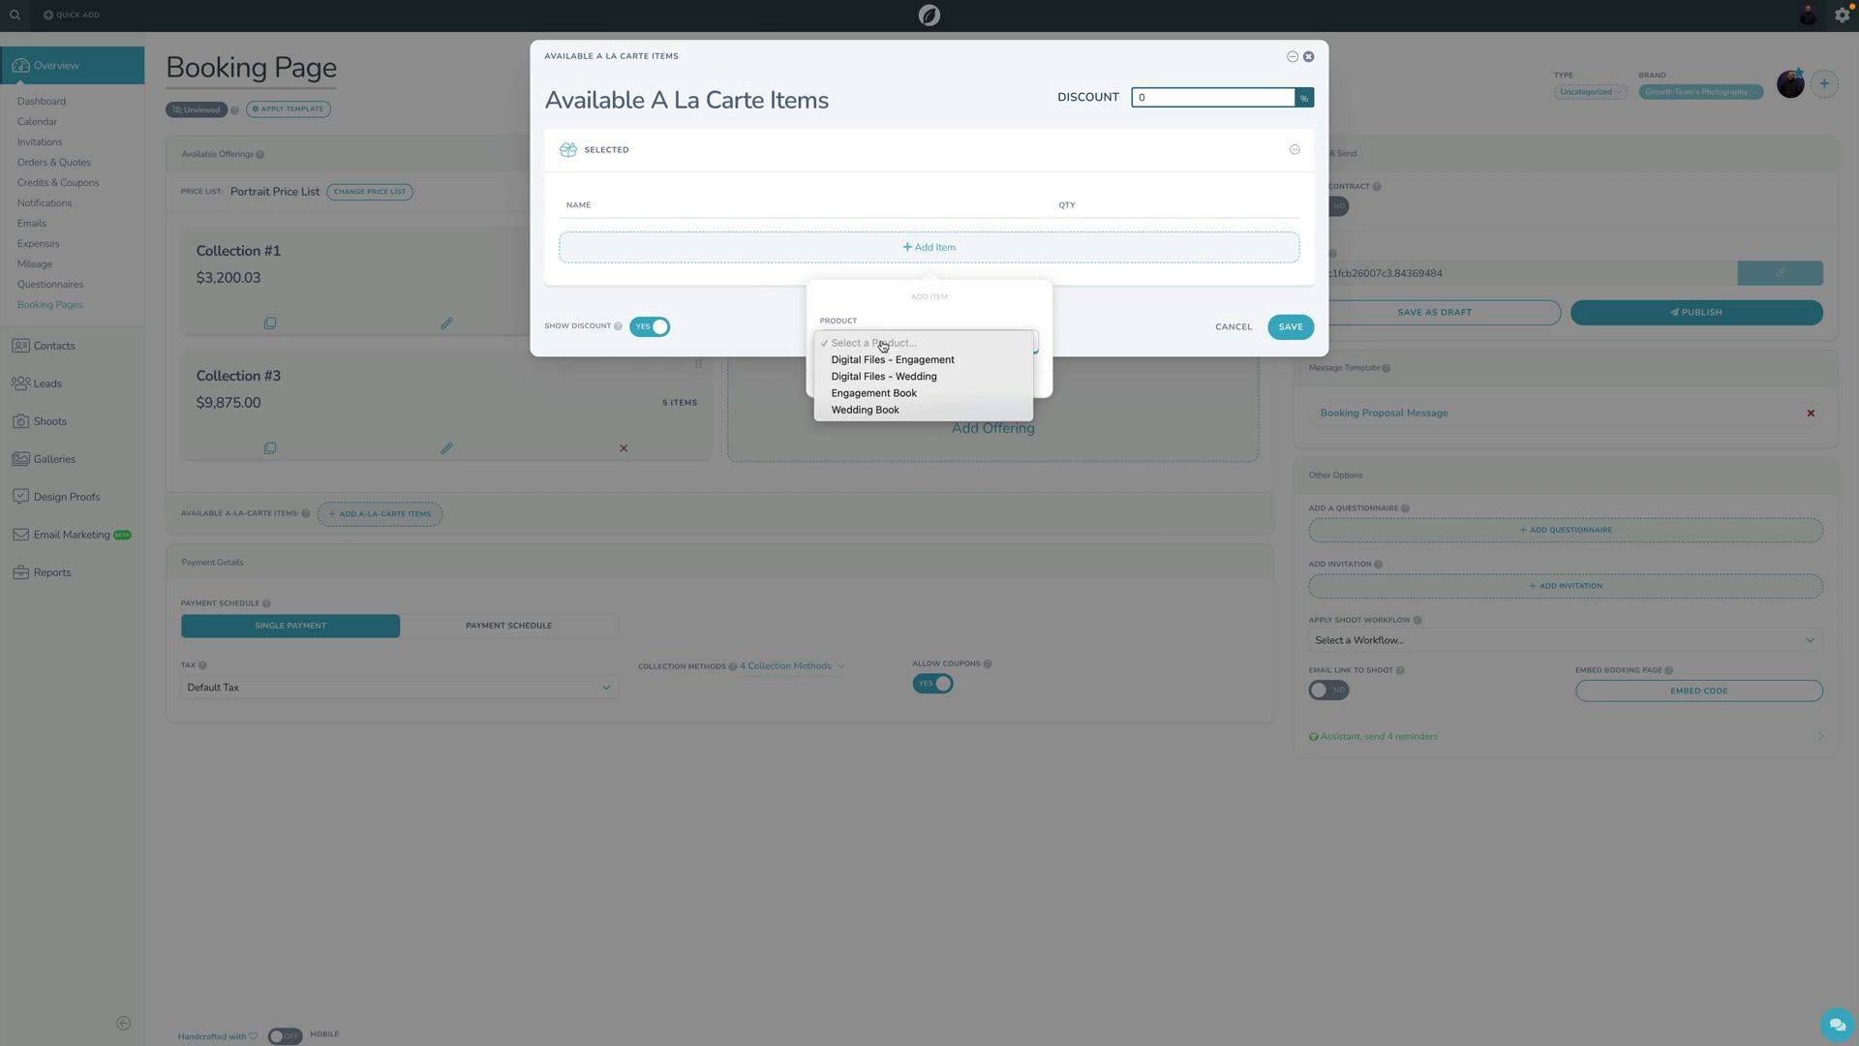
{"action": "left_click", "coordinate": [877, 395]}
{"action": "left_click", "coordinate": [849, 386]}
{"action": "left_click", "coordinate": [851, 385]}
{"action": "left_click", "coordinate": [990, 420]}
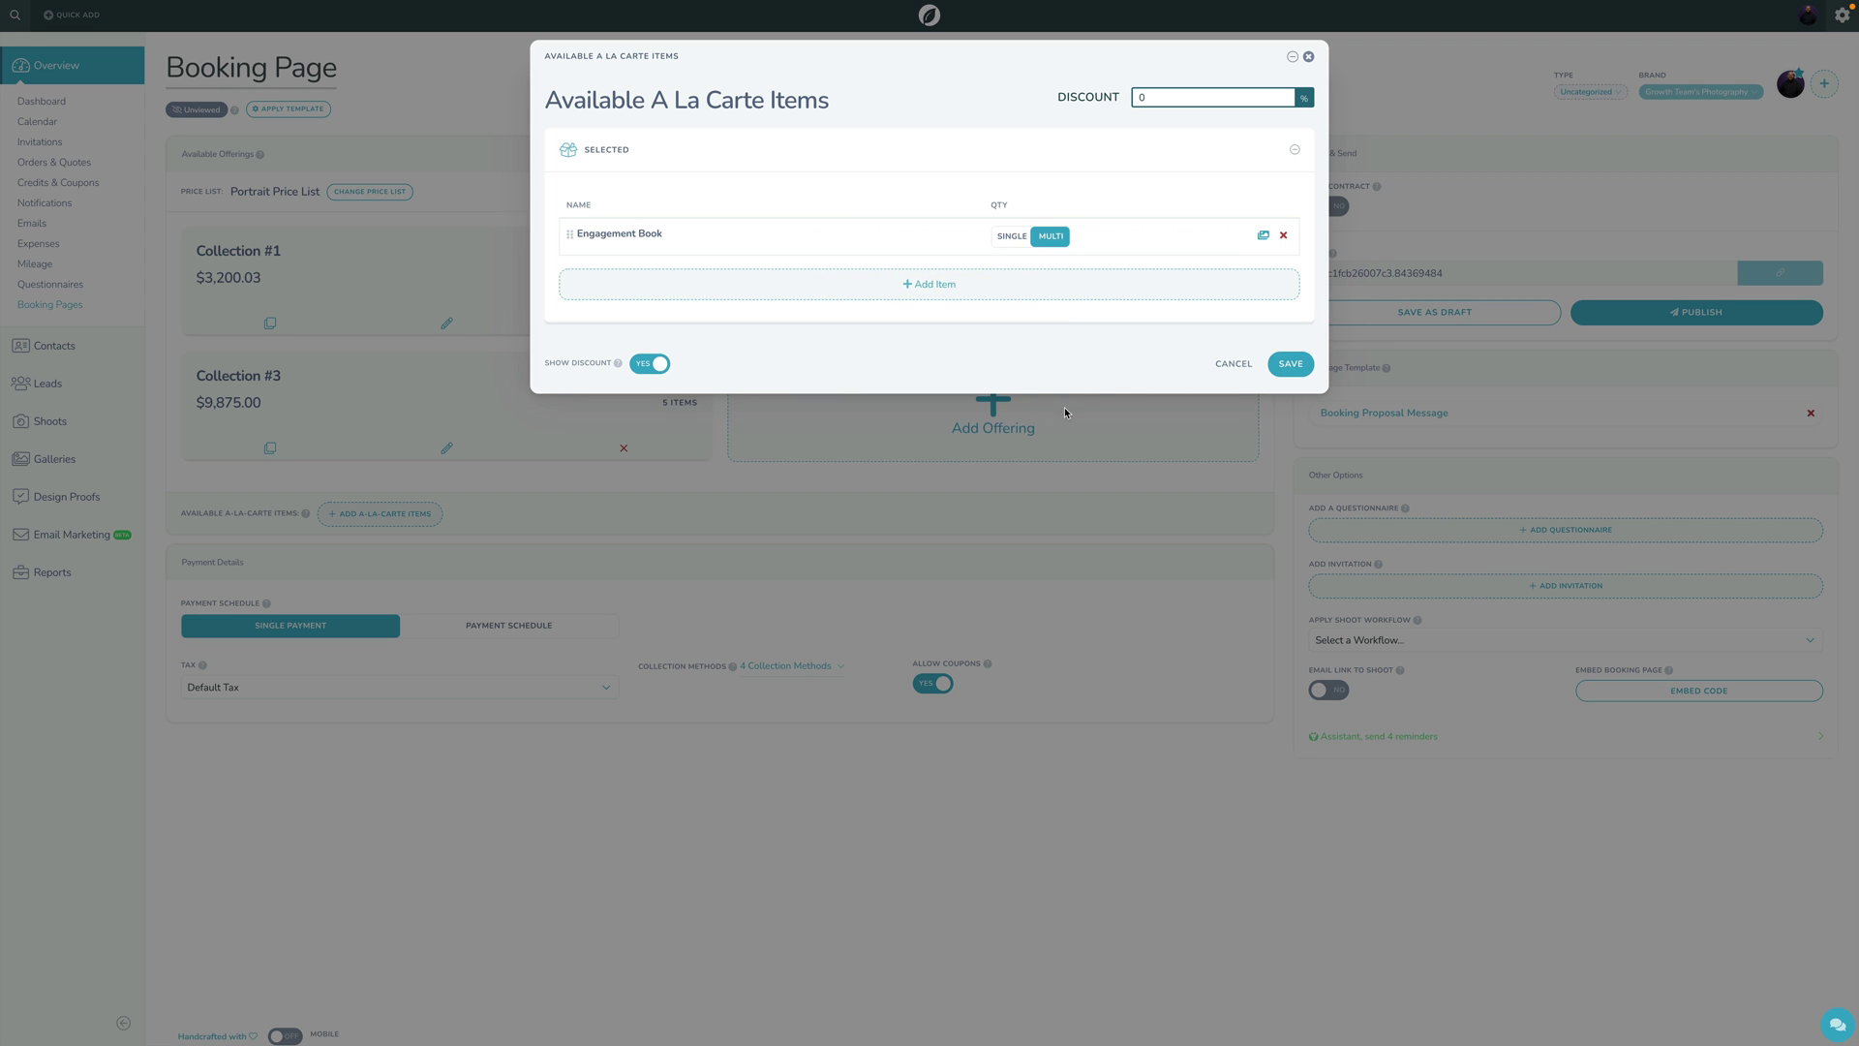
{"action": "left_click", "coordinate": [1014, 468]}
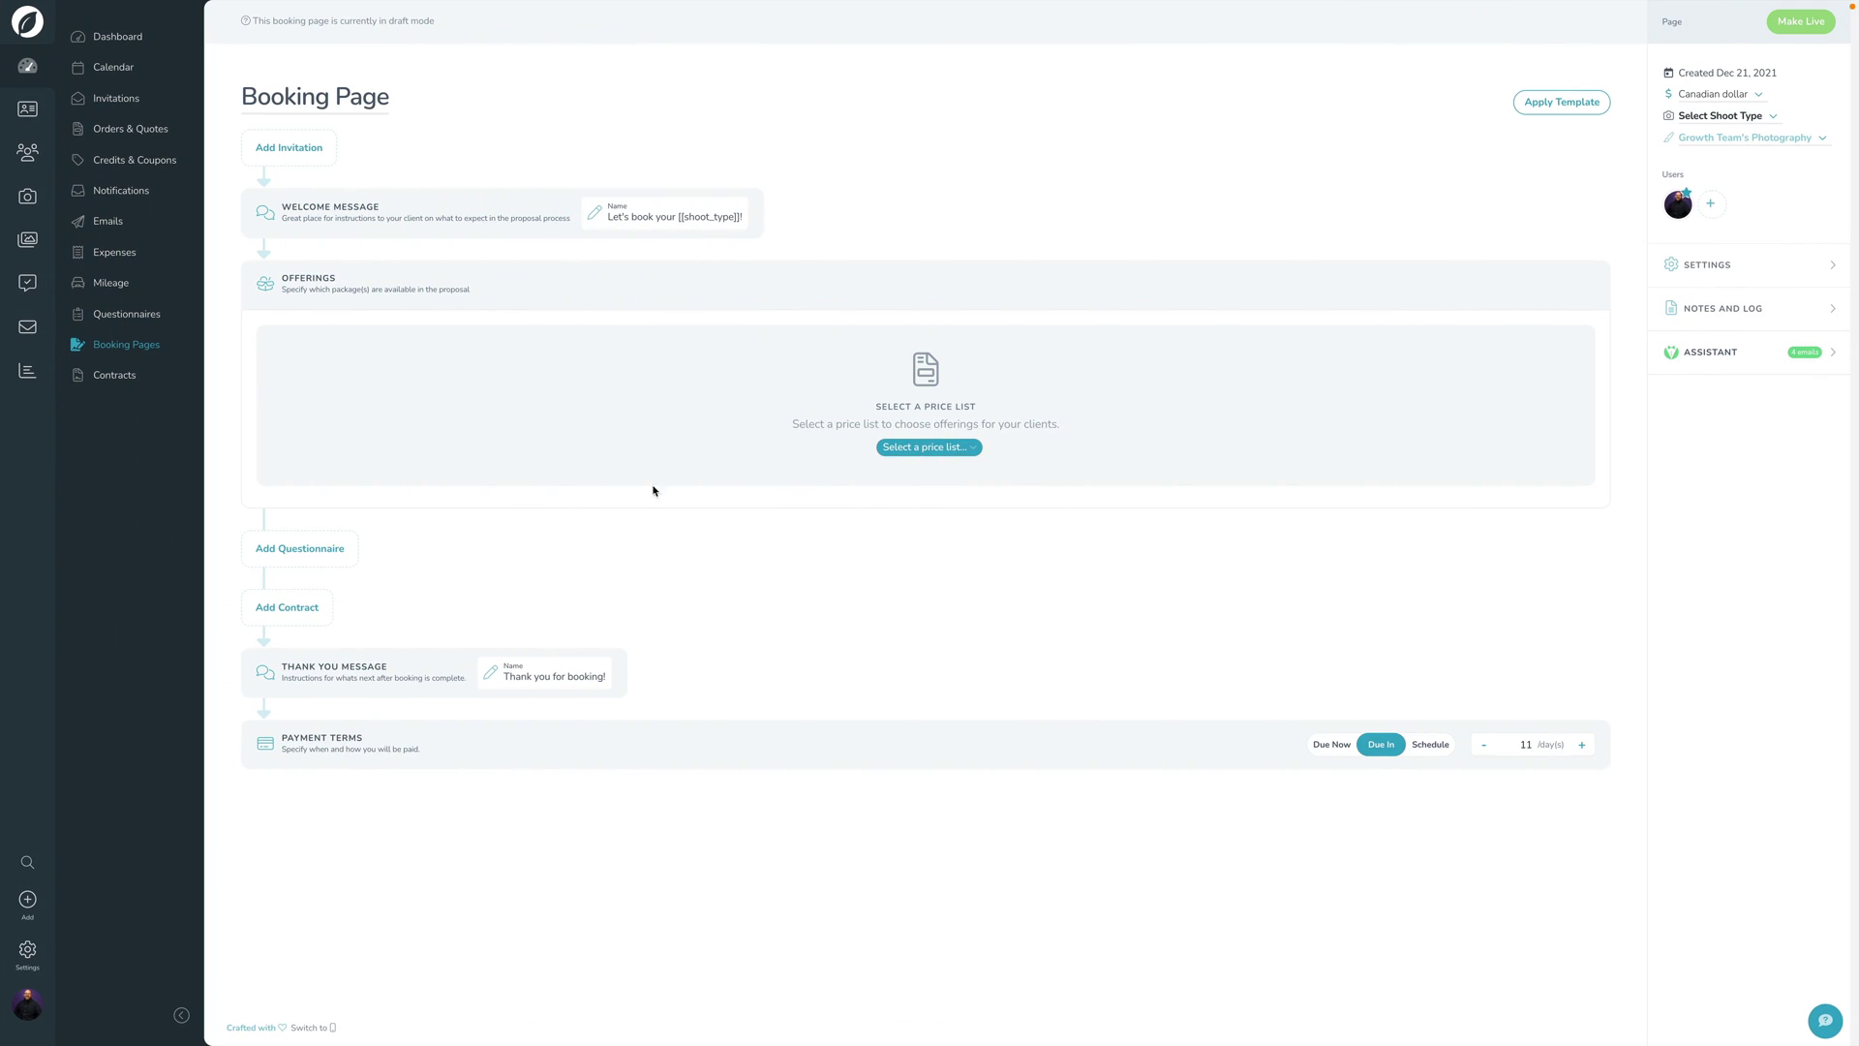
- Choose the Wedding Price List and add Collection #1 as a package offering
{"action": "left_click", "coordinate": [923, 447]}
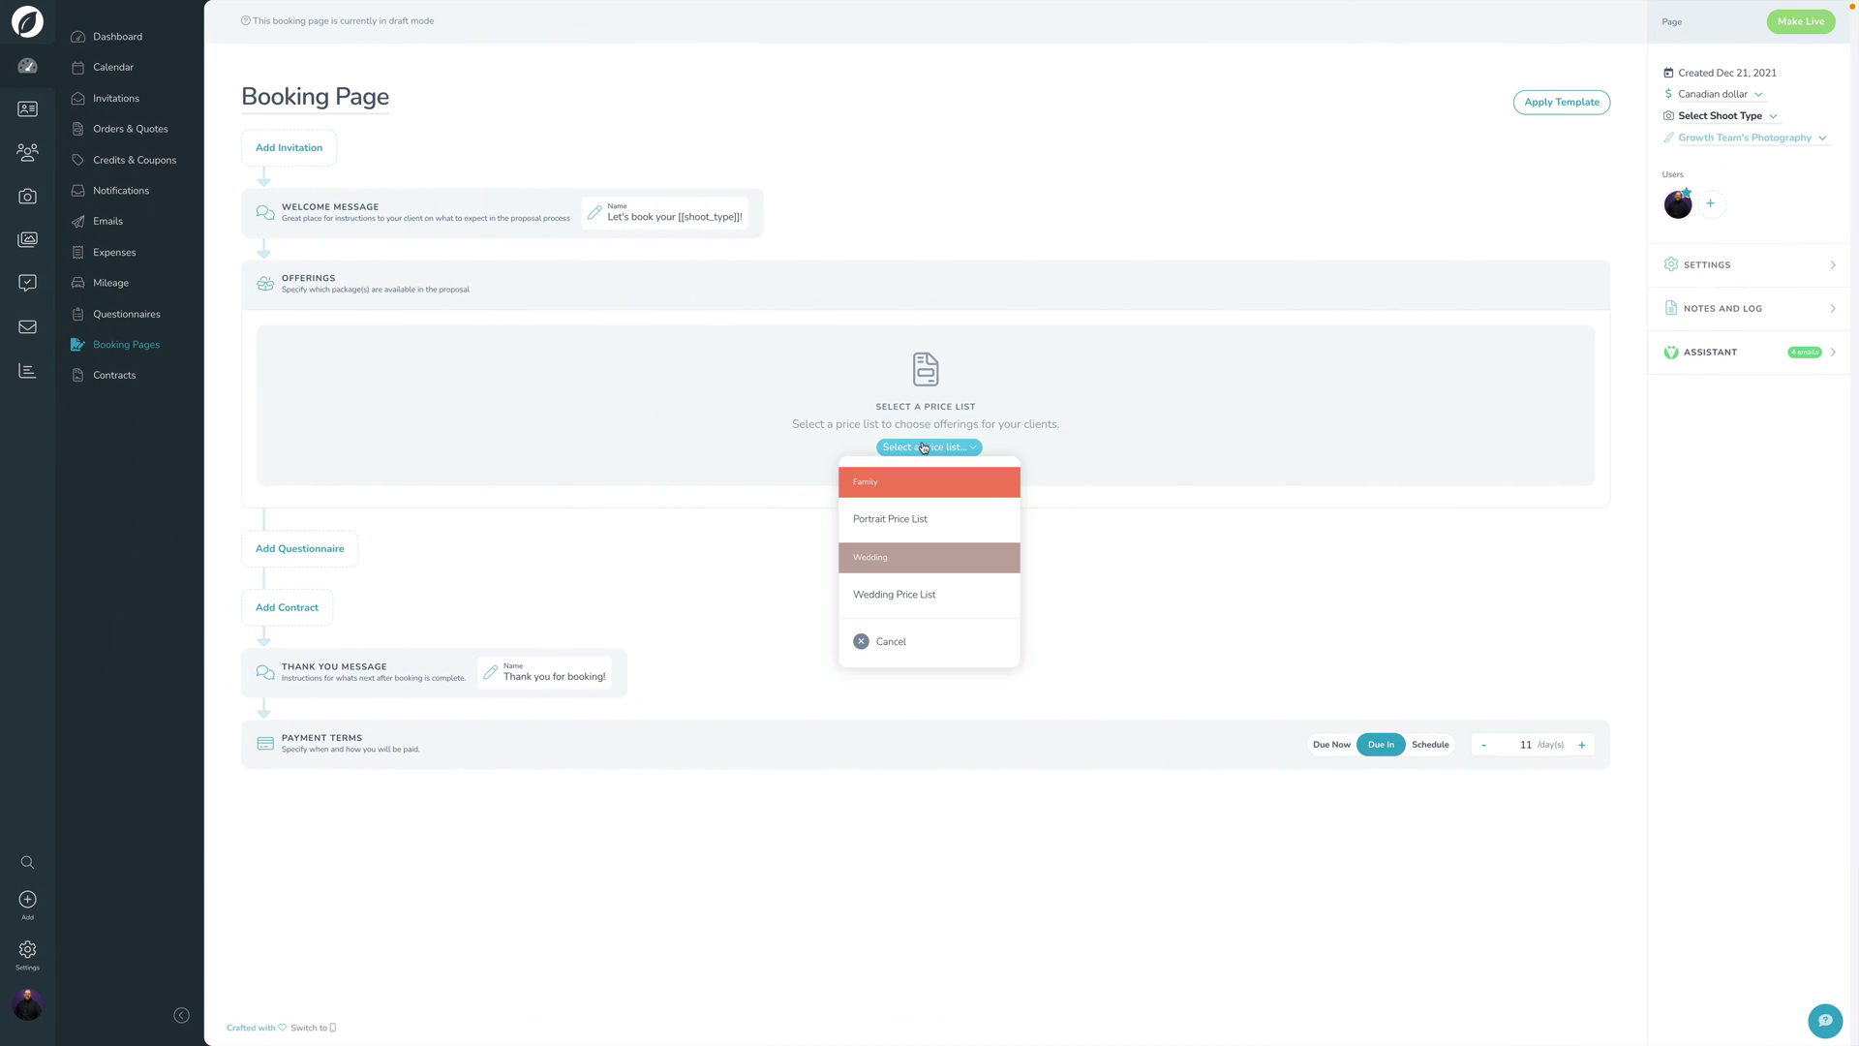
{"action": "left_click", "coordinate": [907, 597]}
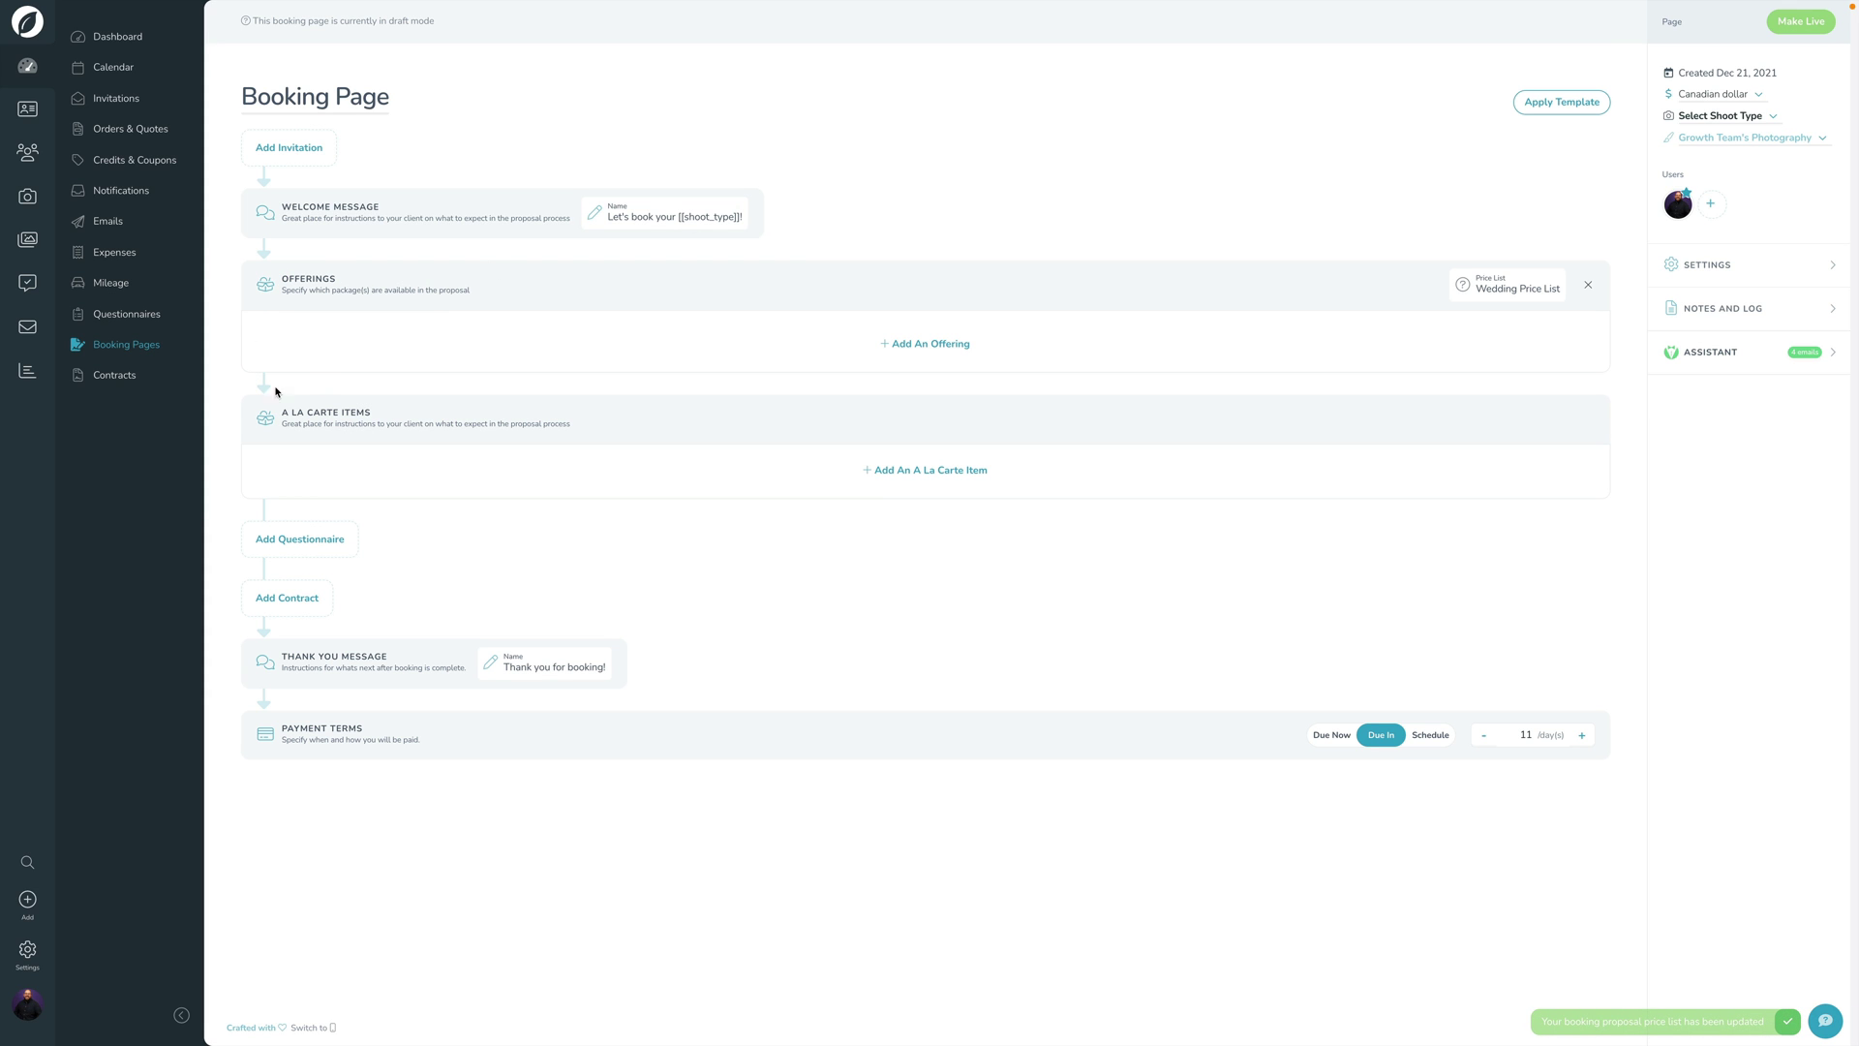
{"action": "left_click", "coordinate": [907, 344]}
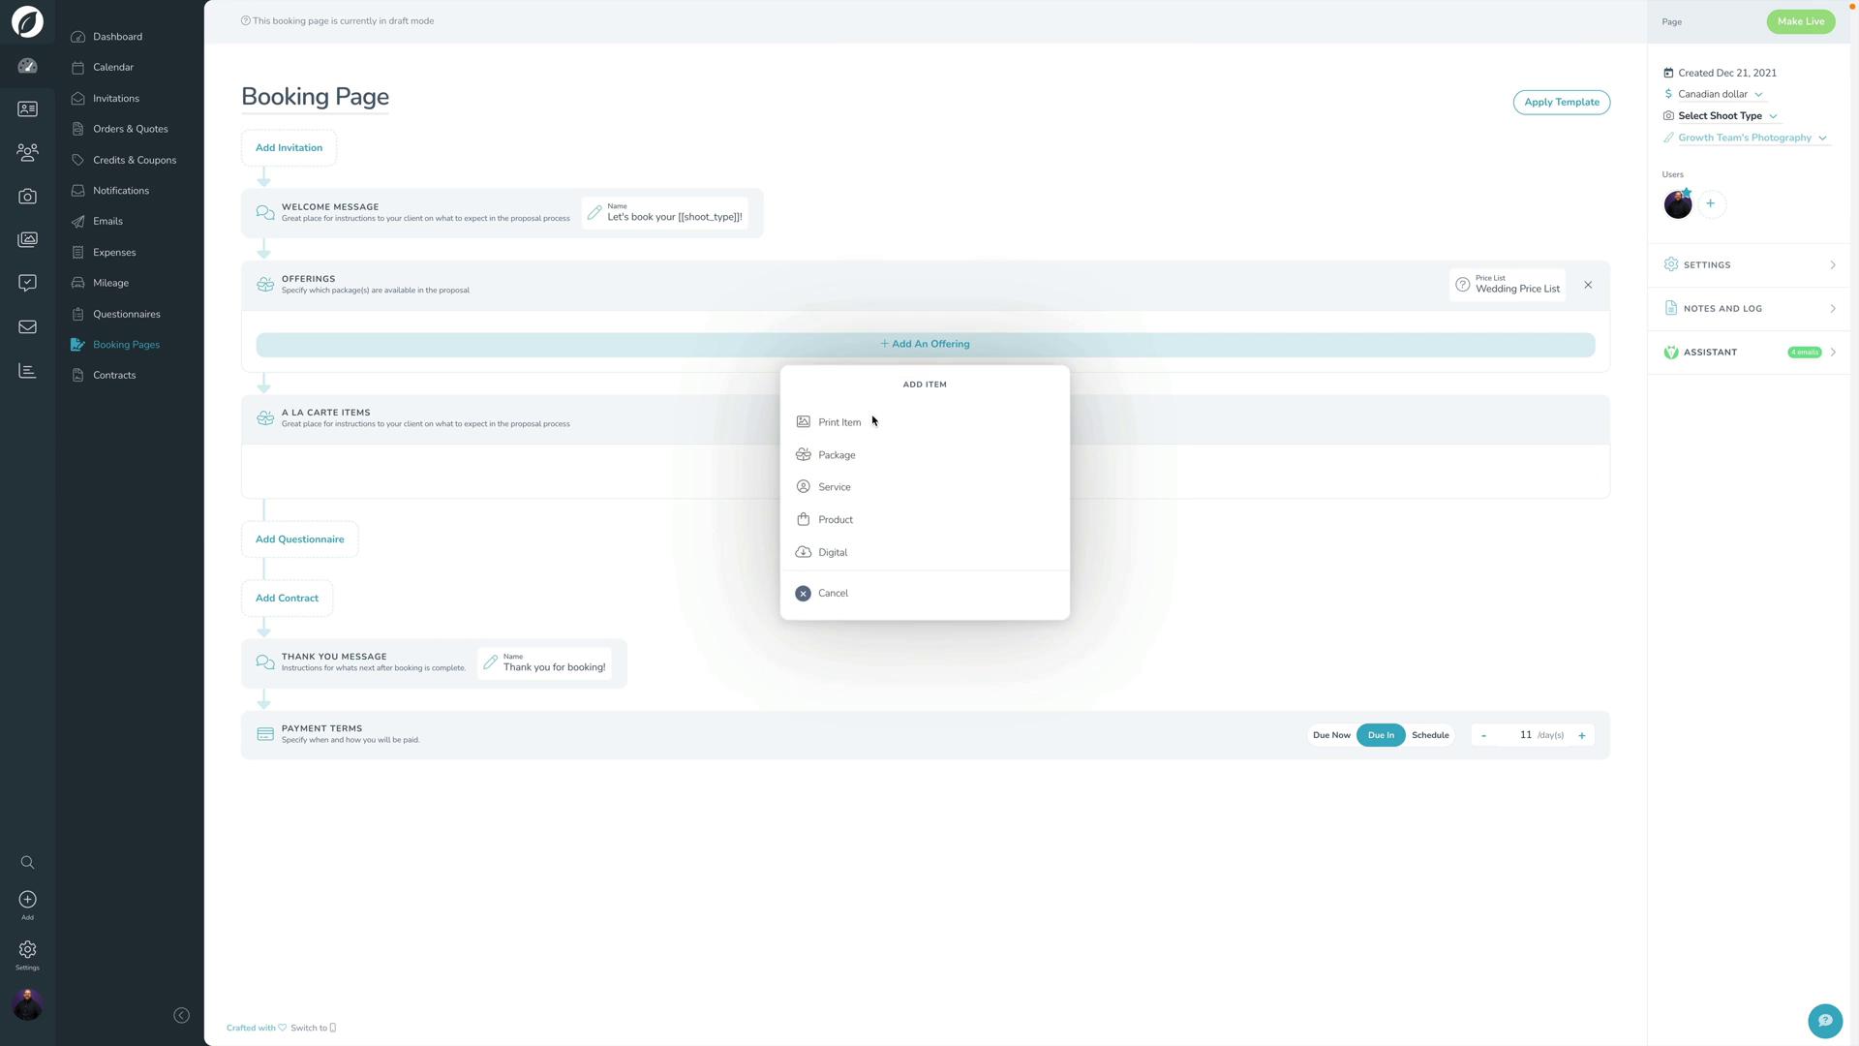
{"action": "left_click", "coordinate": [858, 469]}
{"action": "left_click", "coordinate": [850, 427]}
{"action": "left_click", "coordinate": [843, 443]}
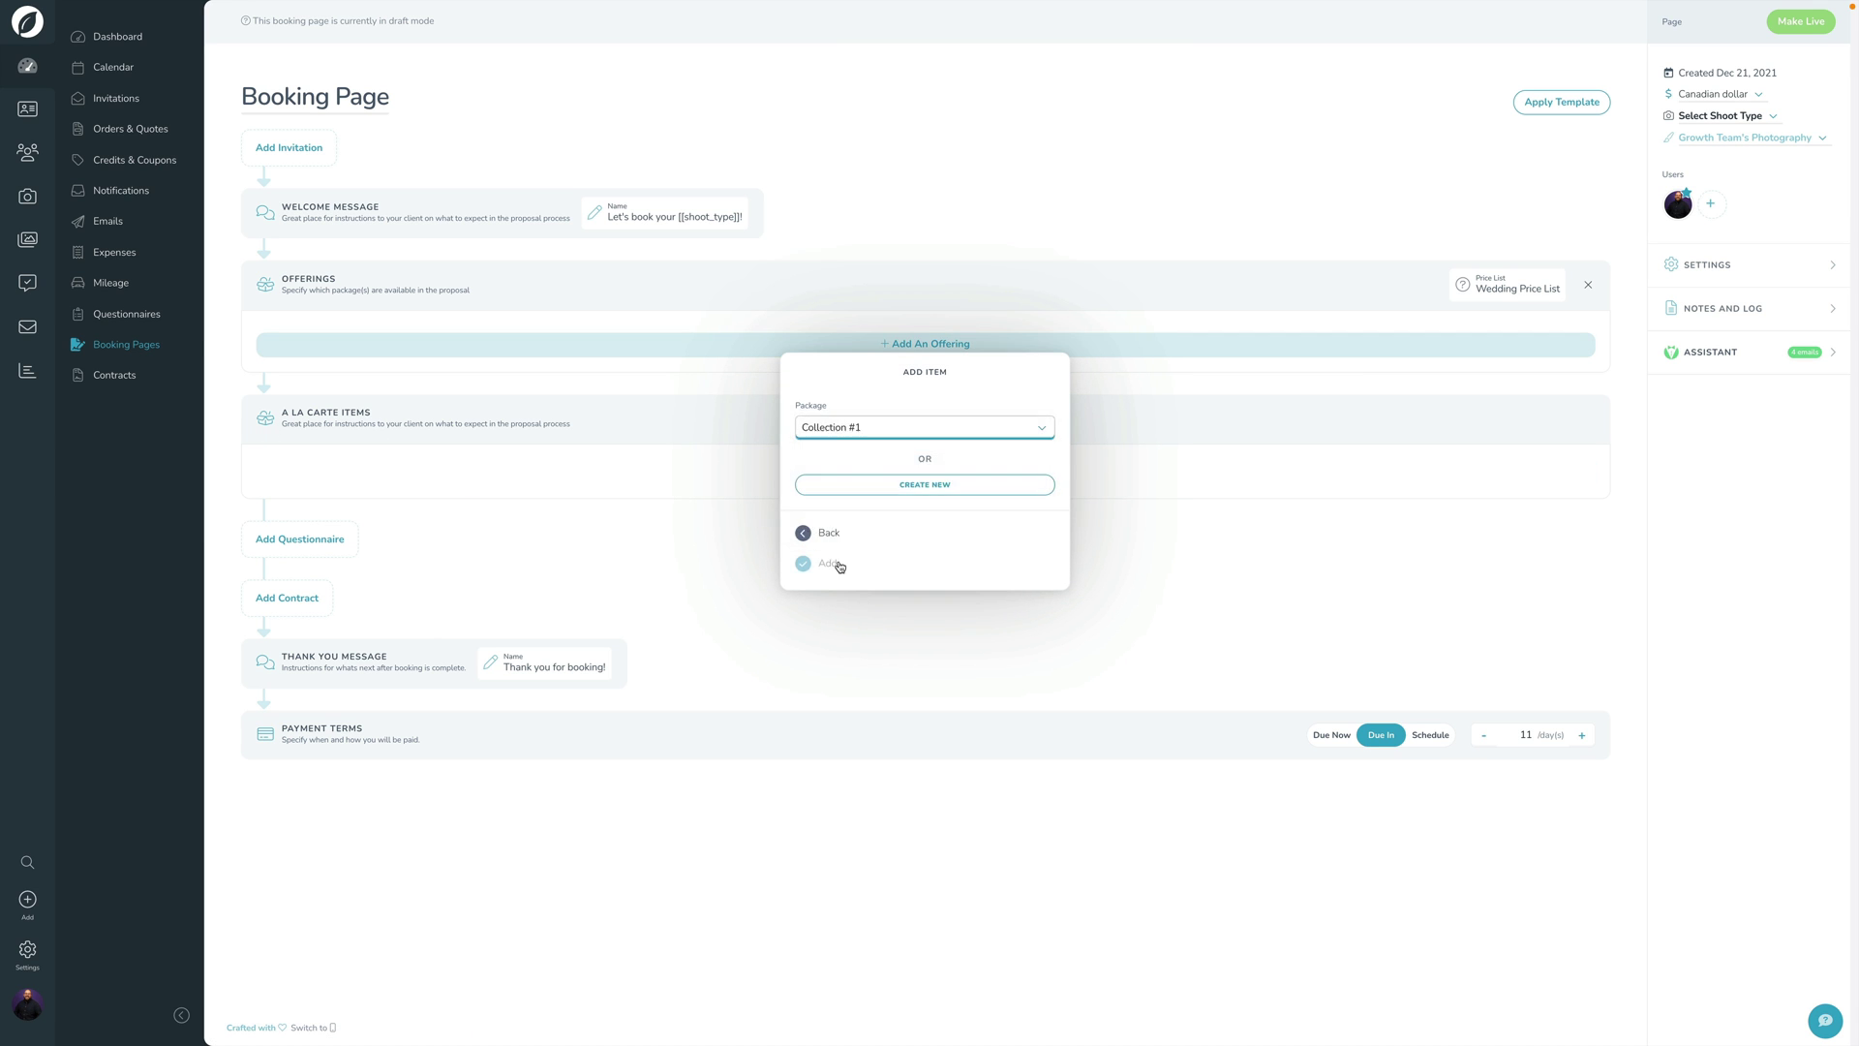
{"action": "left_click", "coordinate": [839, 565]}
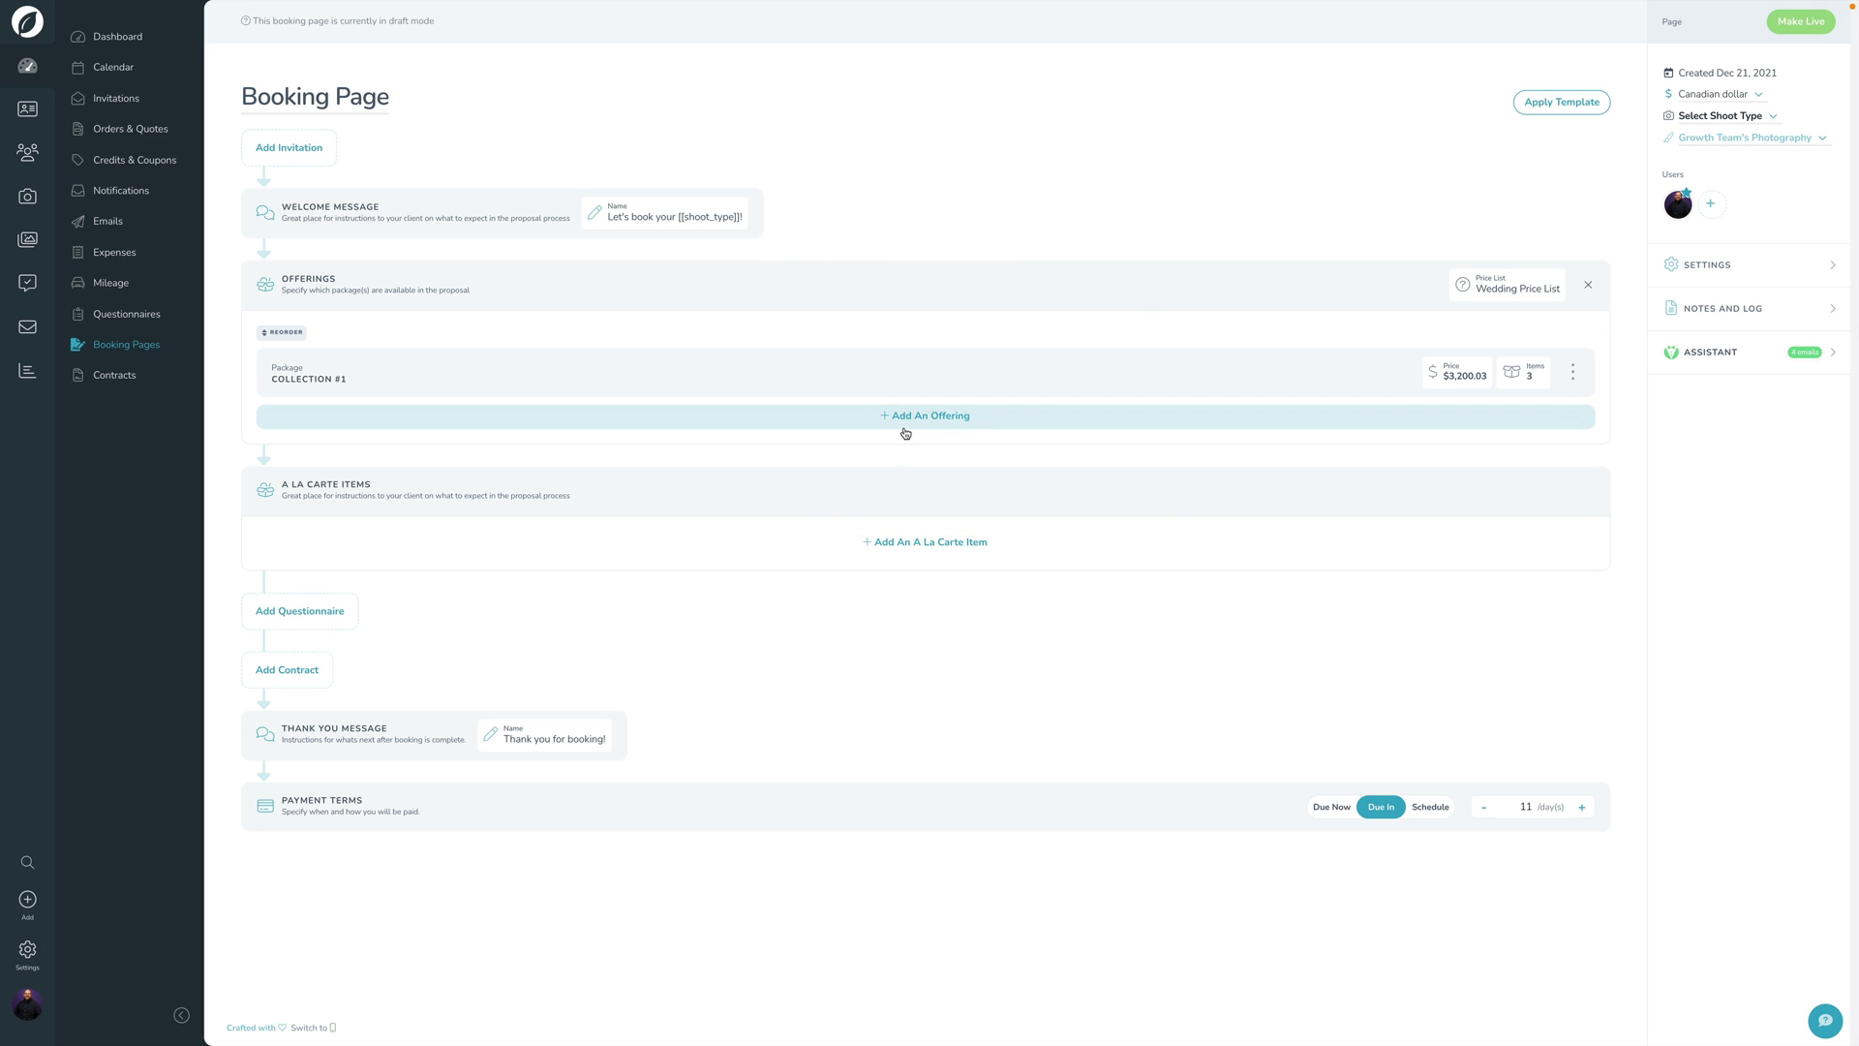
- Add Collection #2 and Collection #3 as further package offerings
{"action": "left_click", "coordinate": [908, 422]}
{"action": "left_click", "coordinate": [879, 456]}
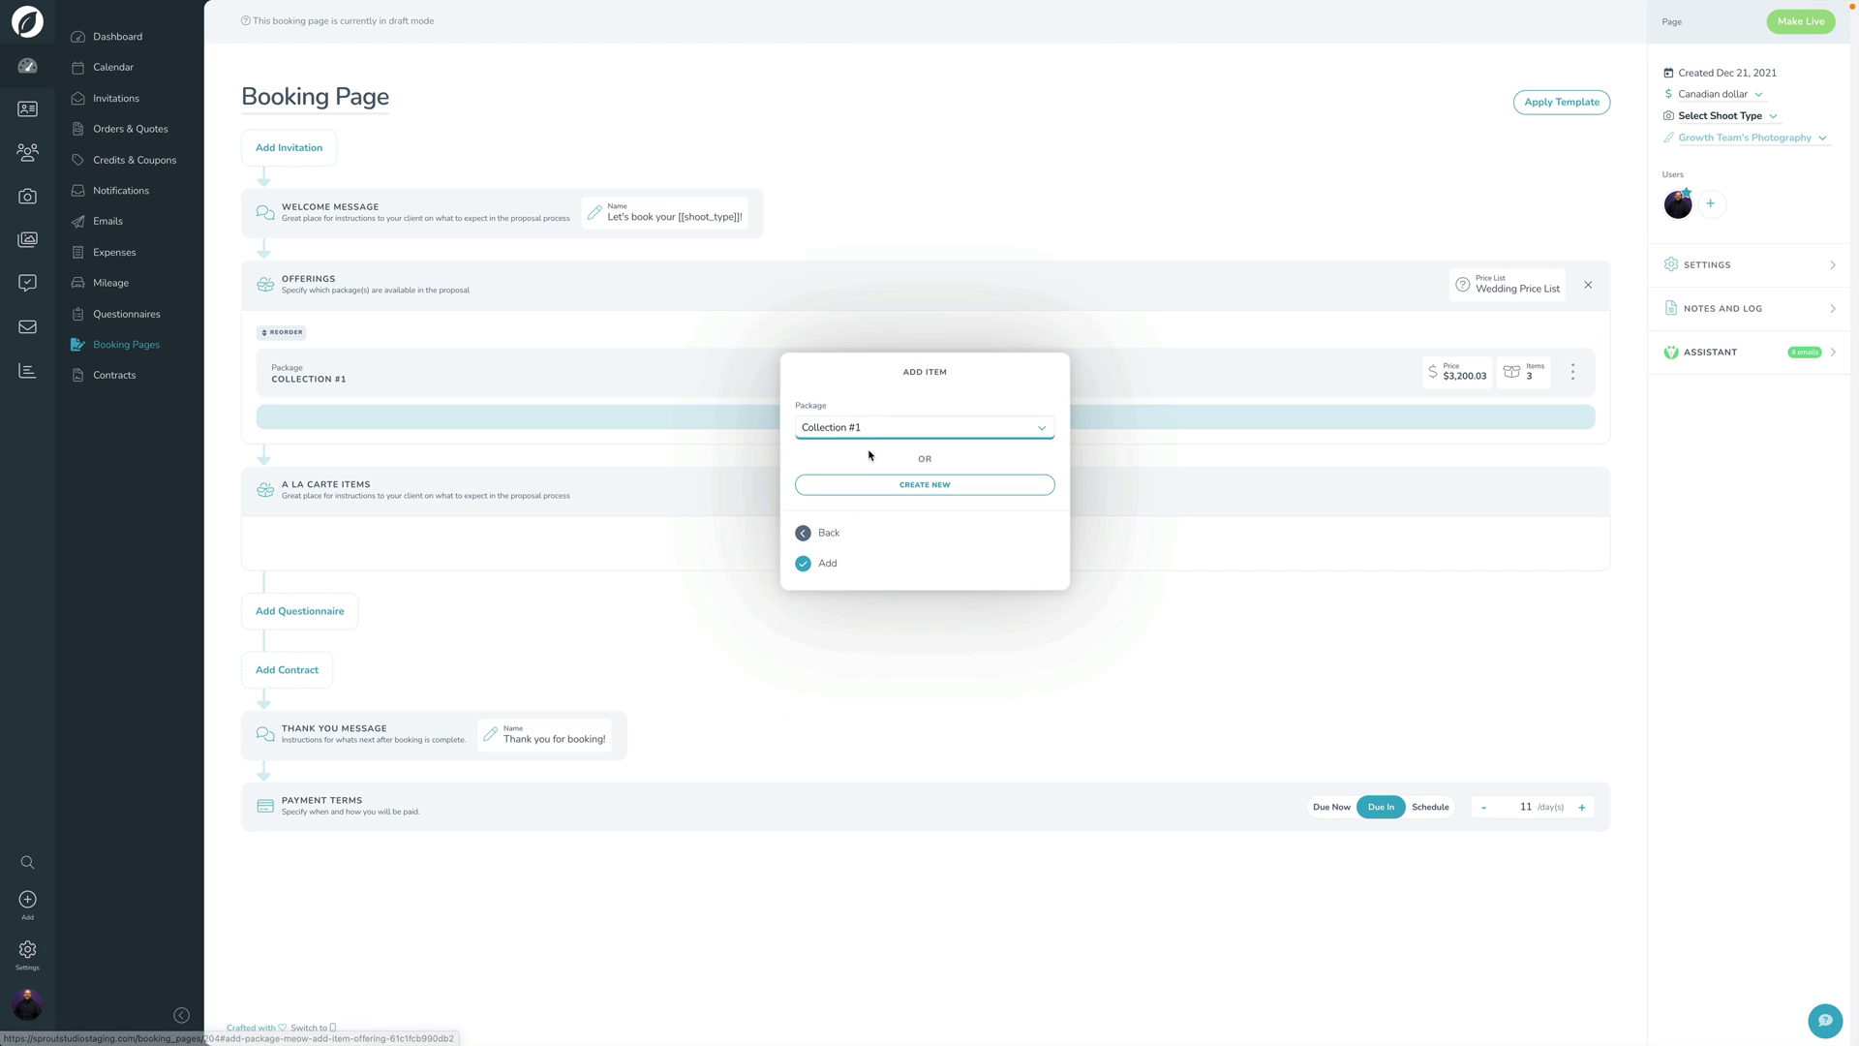
{"action": "left_click", "coordinate": [857, 427]}
{"action": "left_click", "coordinate": [855, 442]}
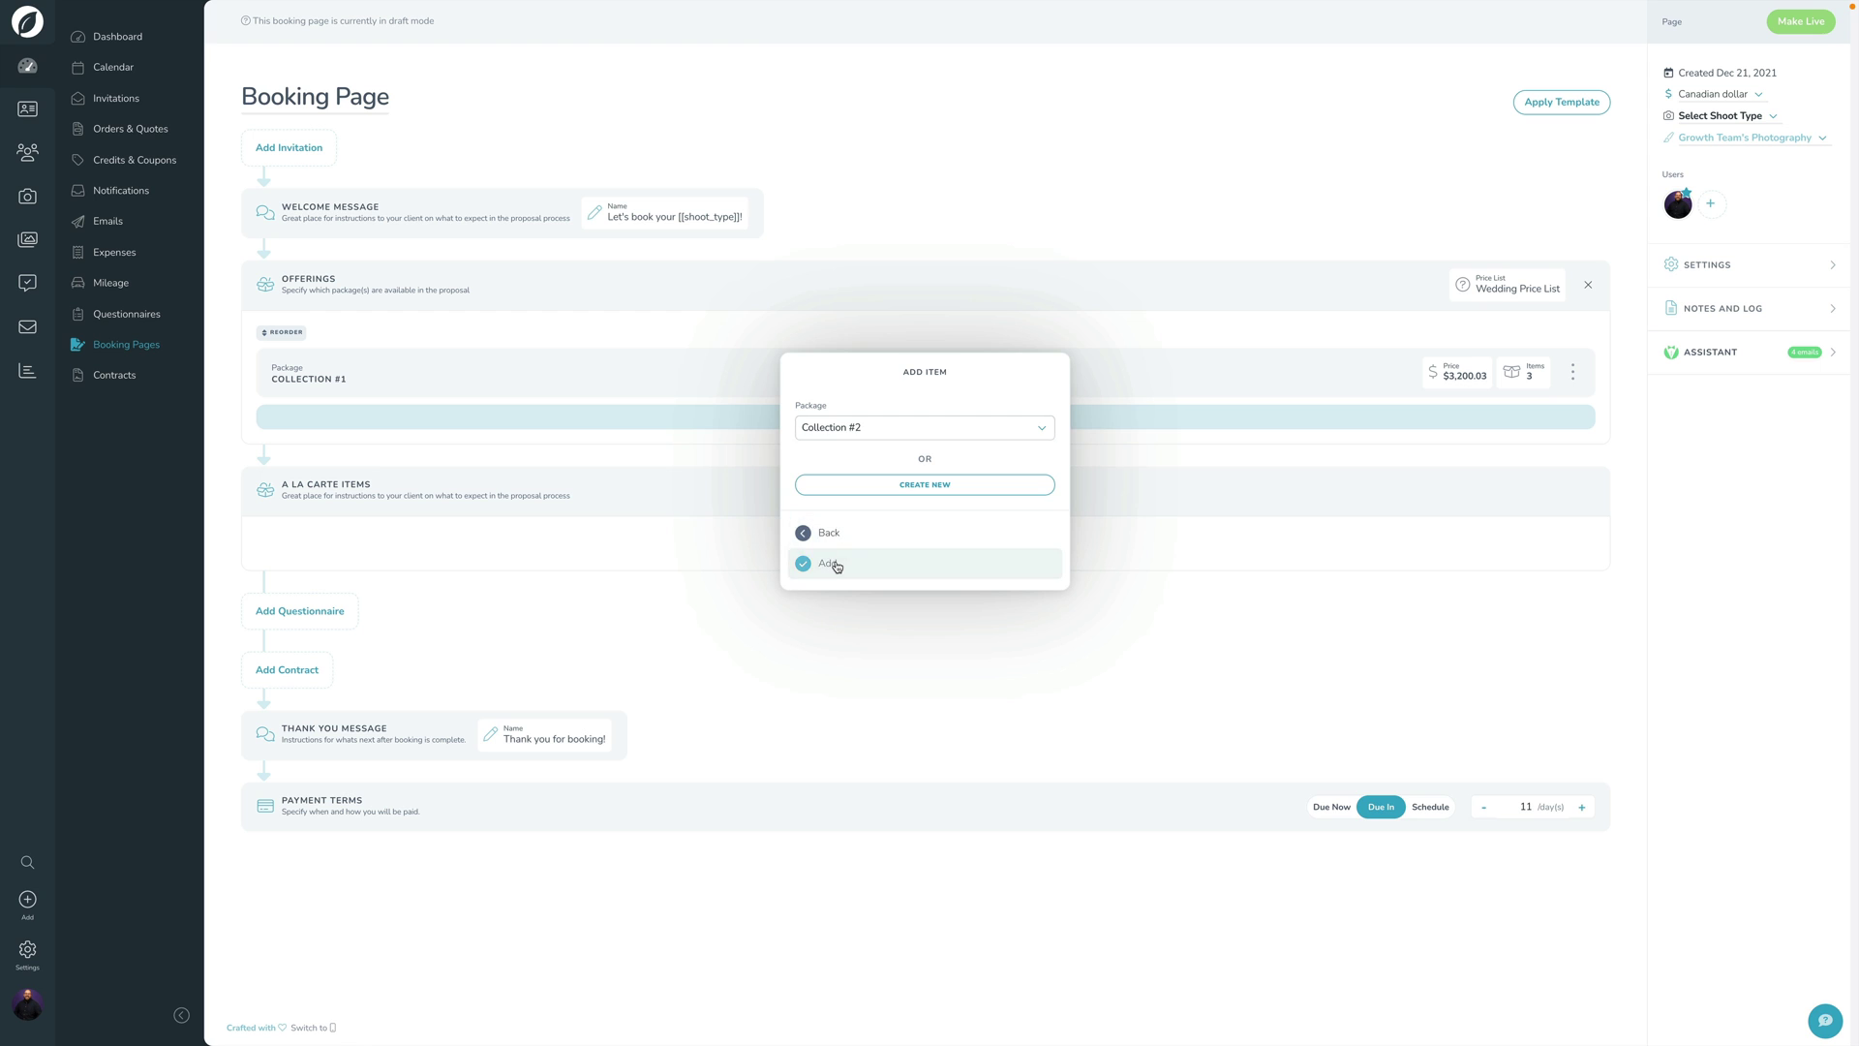
{"action": "left_click", "coordinate": [827, 562]}
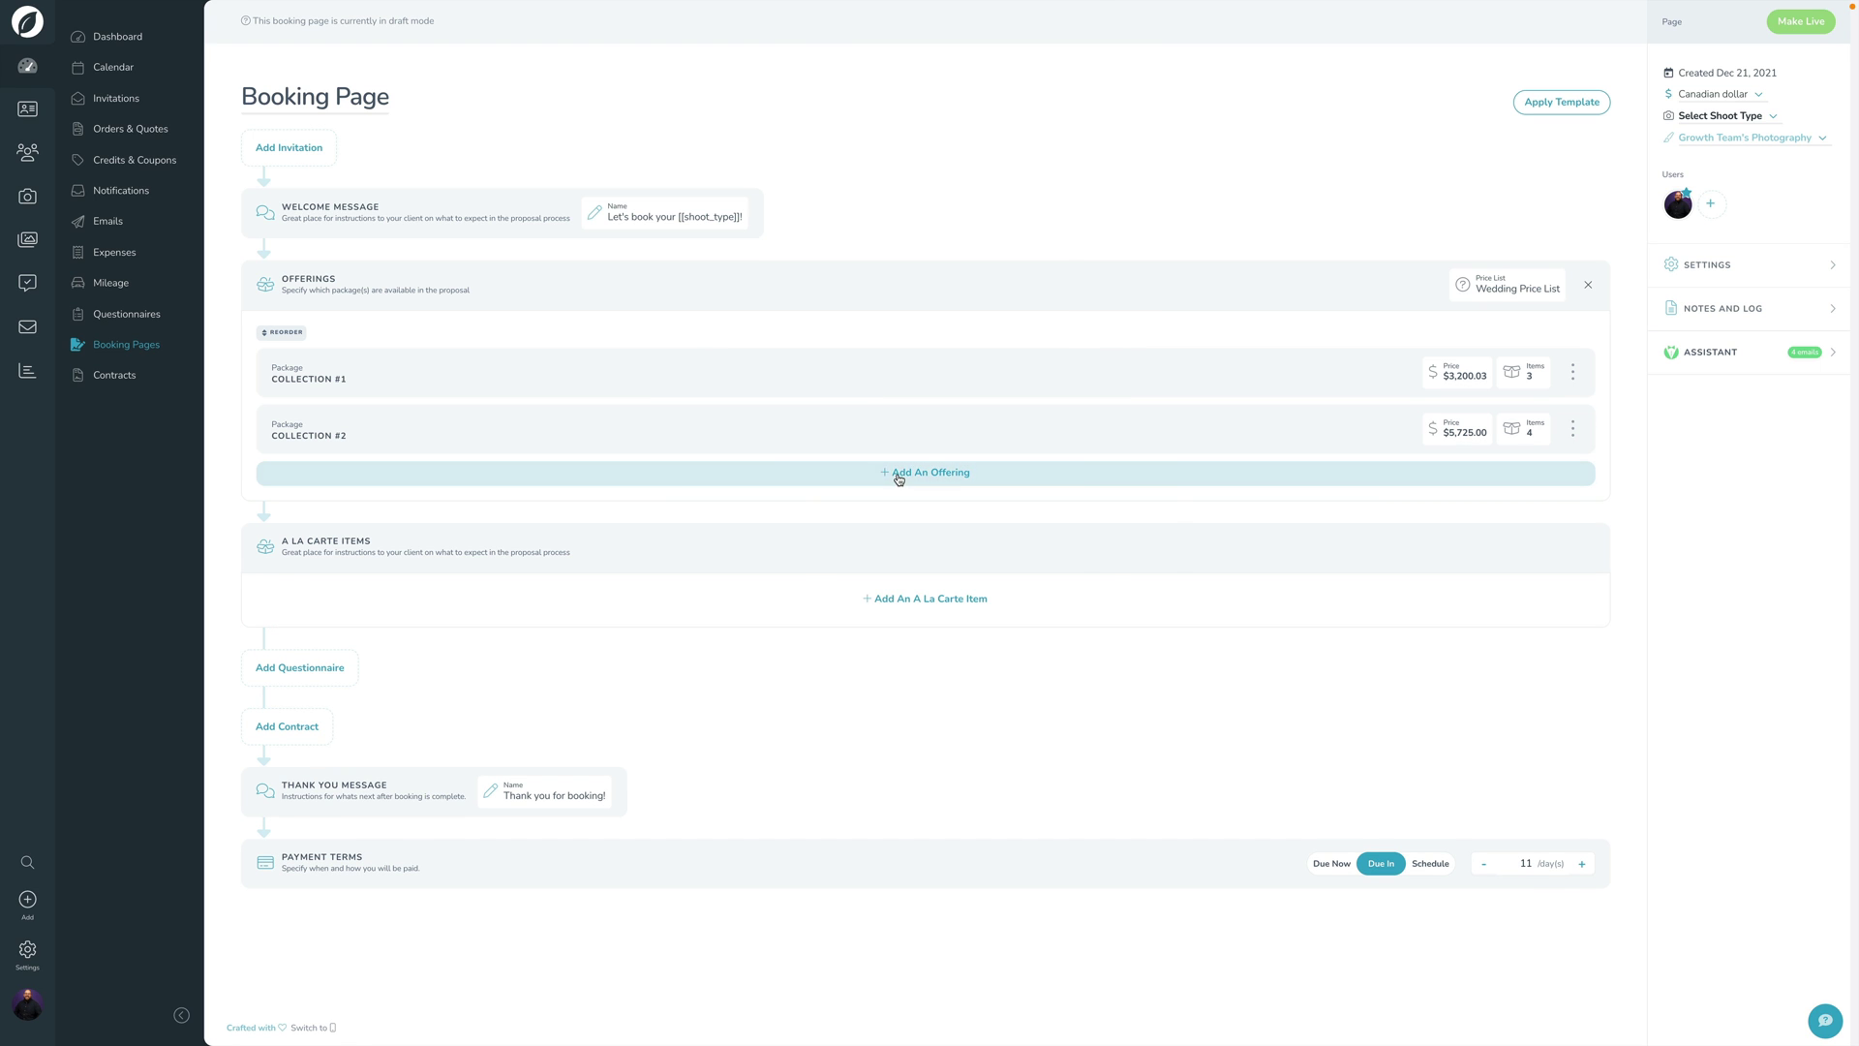
{"action": "left_click", "coordinate": [896, 474]}
{"action": "left_click", "coordinate": [860, 459]}
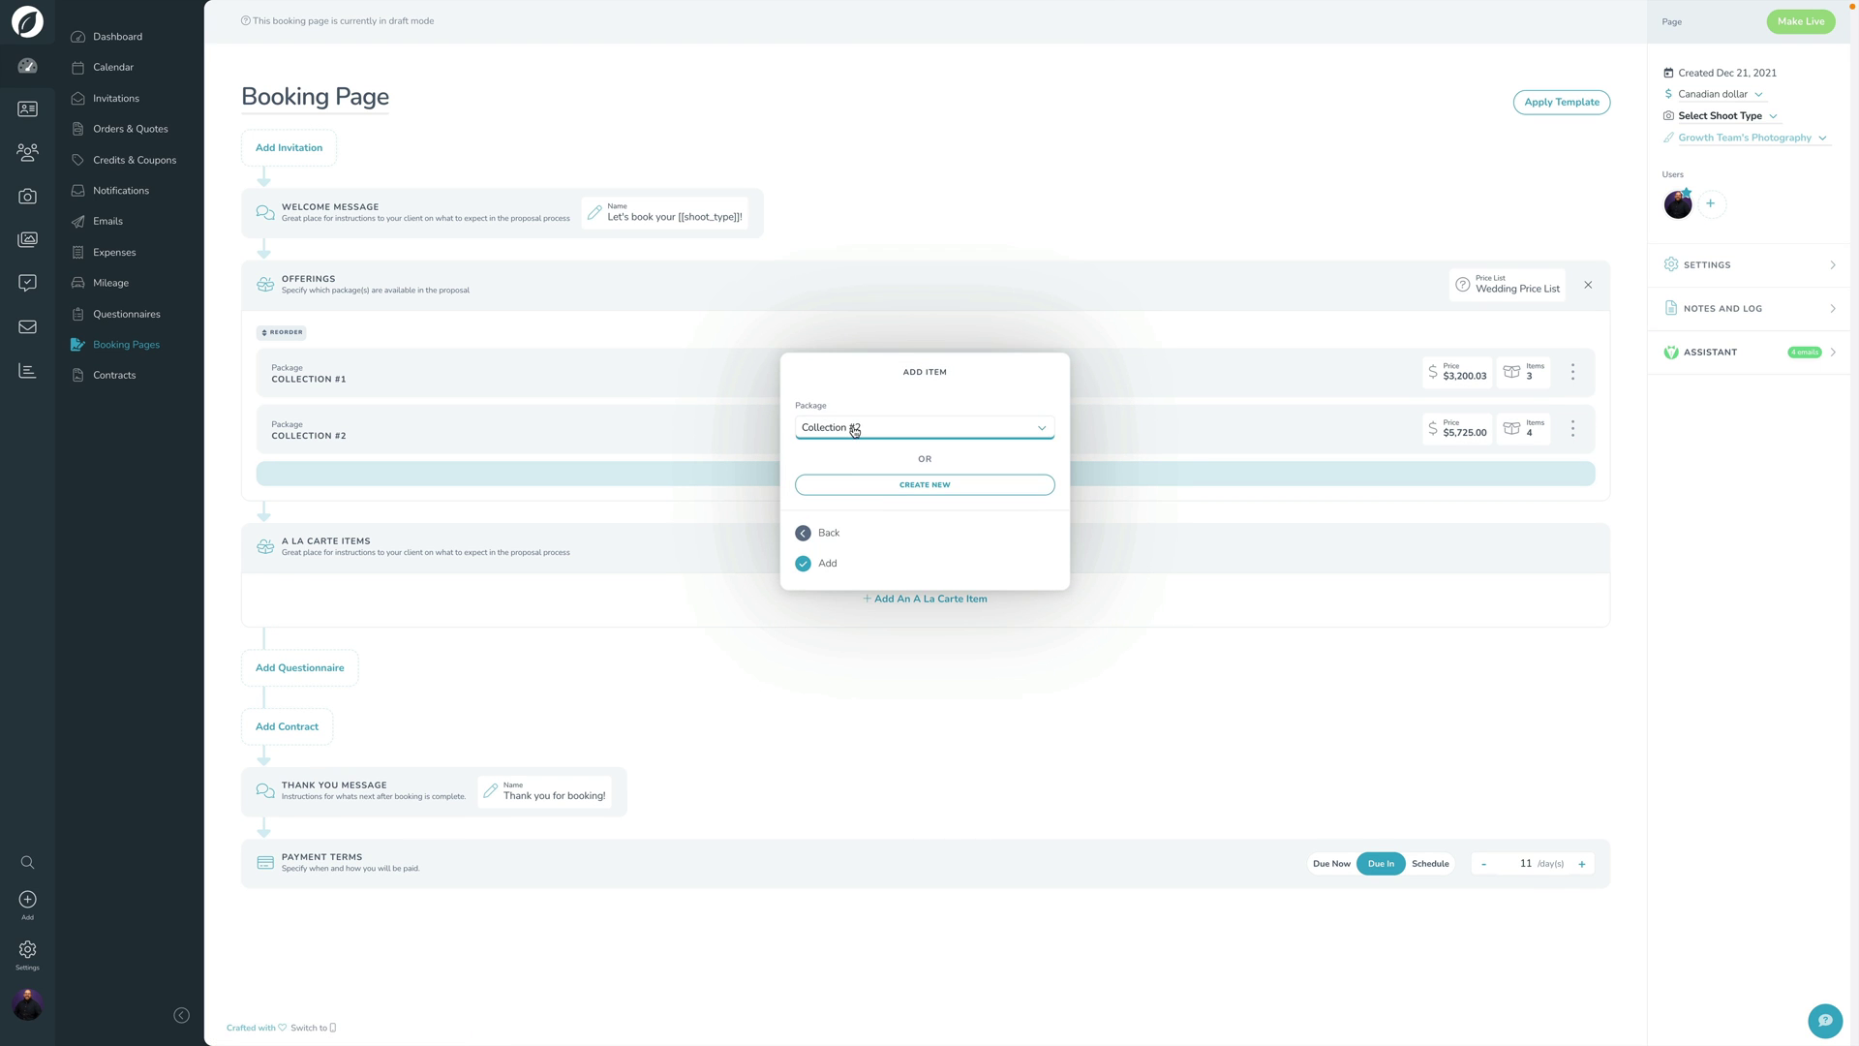
{"action": "left_click", "coordinate": [856, 427]}
{"action": "left_click", "coordinate": [838, 444]}
{"action": "left_click", "coordinate": [815, 562]}
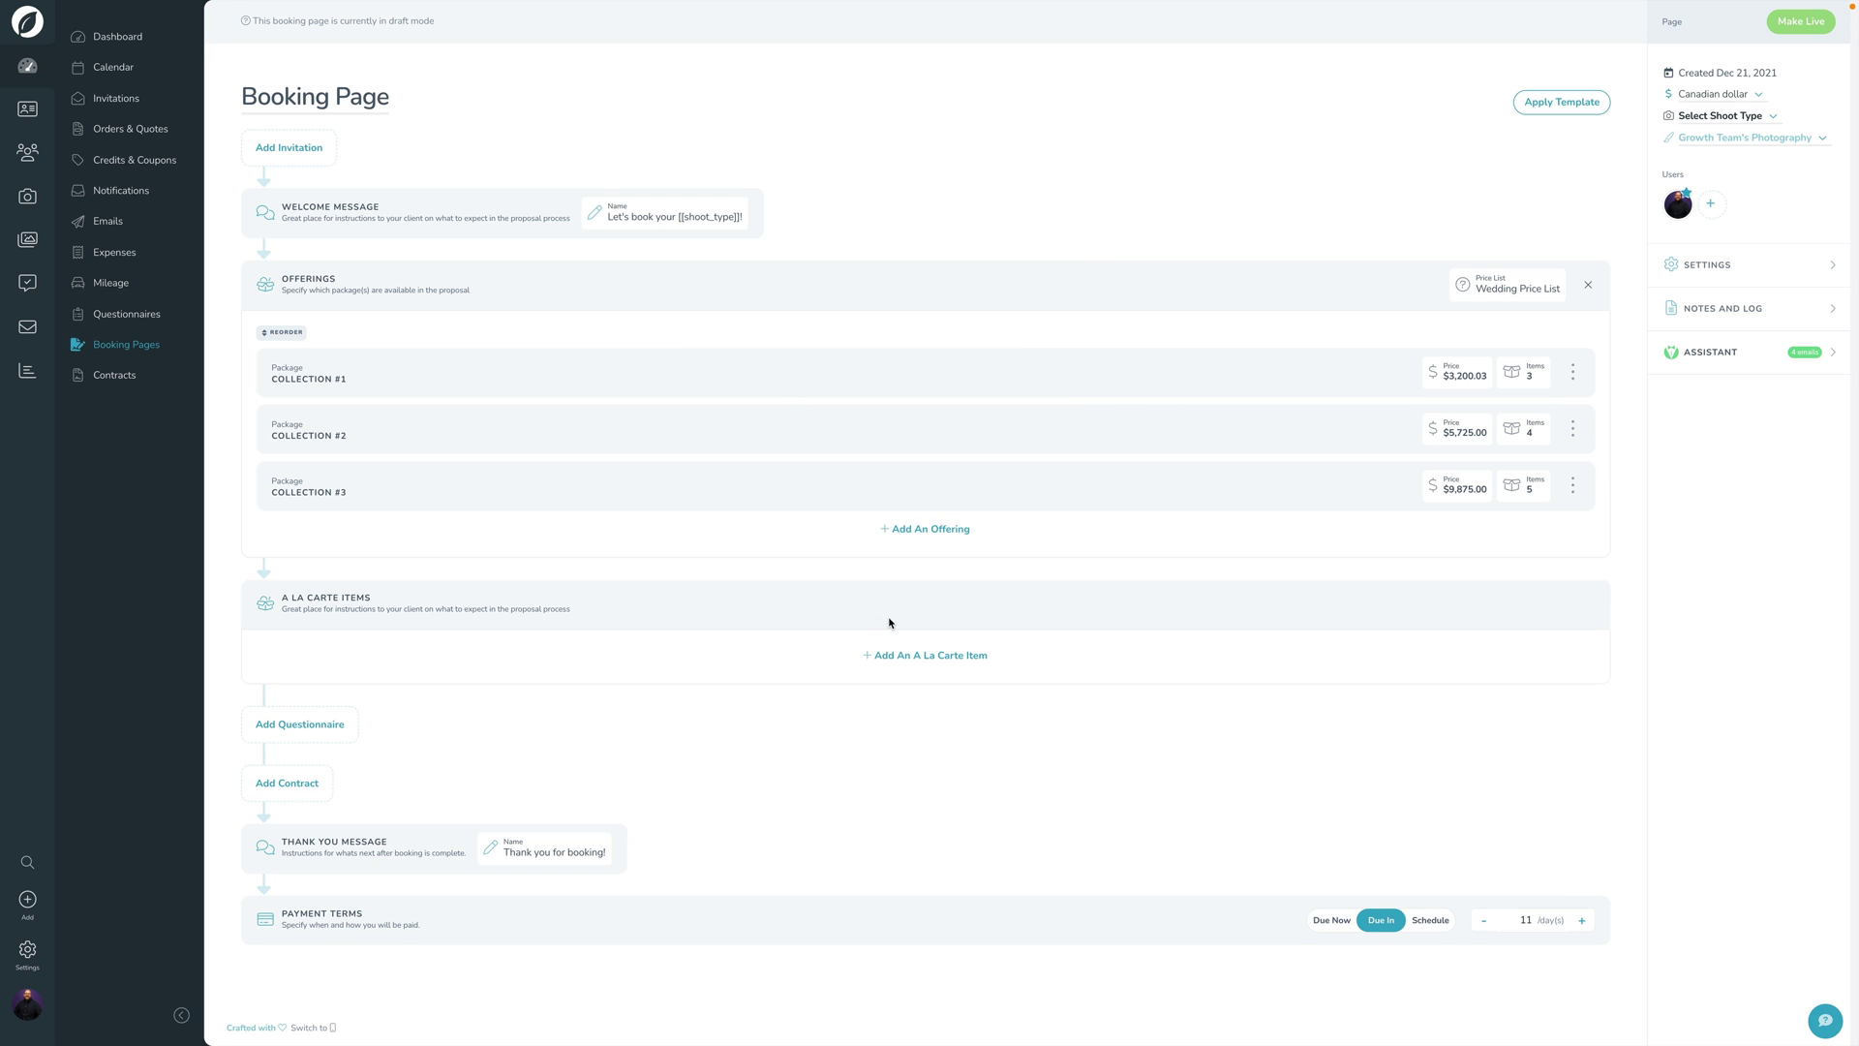
- Add the Engagement Book as an à la carte item offered in single quantity
{"action": "left_click", "coordinate": [914, 654]}
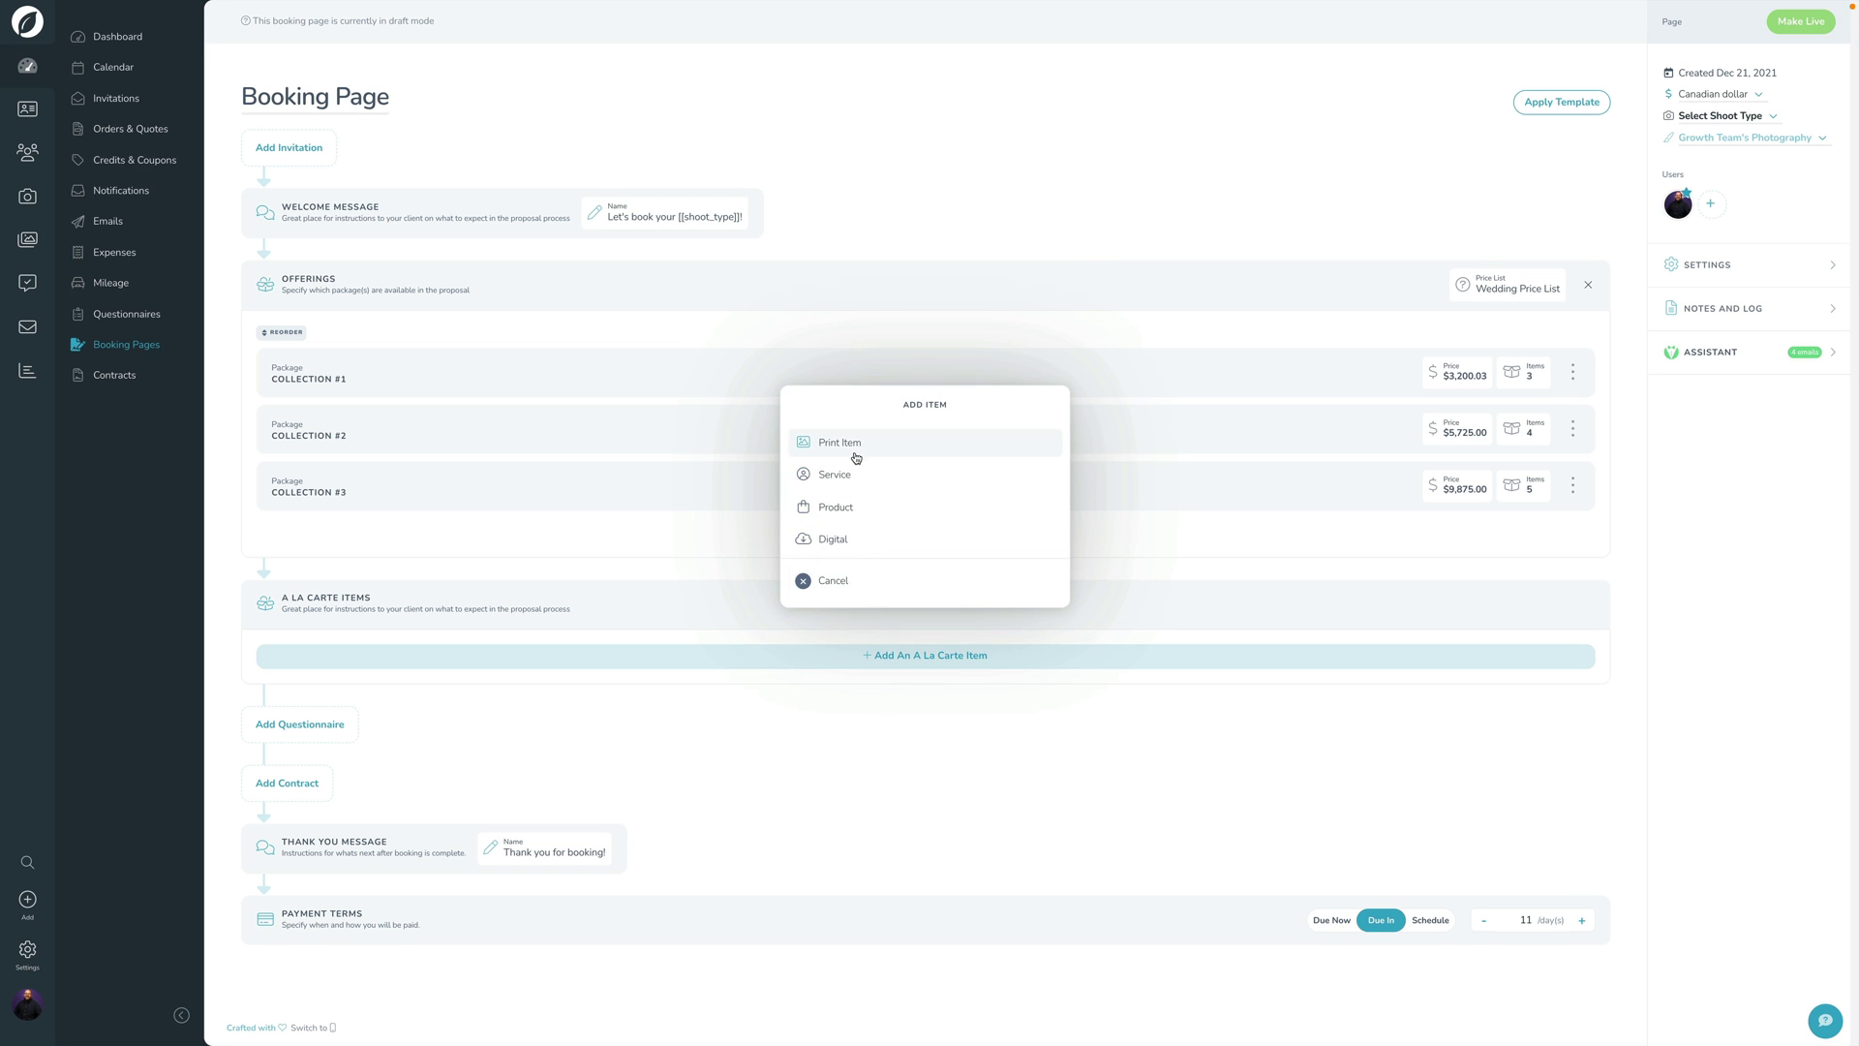
{"action": "left_click", "coordinate": [832, 506]}
{"action": "left_click", "coordinate": [858, 431]}
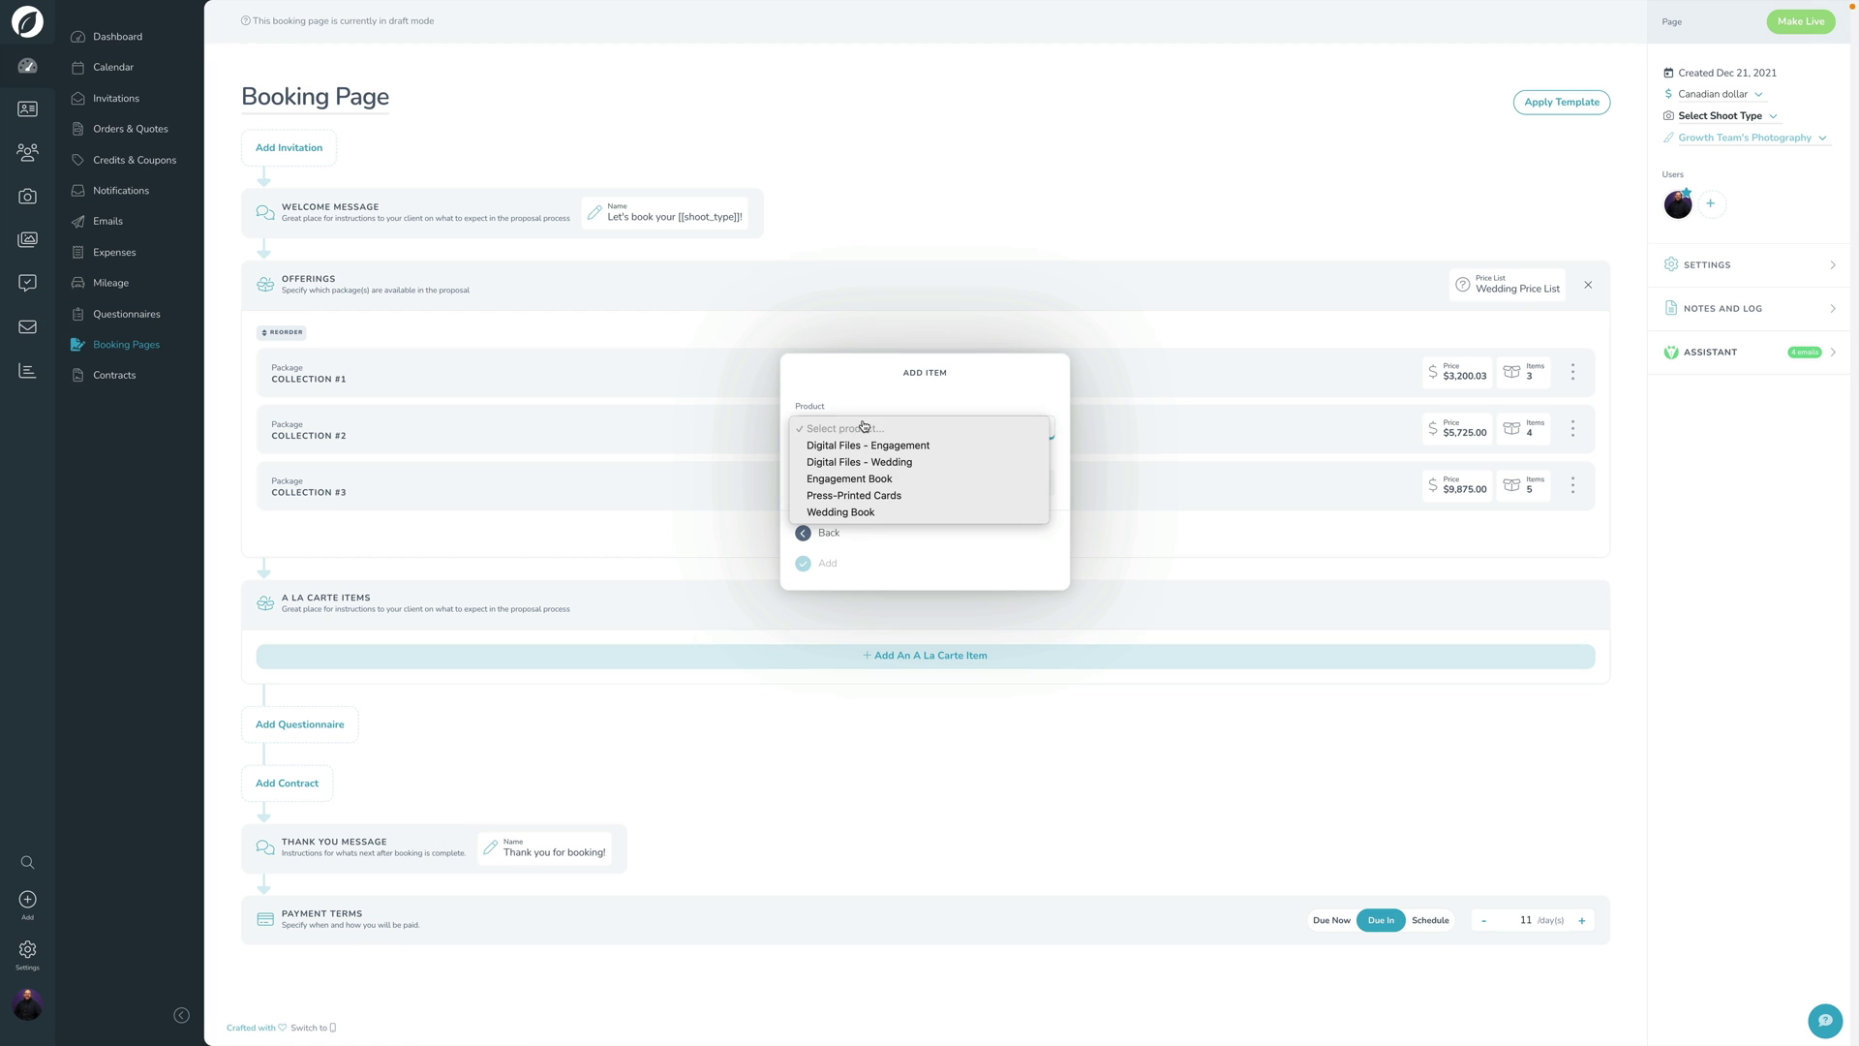
{"action": "left_click", "coordinate": [864, 479]}
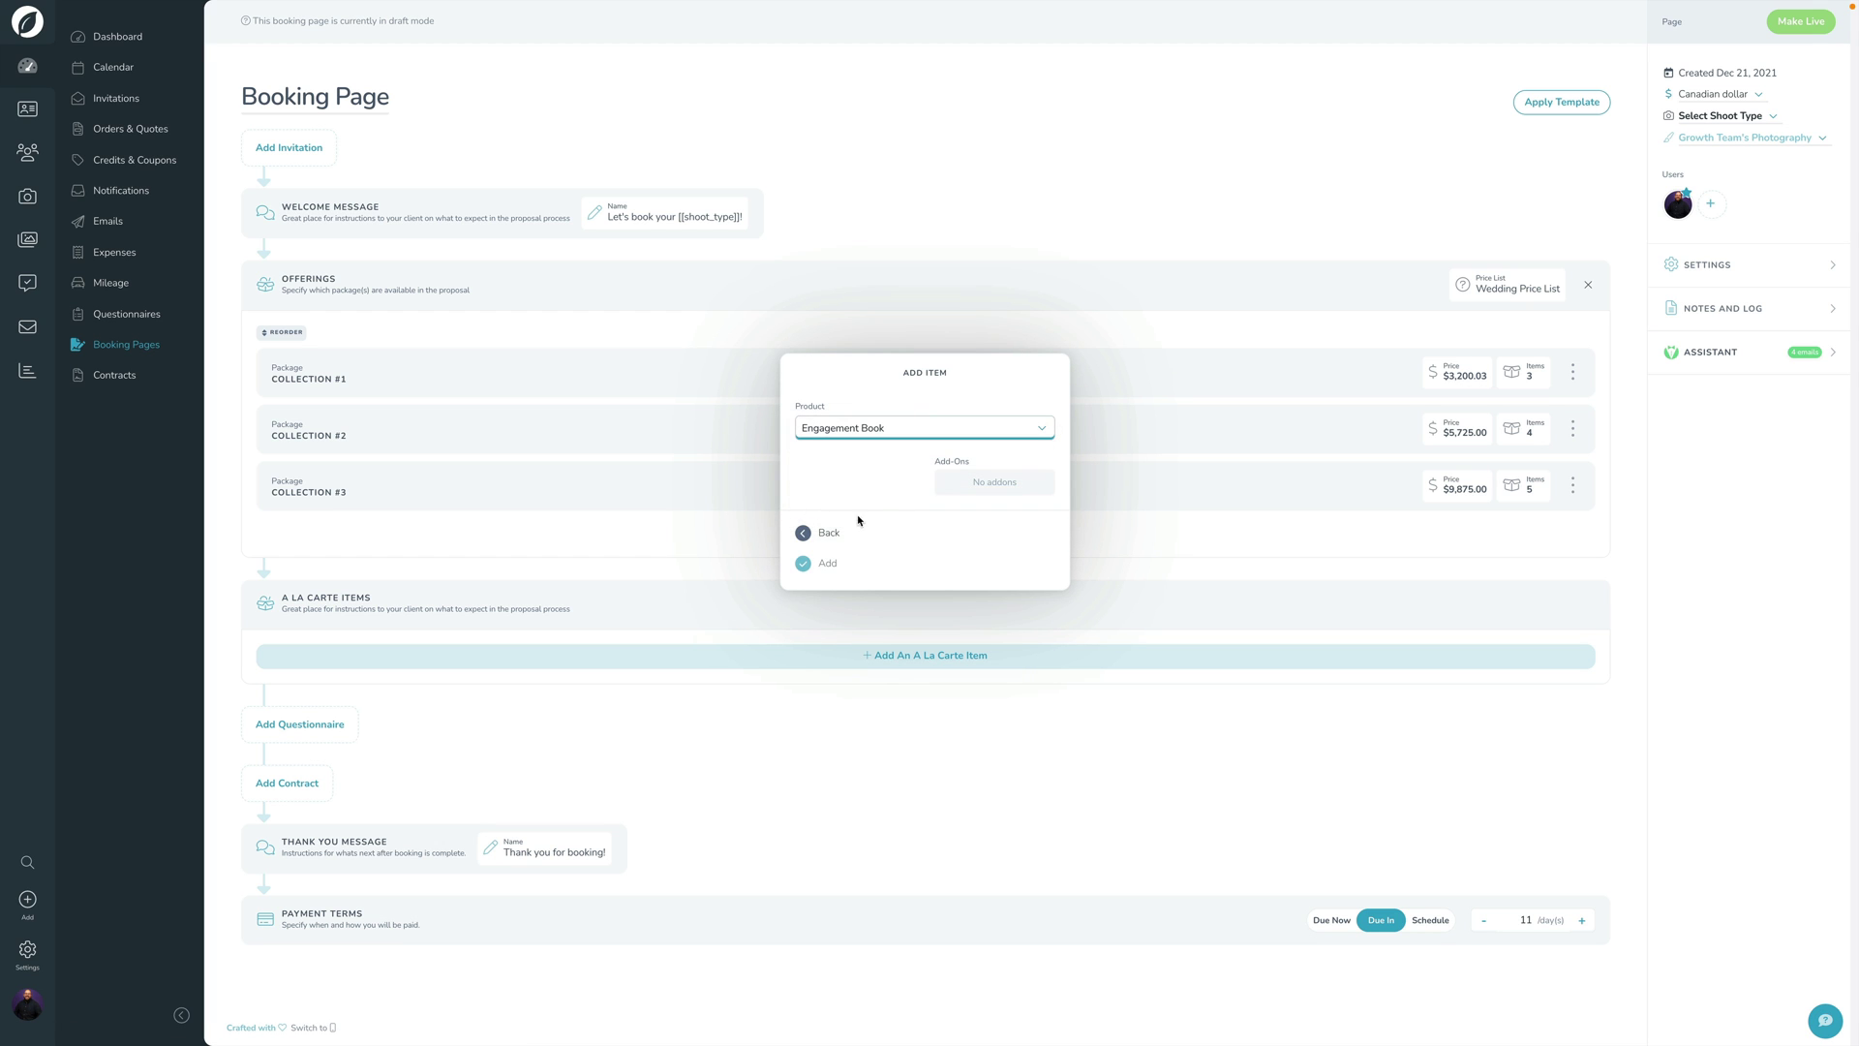
{"action": "left_click", "coordinate": [867, 564]}
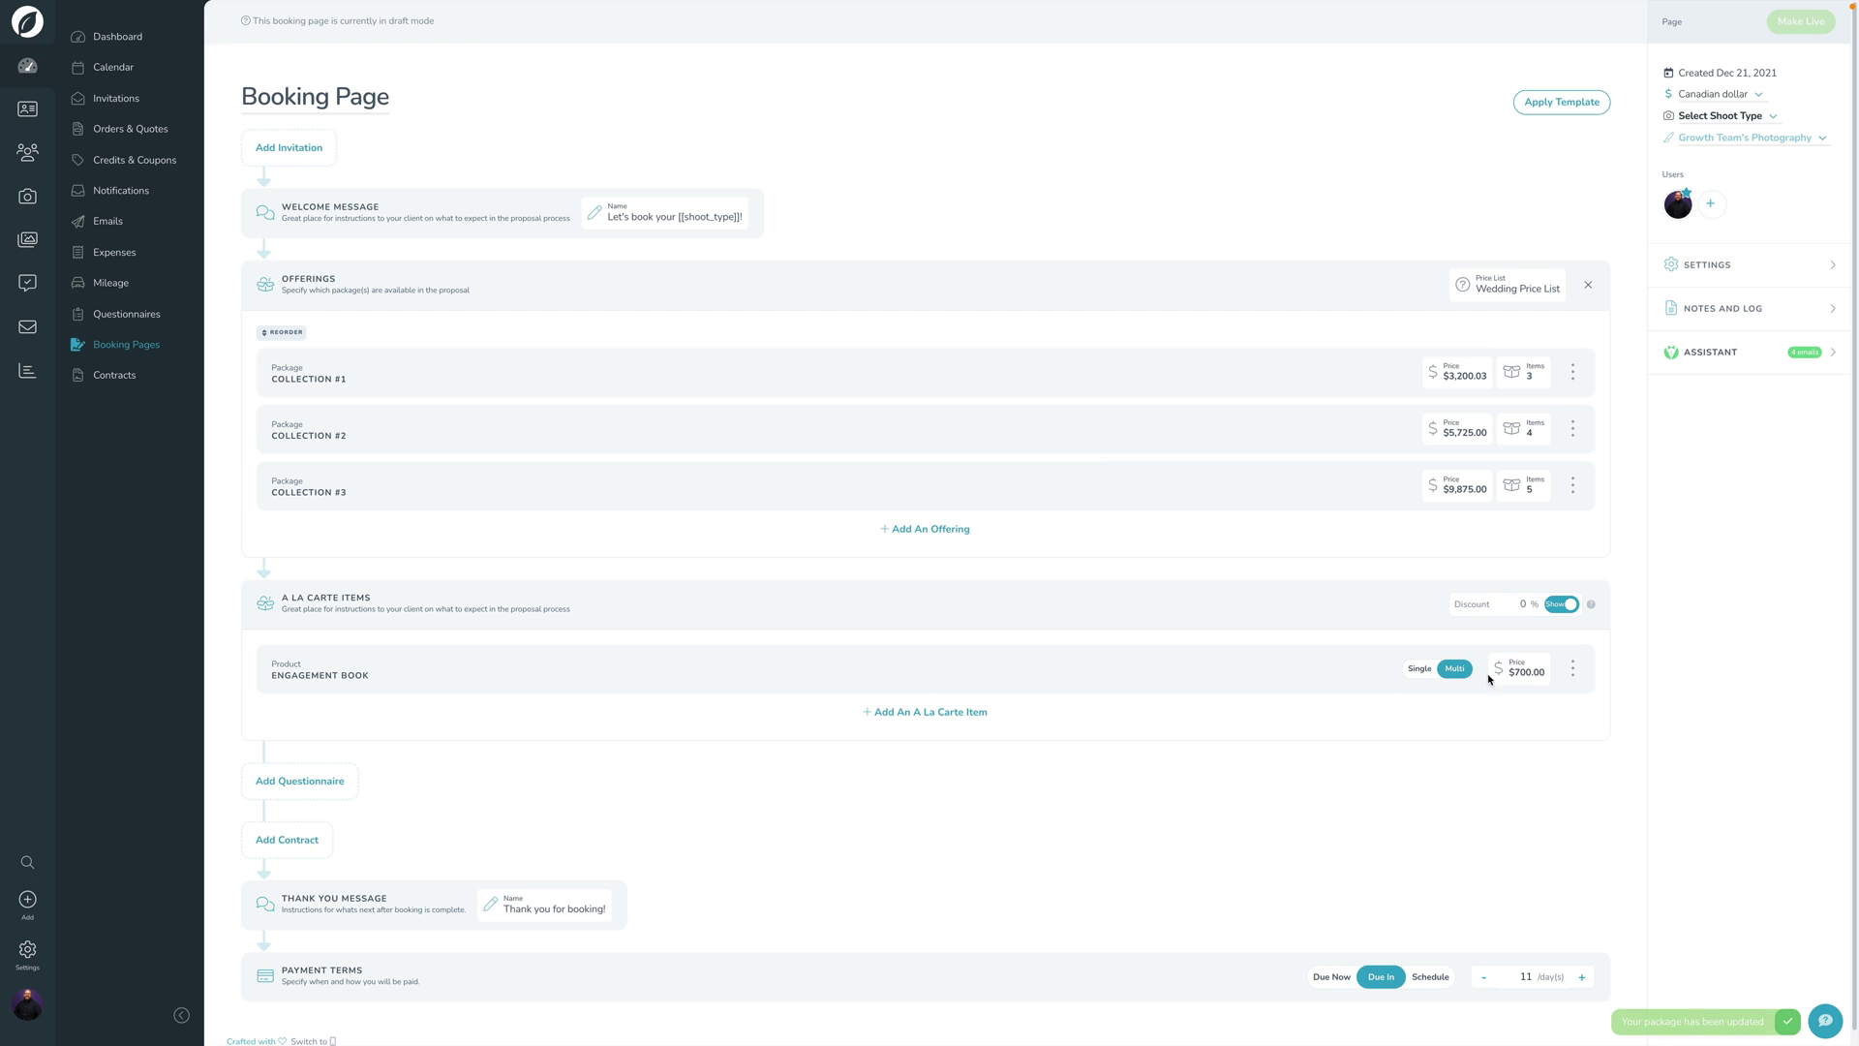
{"action": "left_click", "coordinate": [1420, 670]}
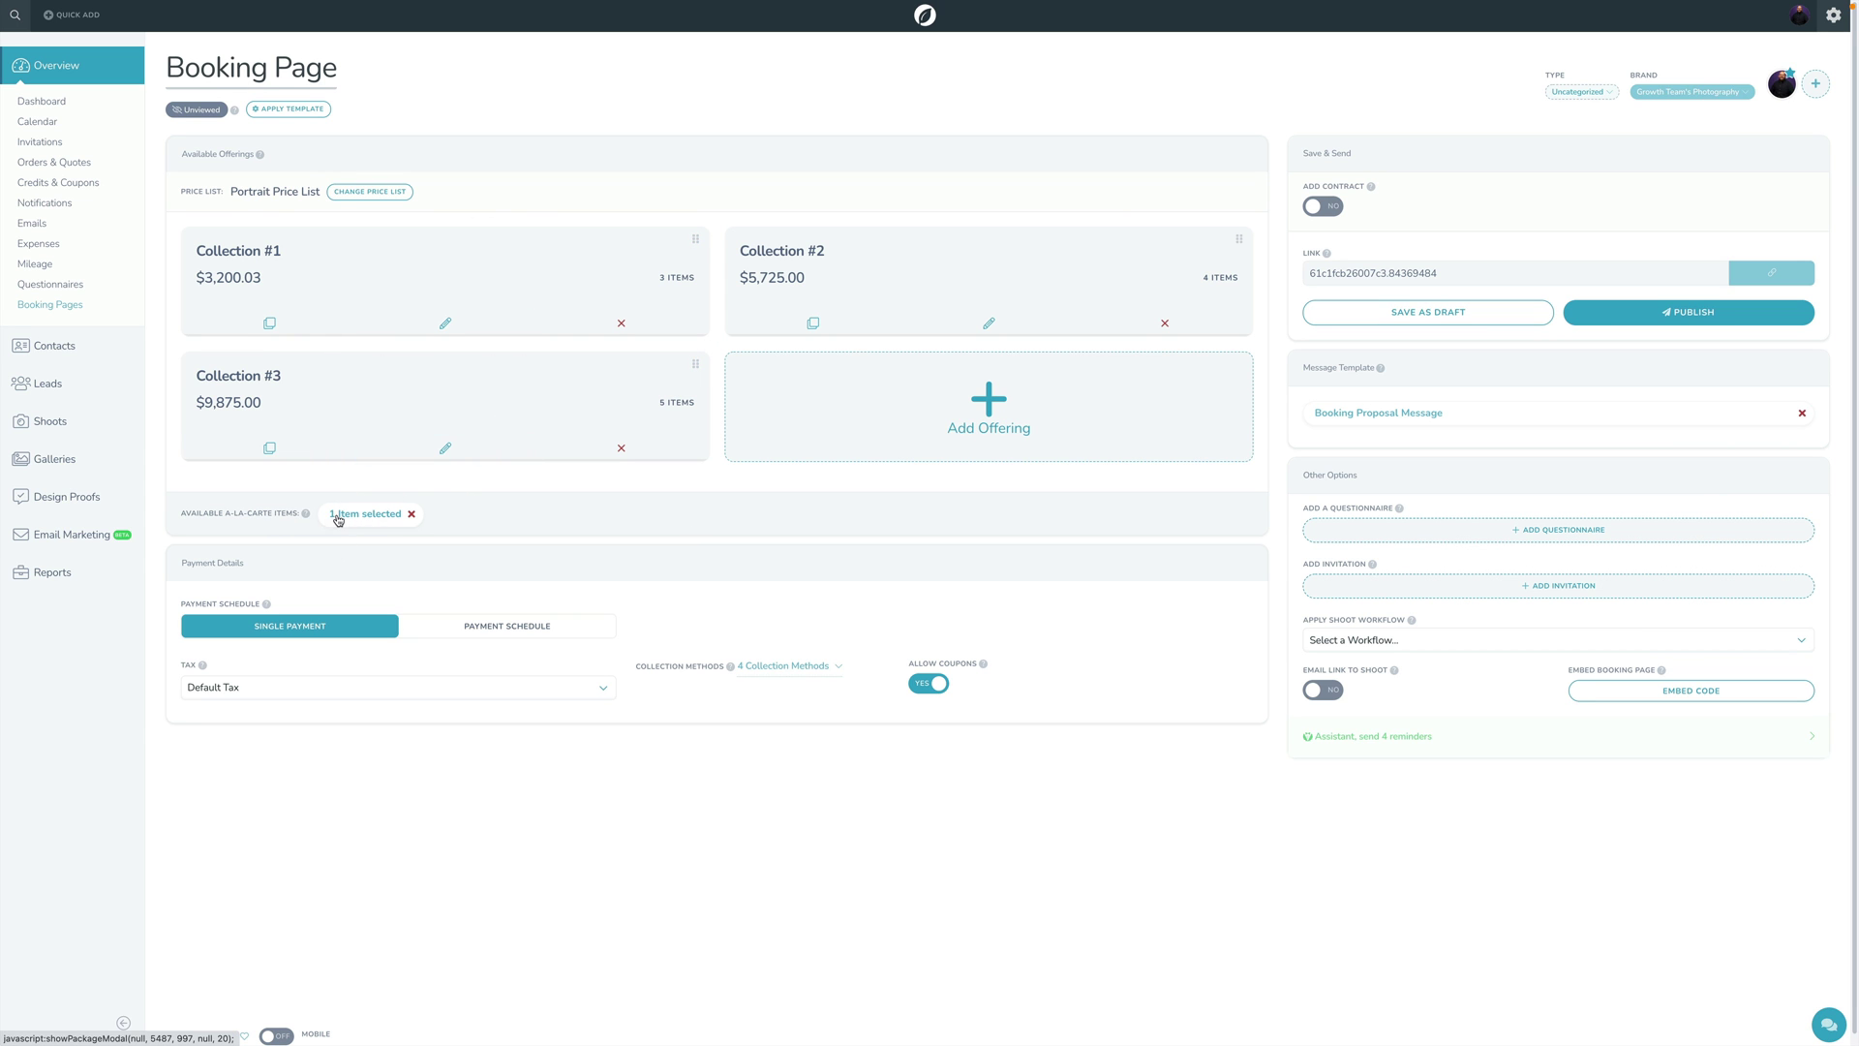
- Enter a 10% à la carte discount with Show Discount on and save it
{"action": "left_click", "coordinate": [339, 518]}
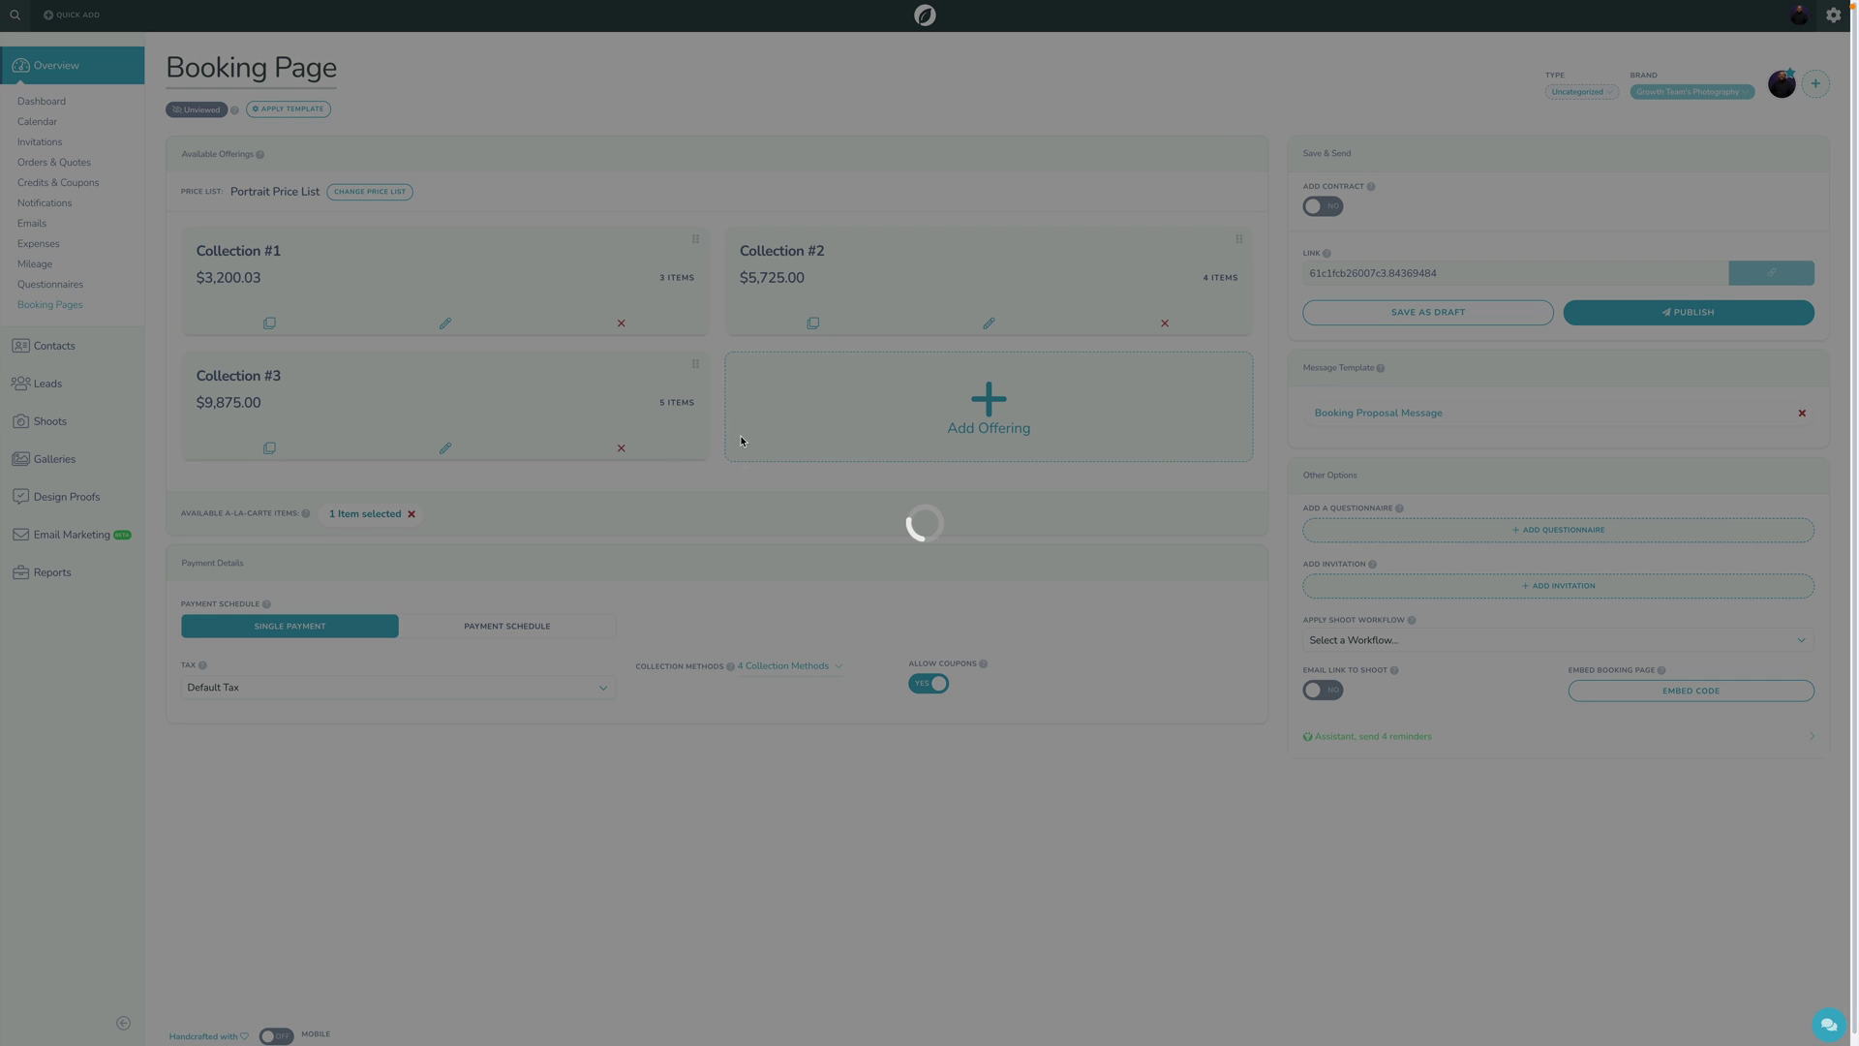
{"action": "left_click", "coordinate": [1156, 97]}
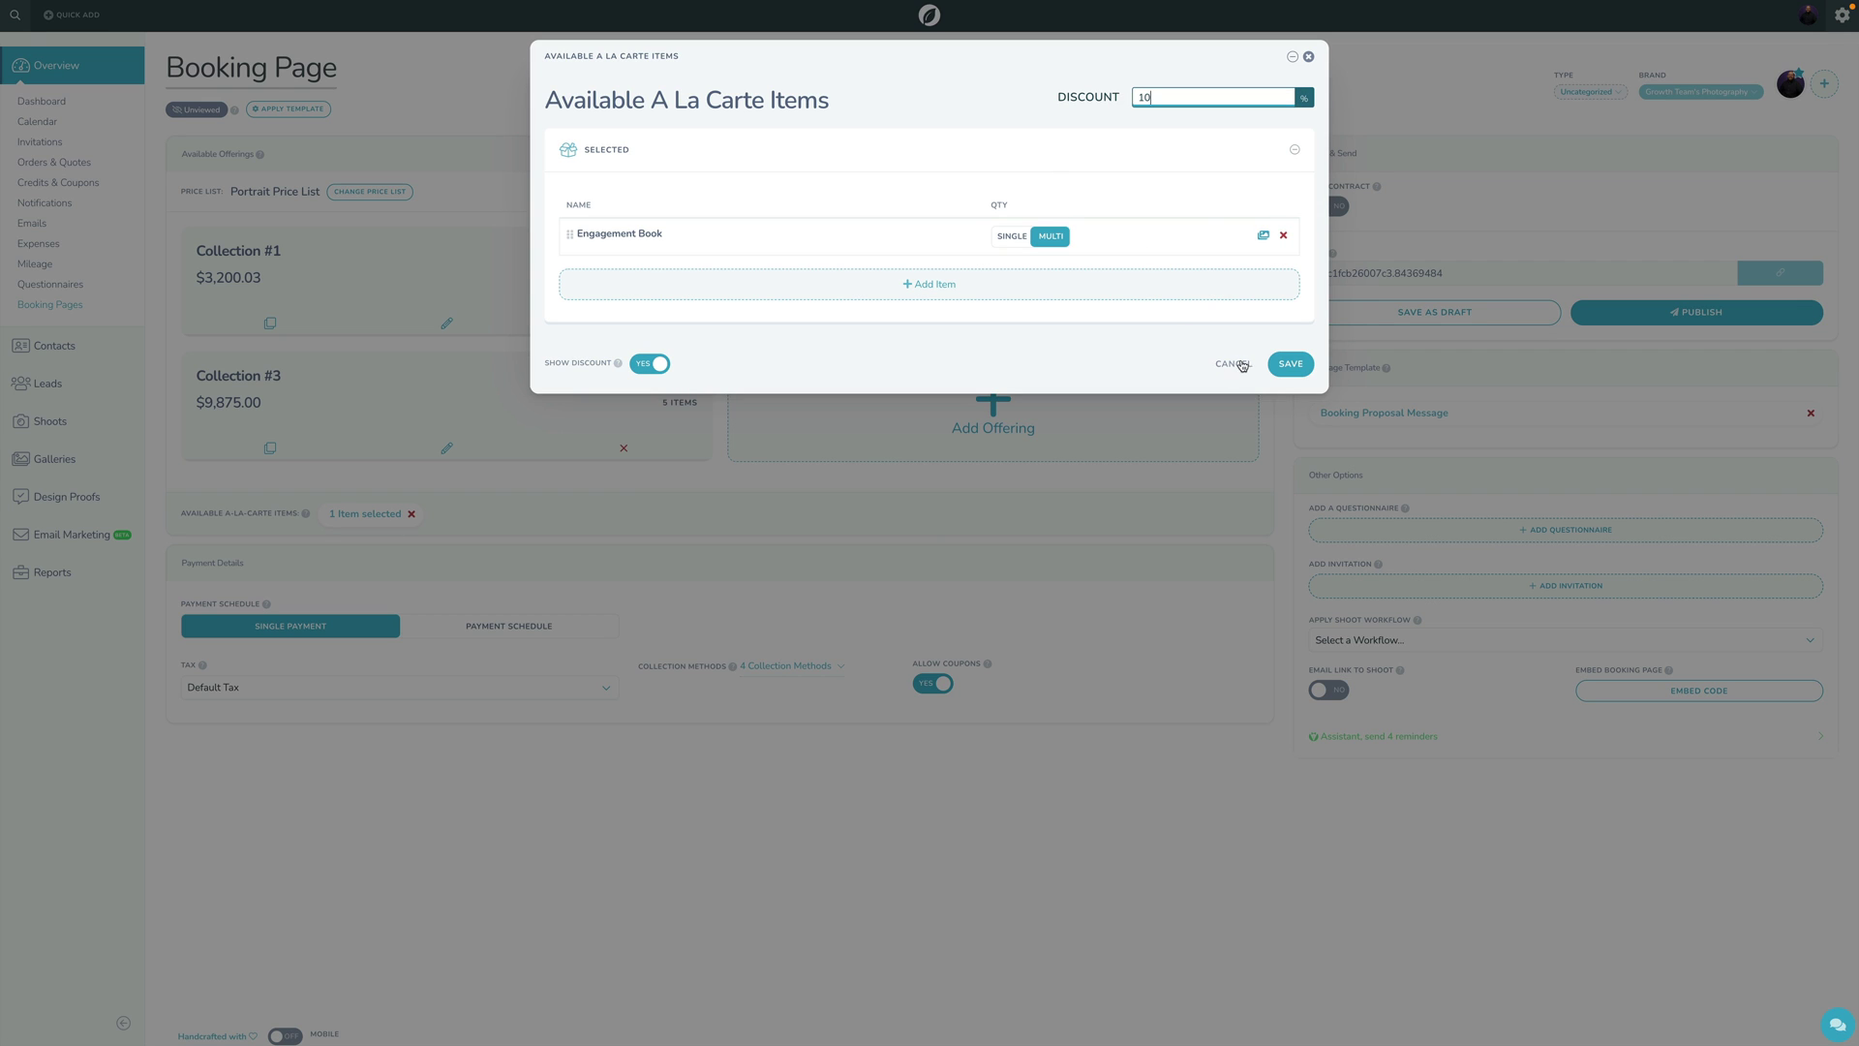
{"action": "left_click", "coordinate": [650, 363]}
{"action": "left_click", "coordinate": [649, 363]}
{"action": "left_click", "coordinate": [1290, 363]}
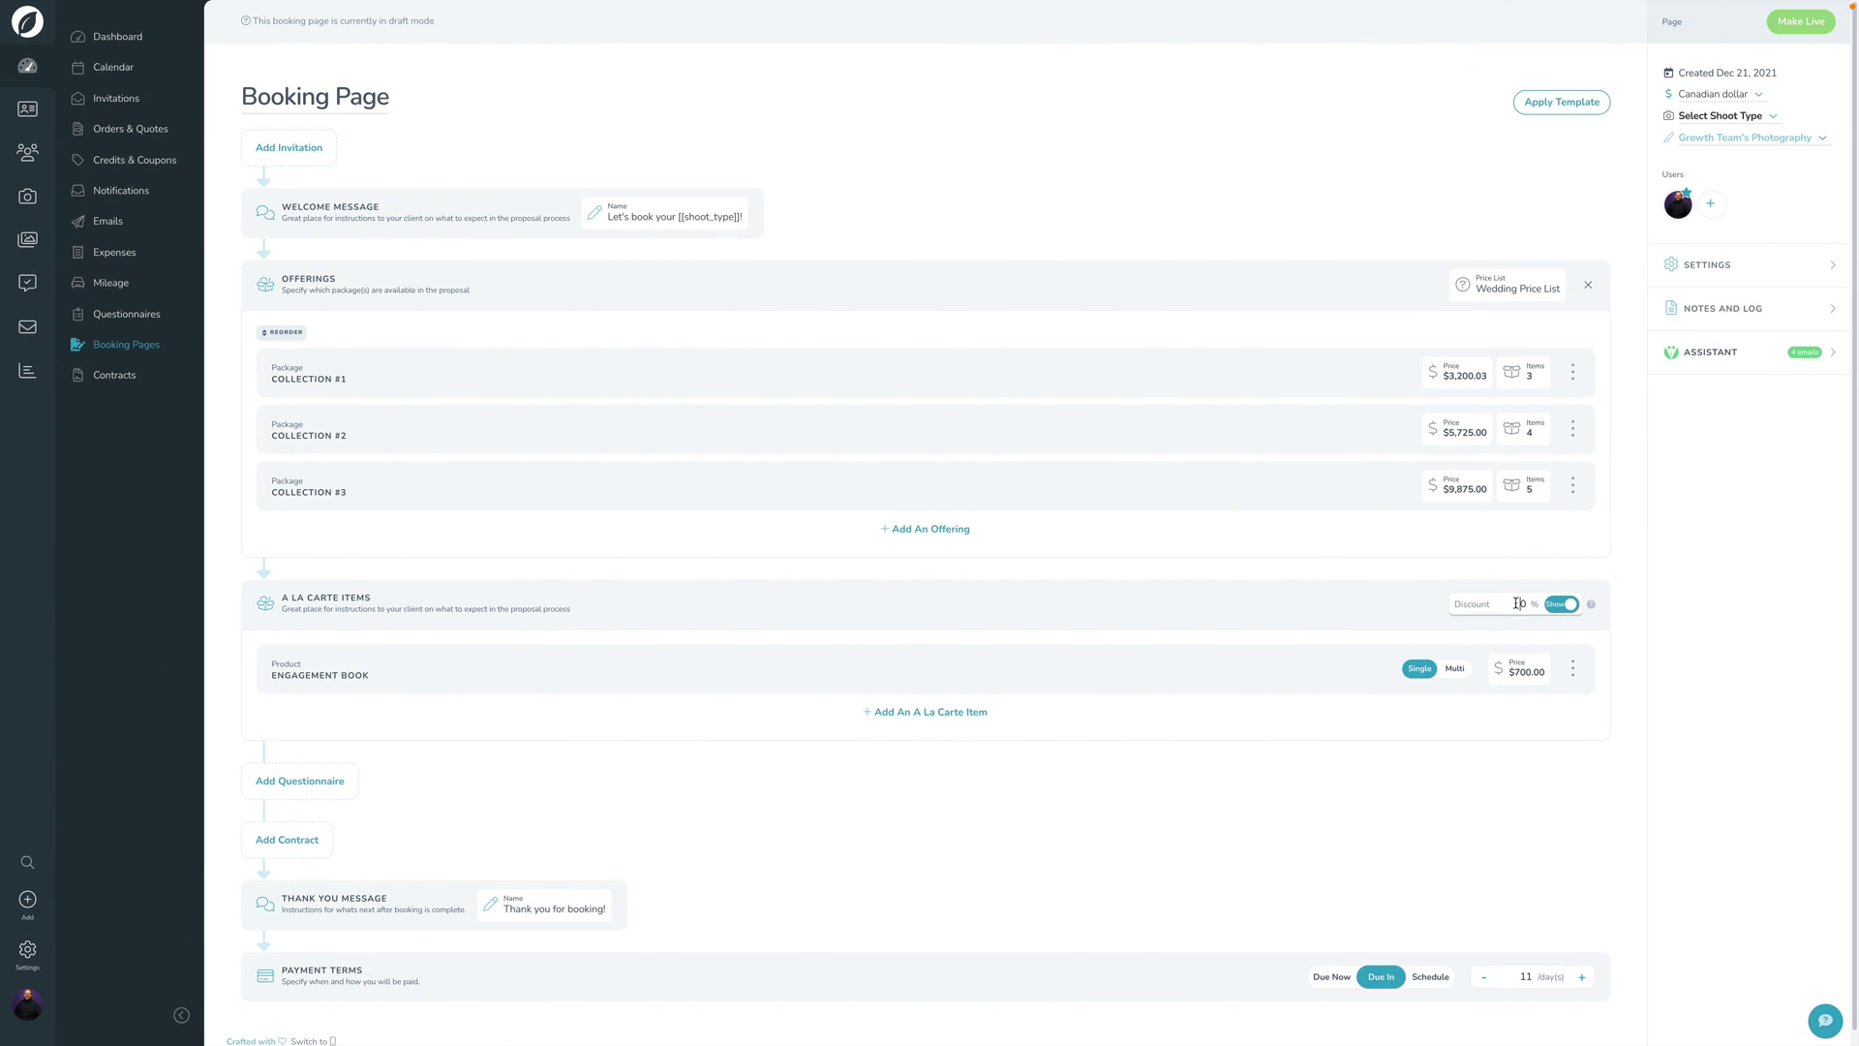
- Keep the 10% discount shown and move Collection #1 back above Collection #2
{"action": "left_click", "coordinate": [1561, 603]}
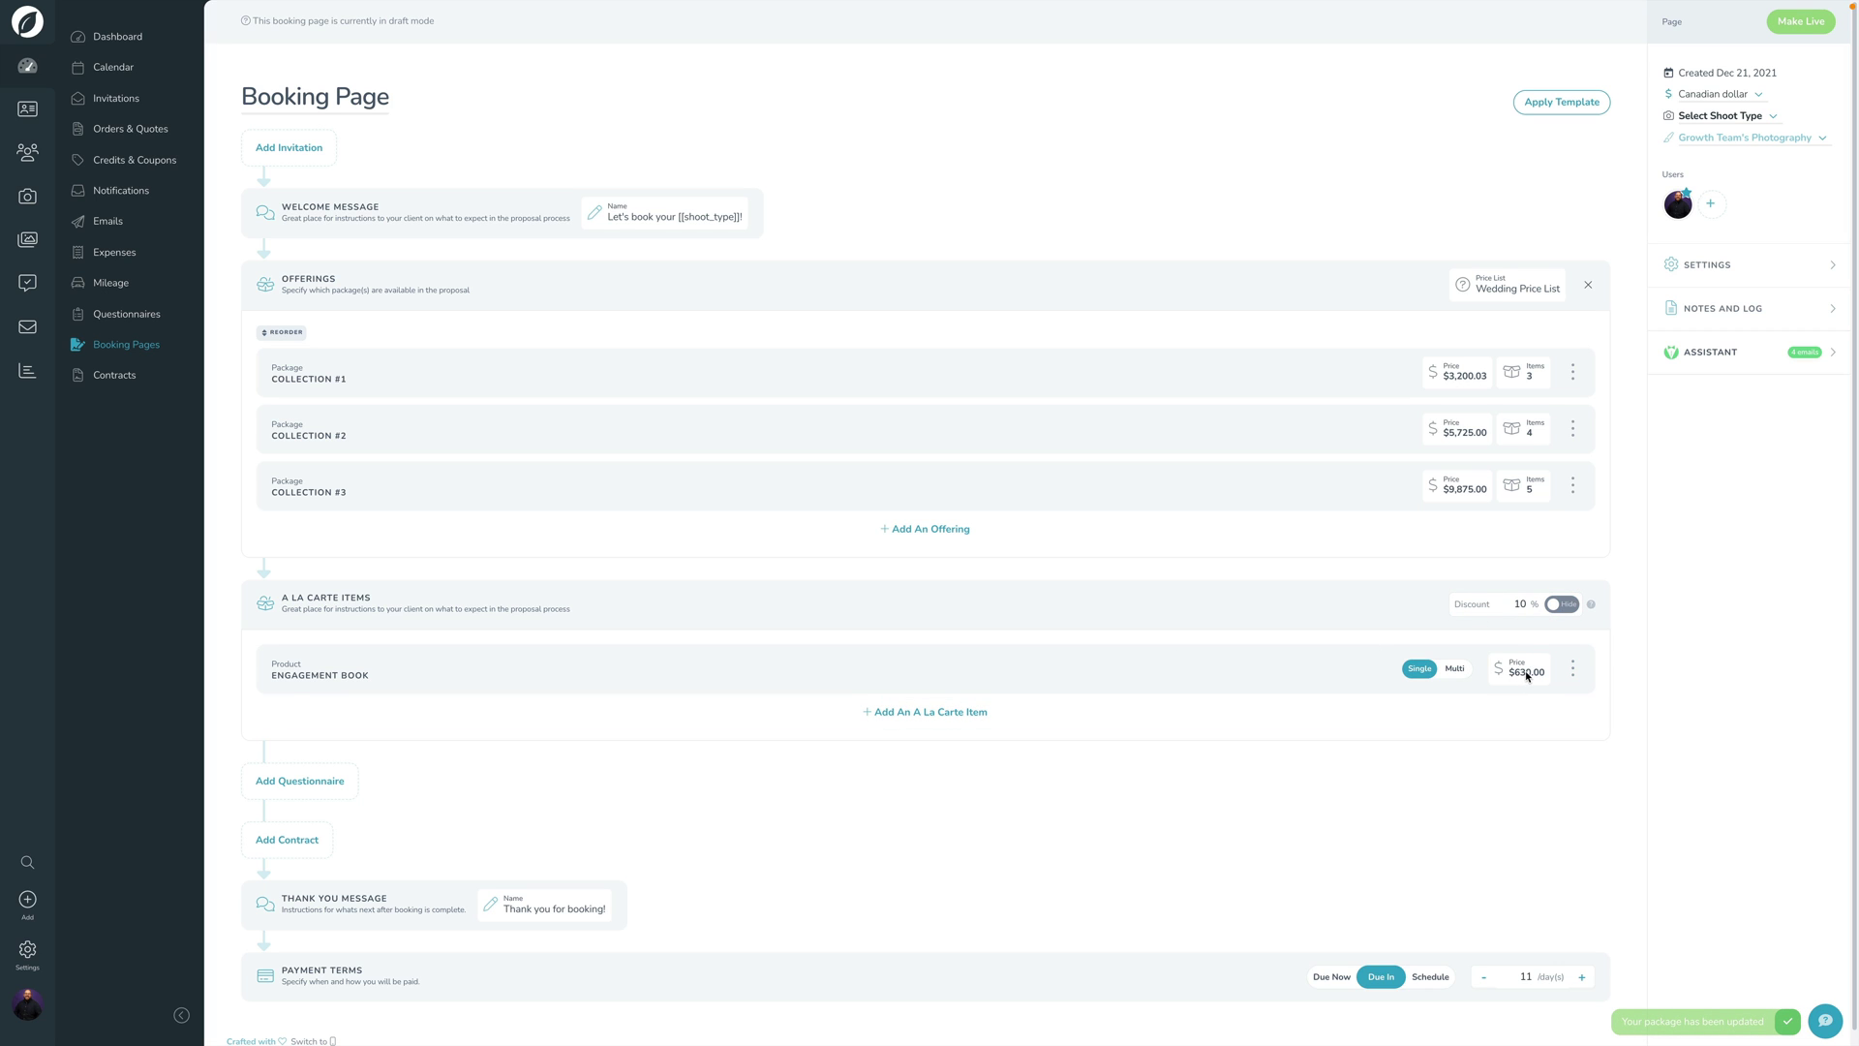
{"action": "left_click", "coordinate": [1560, 603]}
{"action": "double_click", "coordinate": [1520, 604]}
{"action": "left_click", "coordinate": [1693, 594]}
{"action": "left_click", "coordinate": [285, 333]}
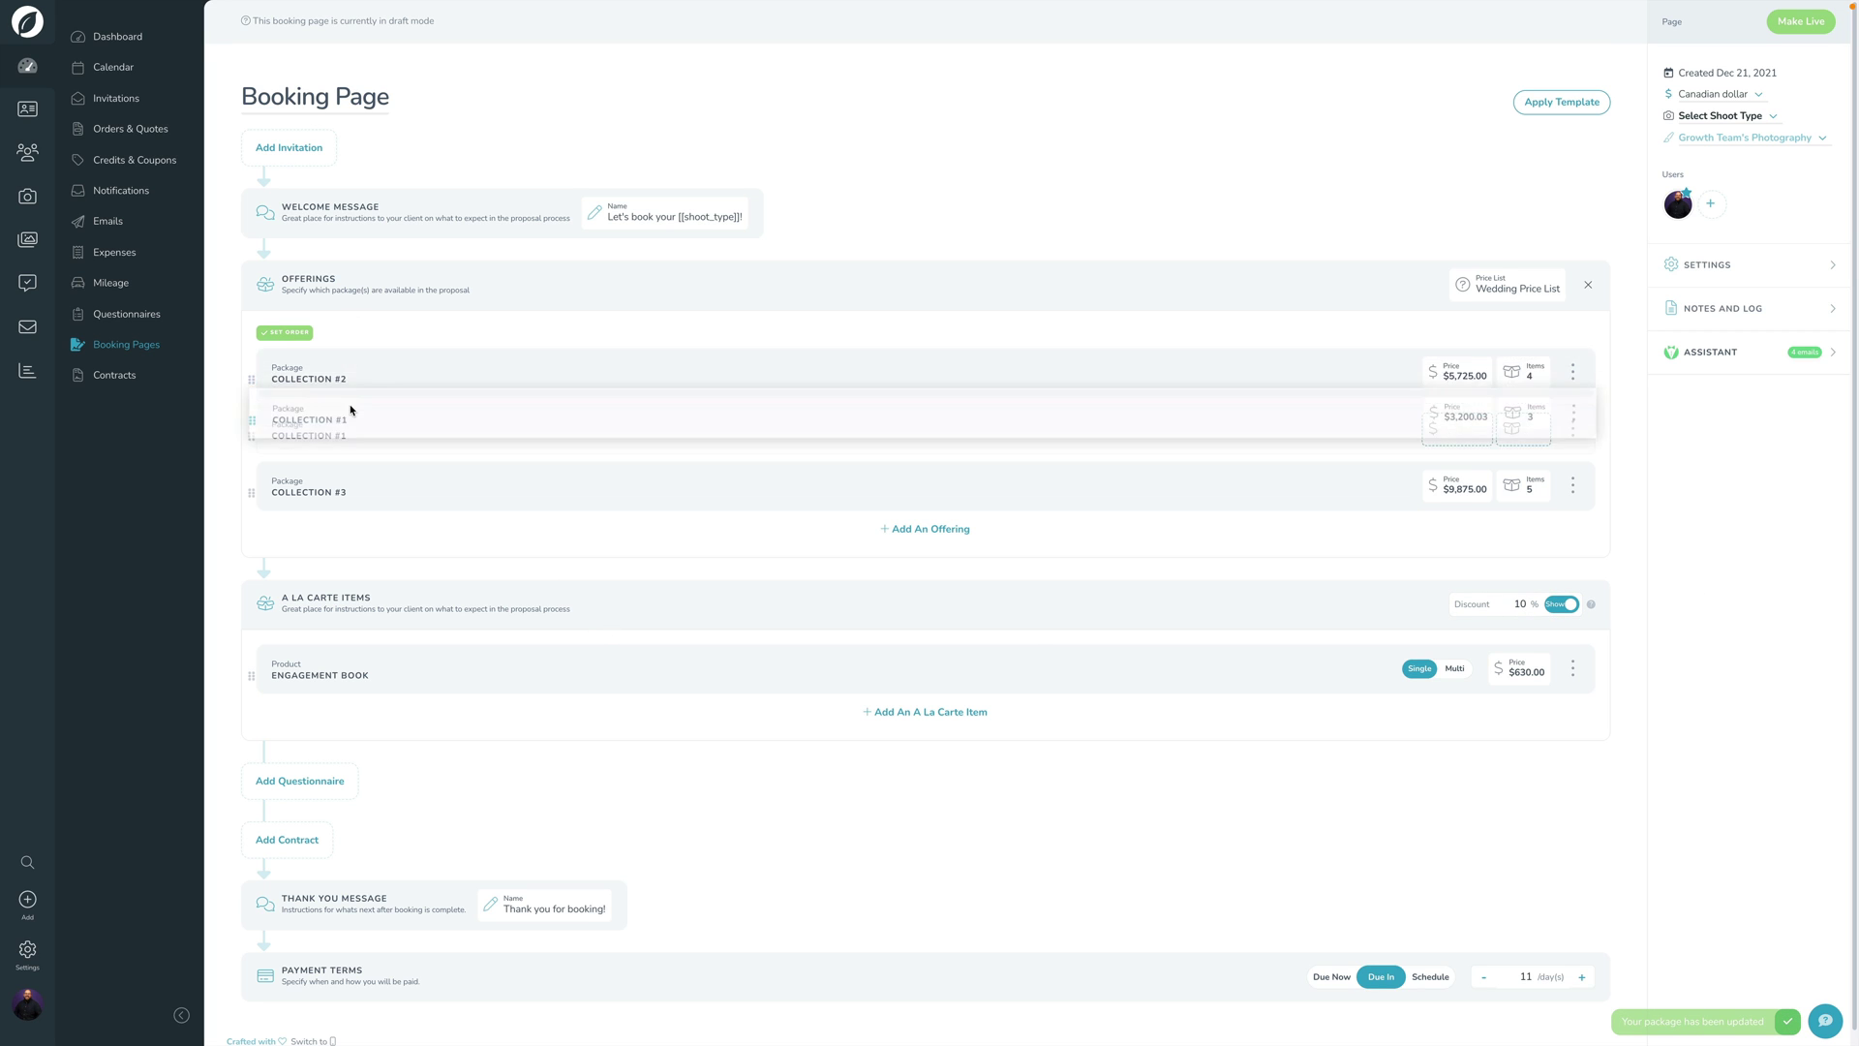
{"action": "left_click_drag", "start_coordinate": [350, 419], "coordinate": [349, 372]}
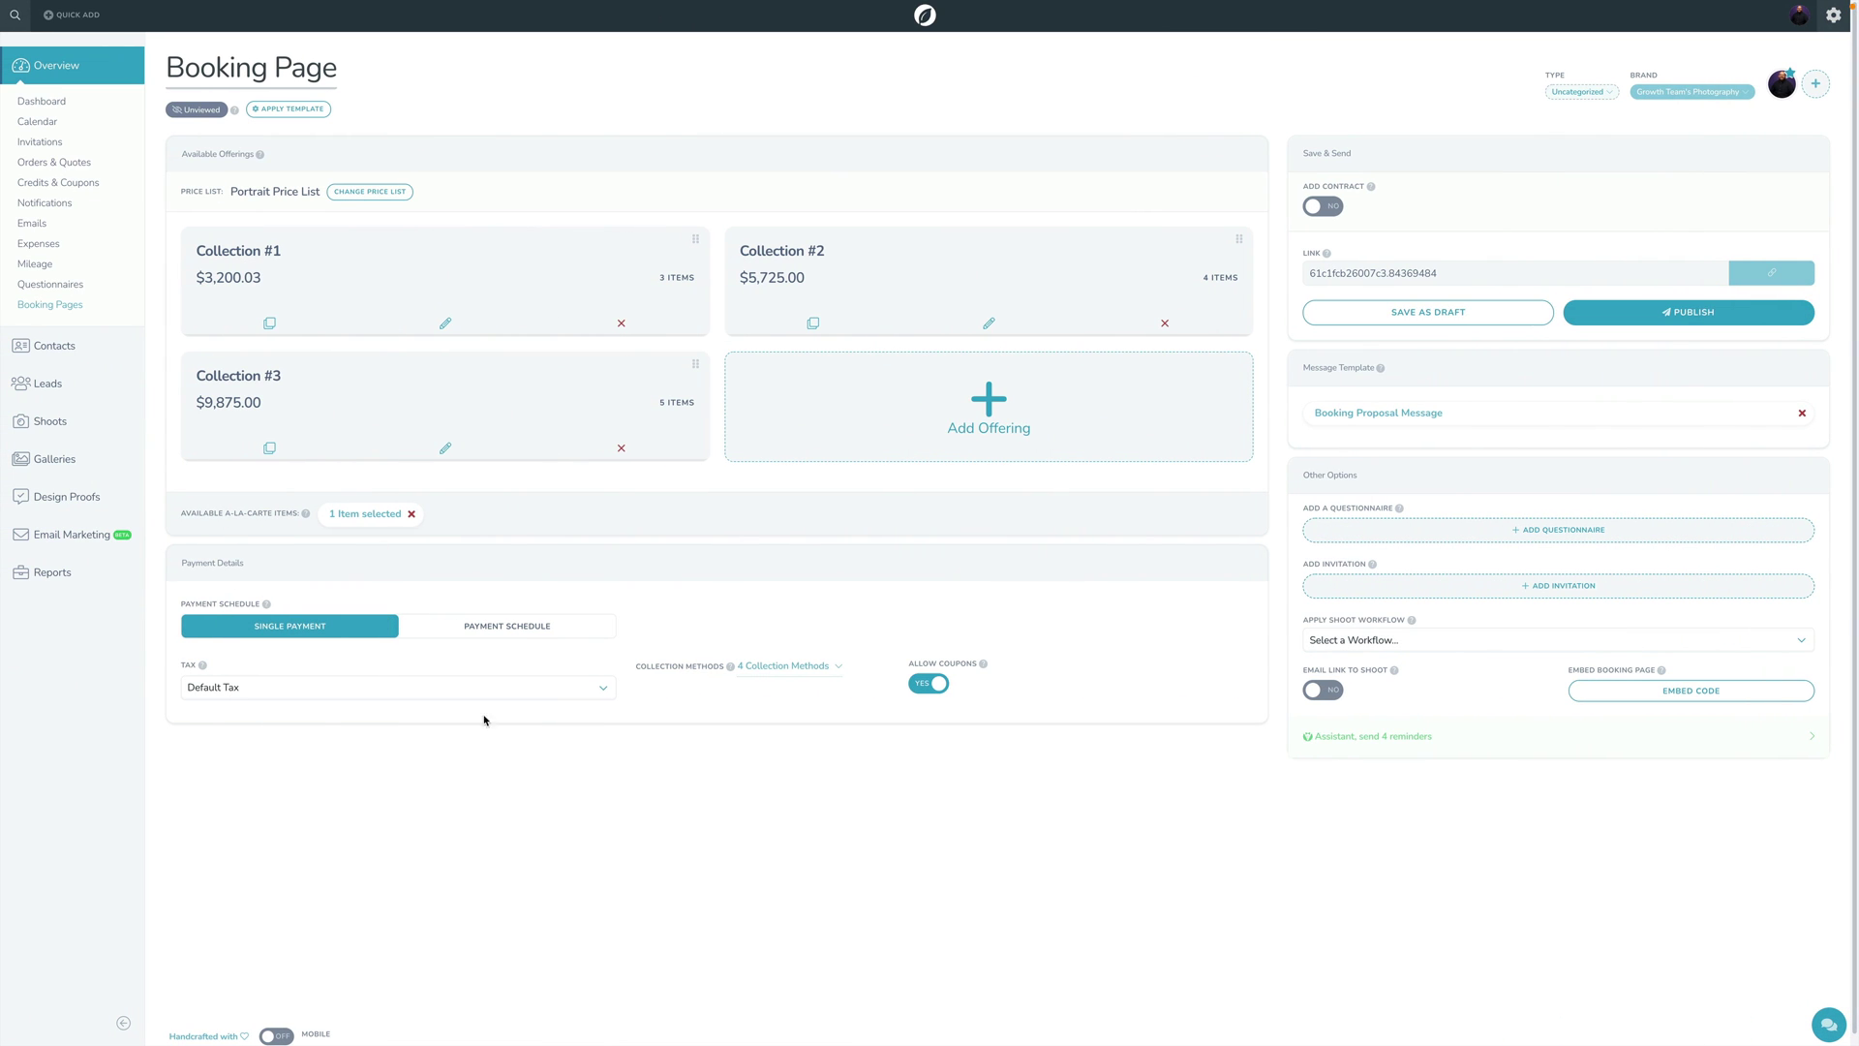
- Review payment schedule, collection methods, Default Tax and coupon settings, leaving them unchanged
{"action": "left_click", "coordinate": [528, 639]}
{"action": "left_click", "coordinate": [712, 627]}
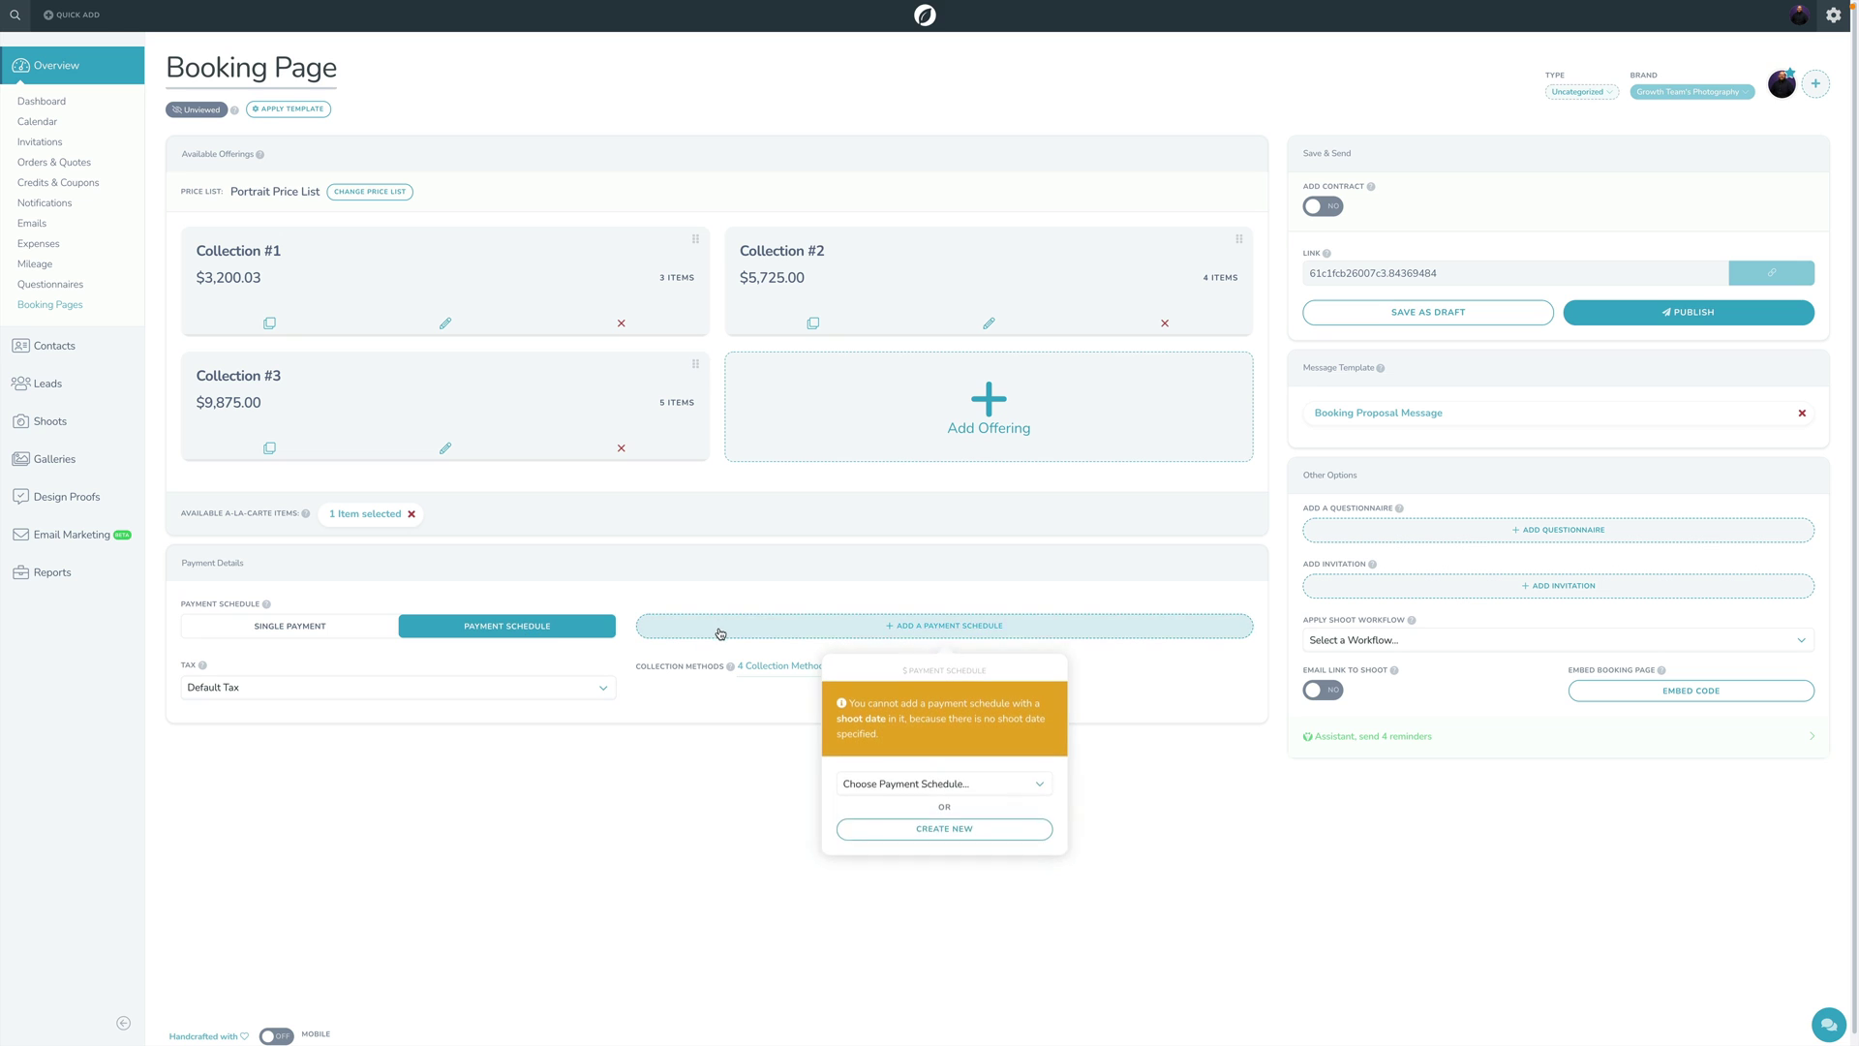
{"action": "left_click", "coordinate": [928, 784]}
{"action": "left_click", "coordinate": [610, 808]}
{"action": "left_click", "coordinate": [286, 706]}
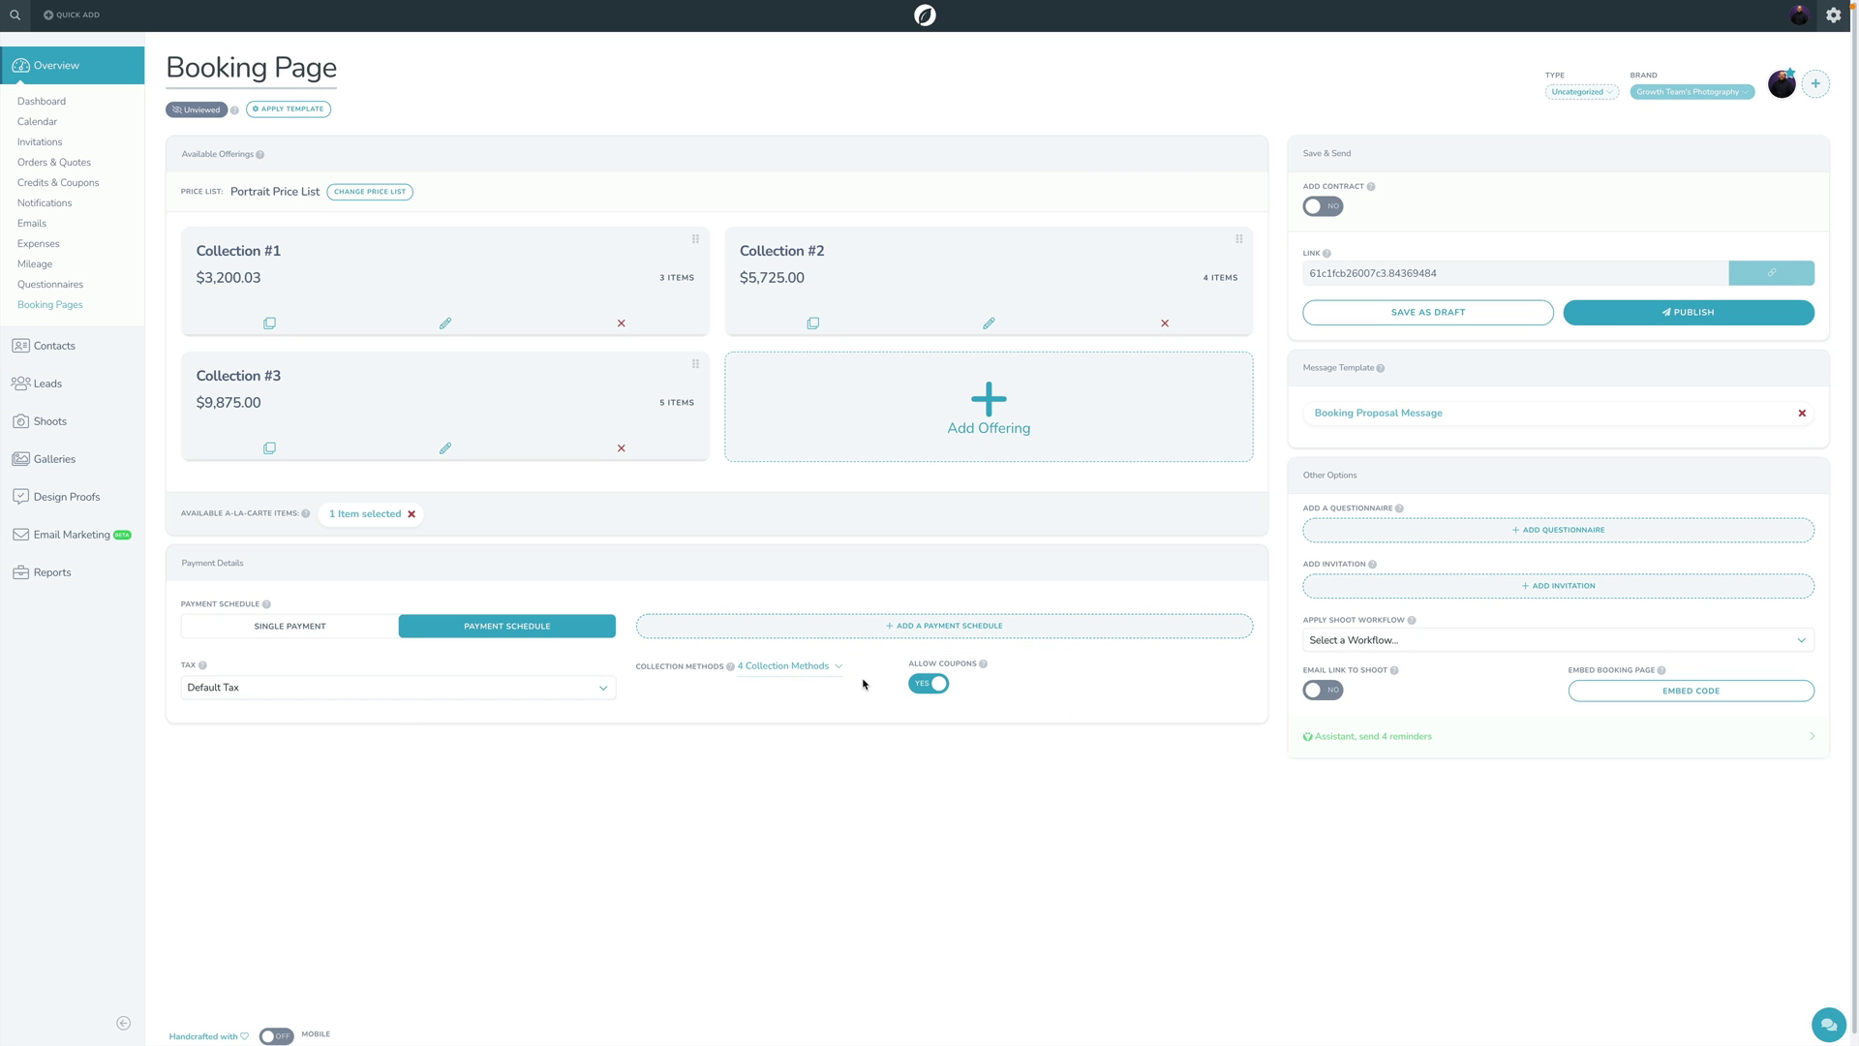
{"action": "left_click", "coordinate": [782, 666]}
{"action": "left_click", "coordinate": [501, 818]}
{"action": "left_click", "coordinate": [322, 702]}
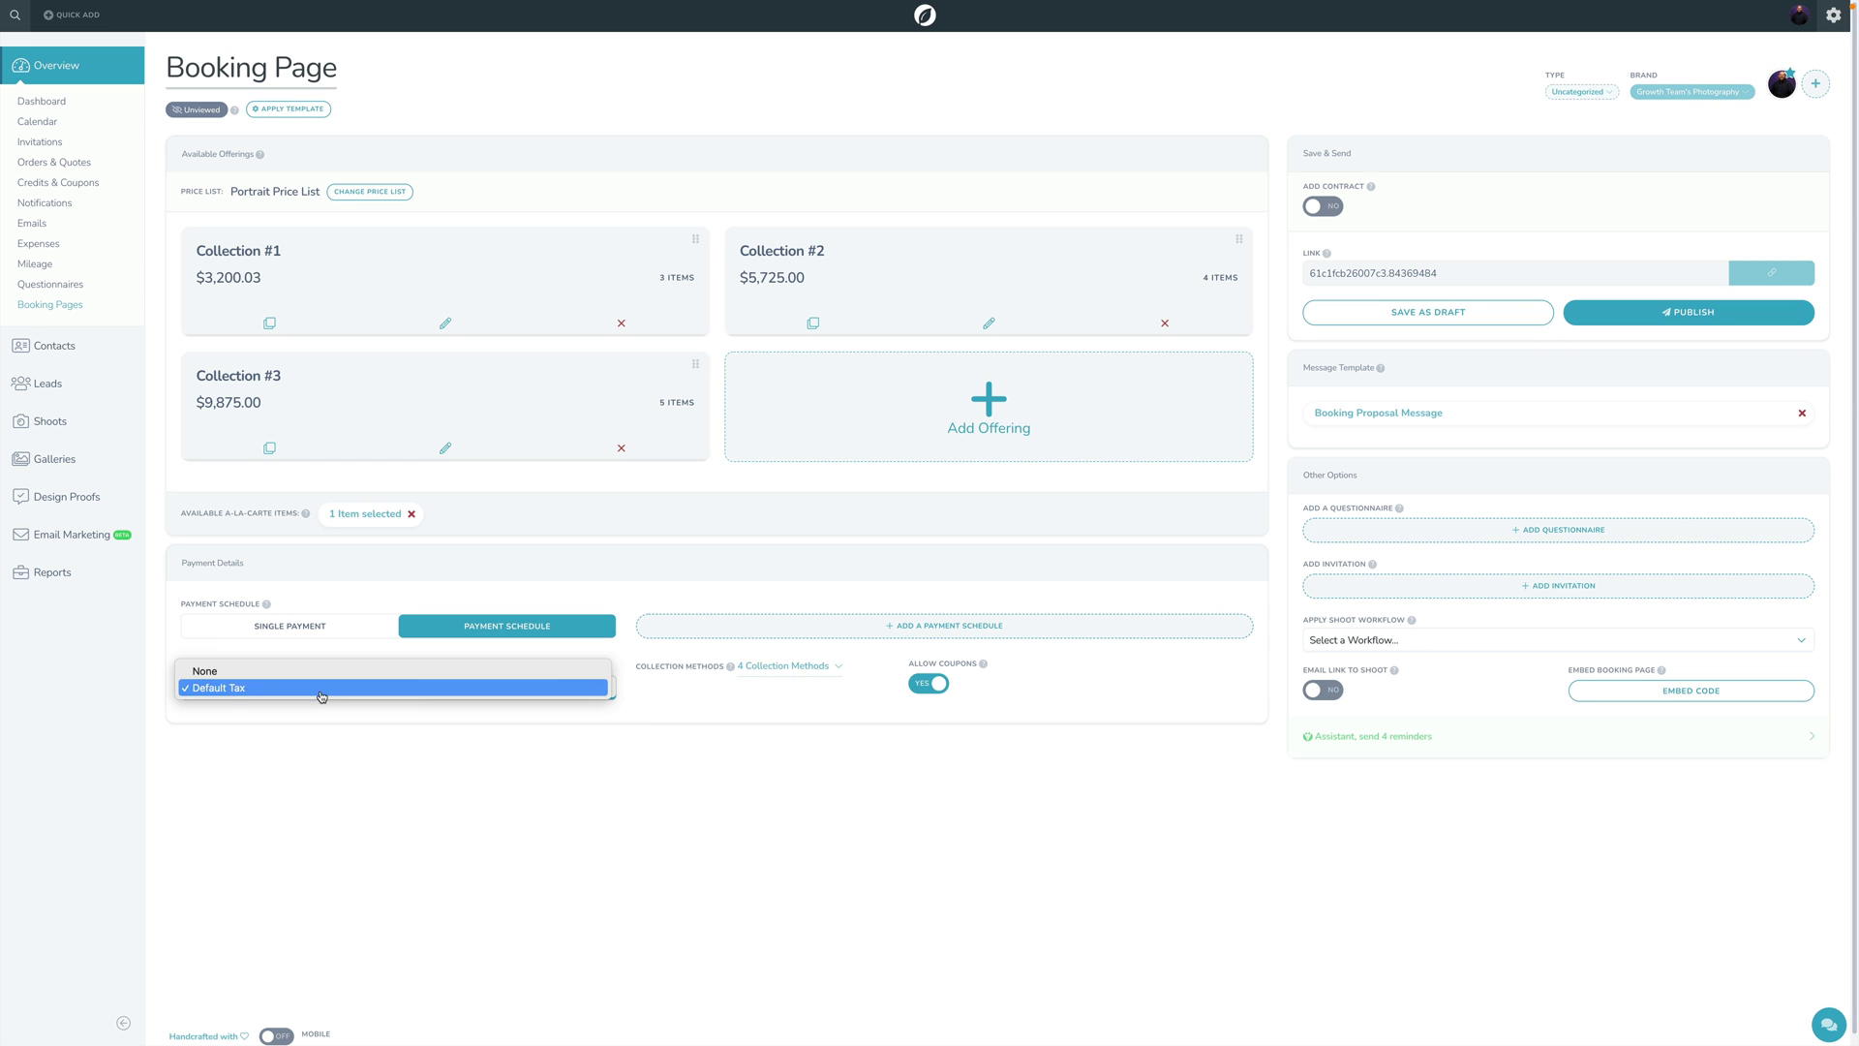
{"action": "left_click", "coordinate": [353, 810]}
{"action": "left_click", "coordinate": [932, 684]}
{"action": "left_click", "coordinate": [931, 685]}
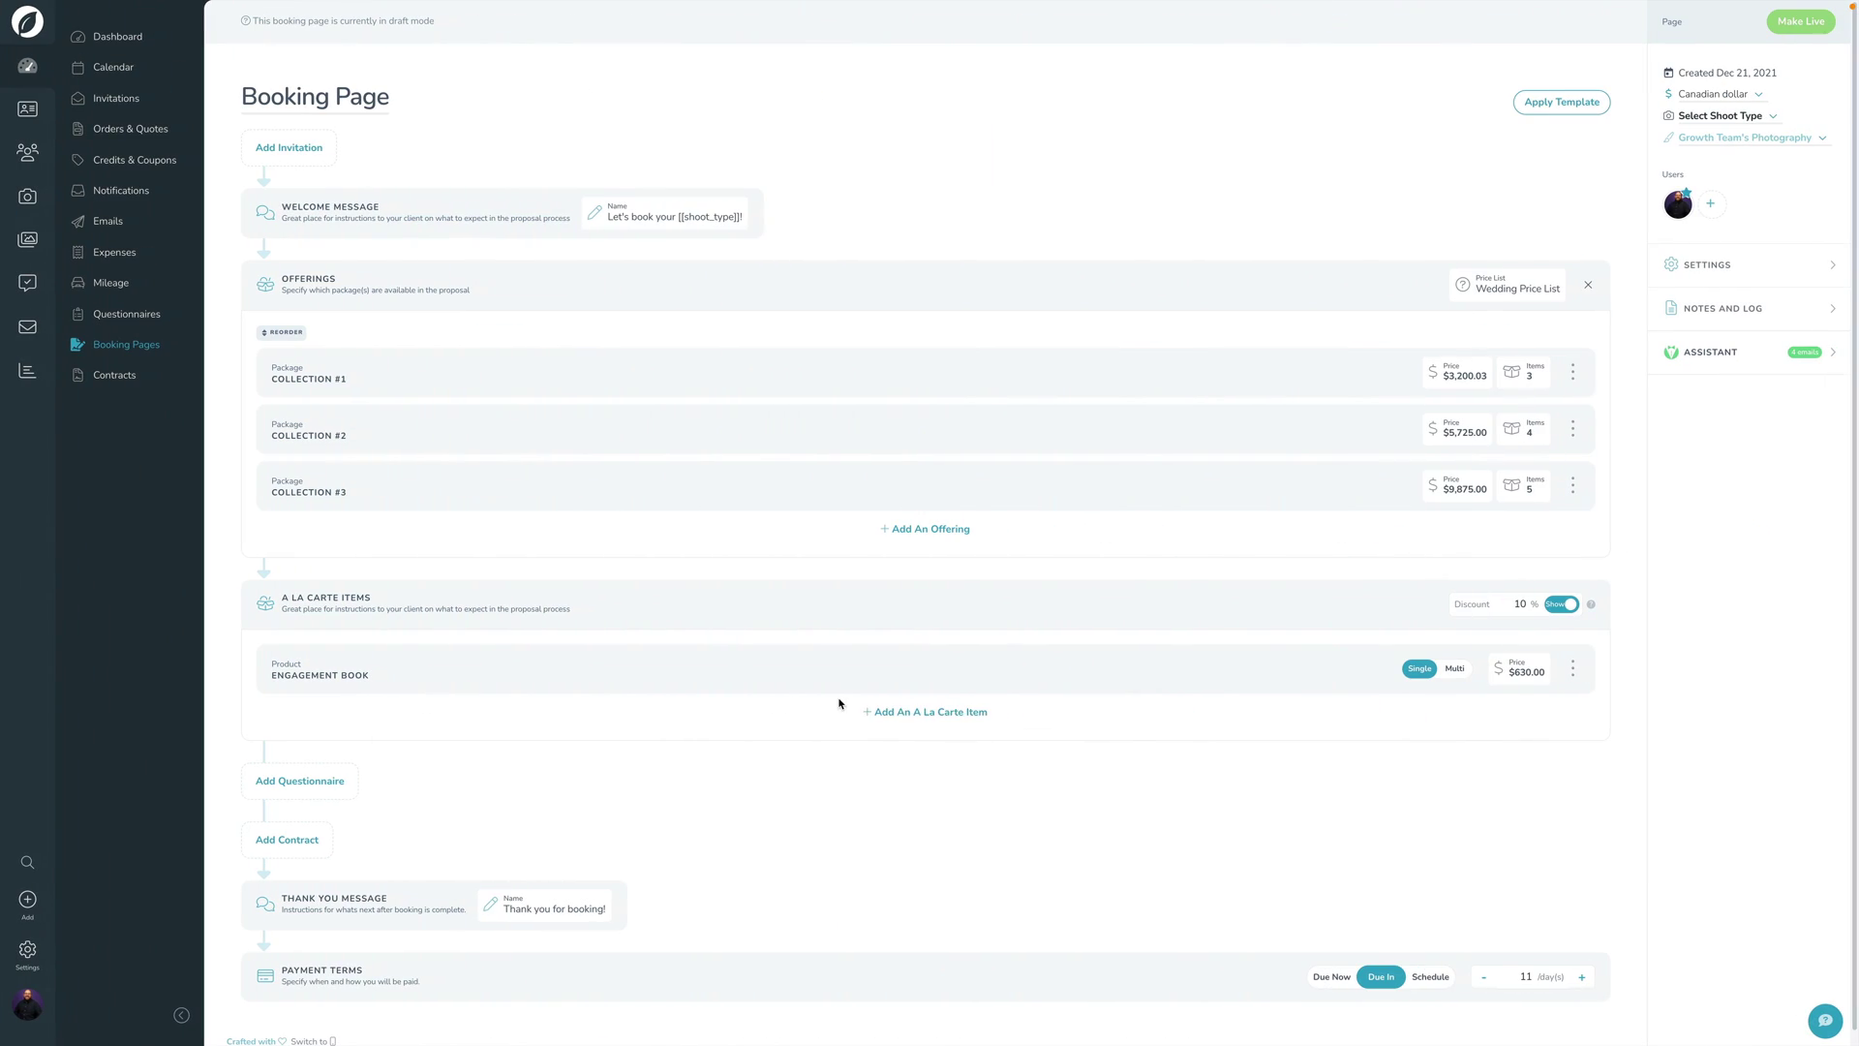
{"action": "scroll", "coordinate": [551, 787], "scroll_direction": "down", "scroll_amount": 1}
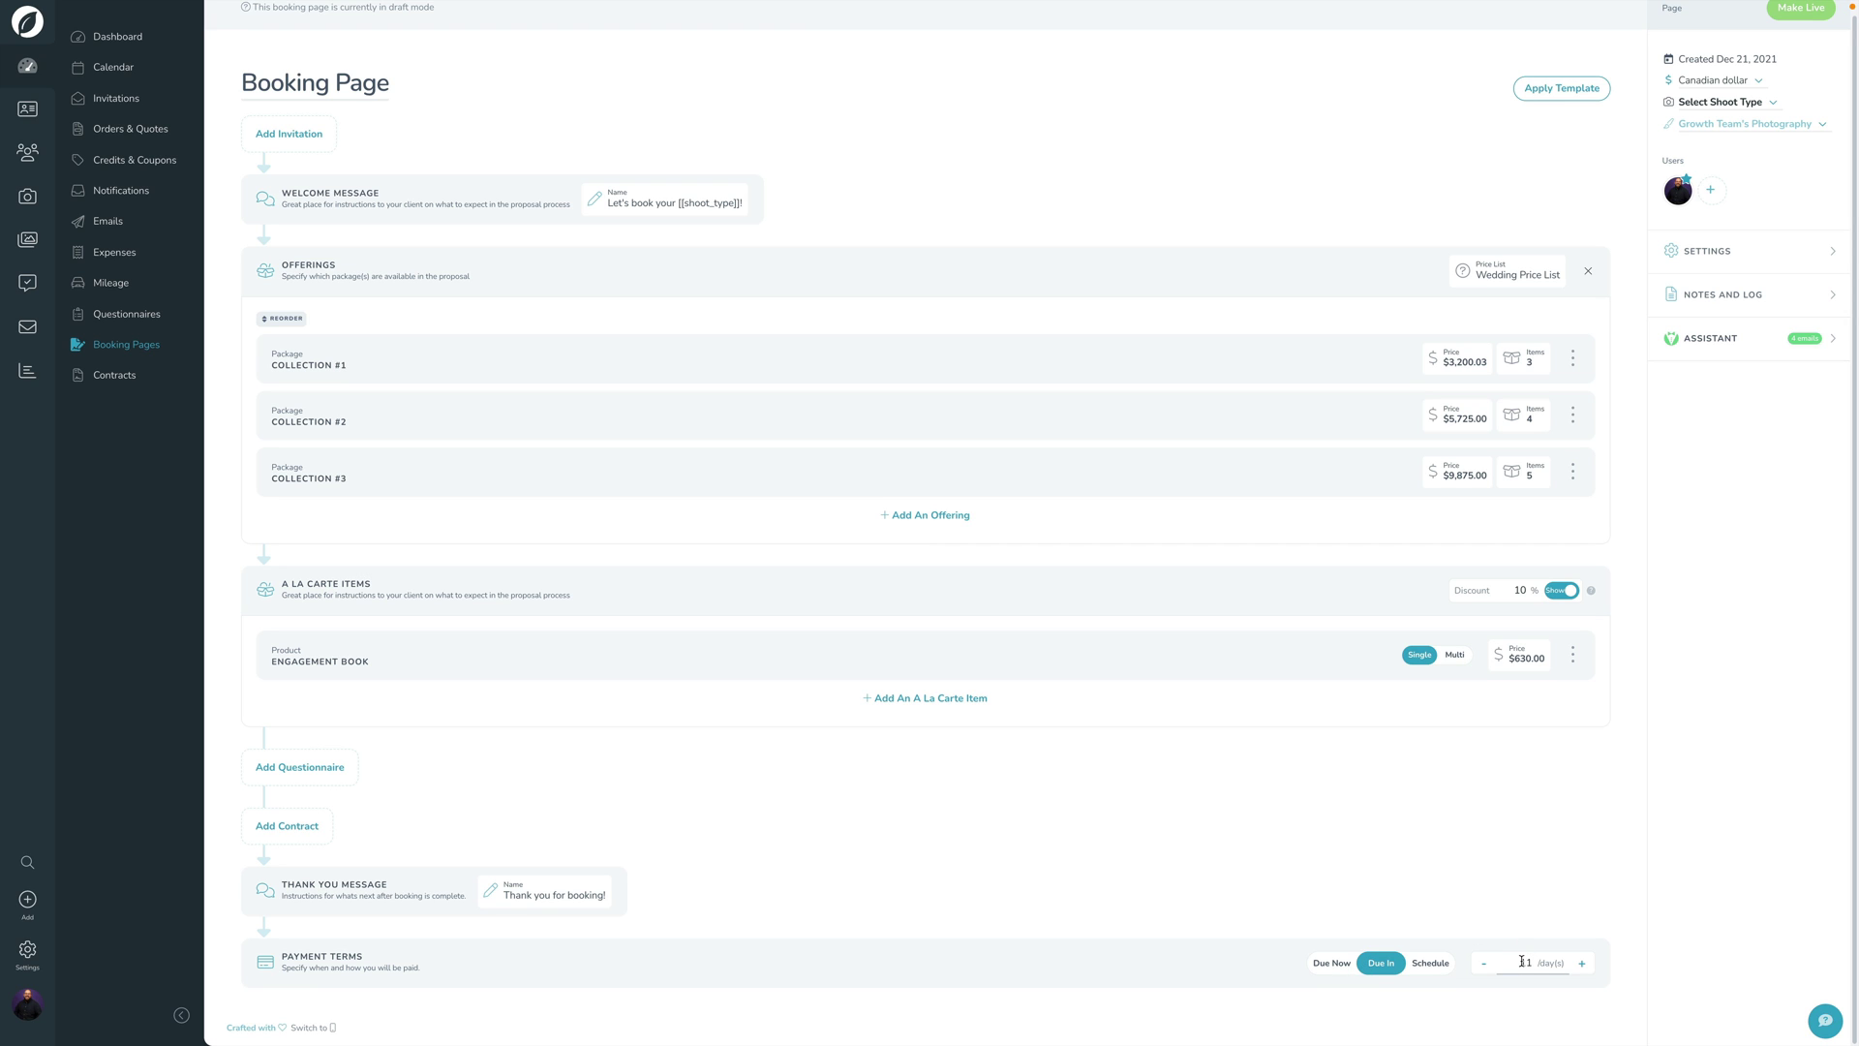
- Switch payment terms from due-immediately to the Open-Ended Payment schedule
{"action": "left_click", "coordinate": [1331, 963]}
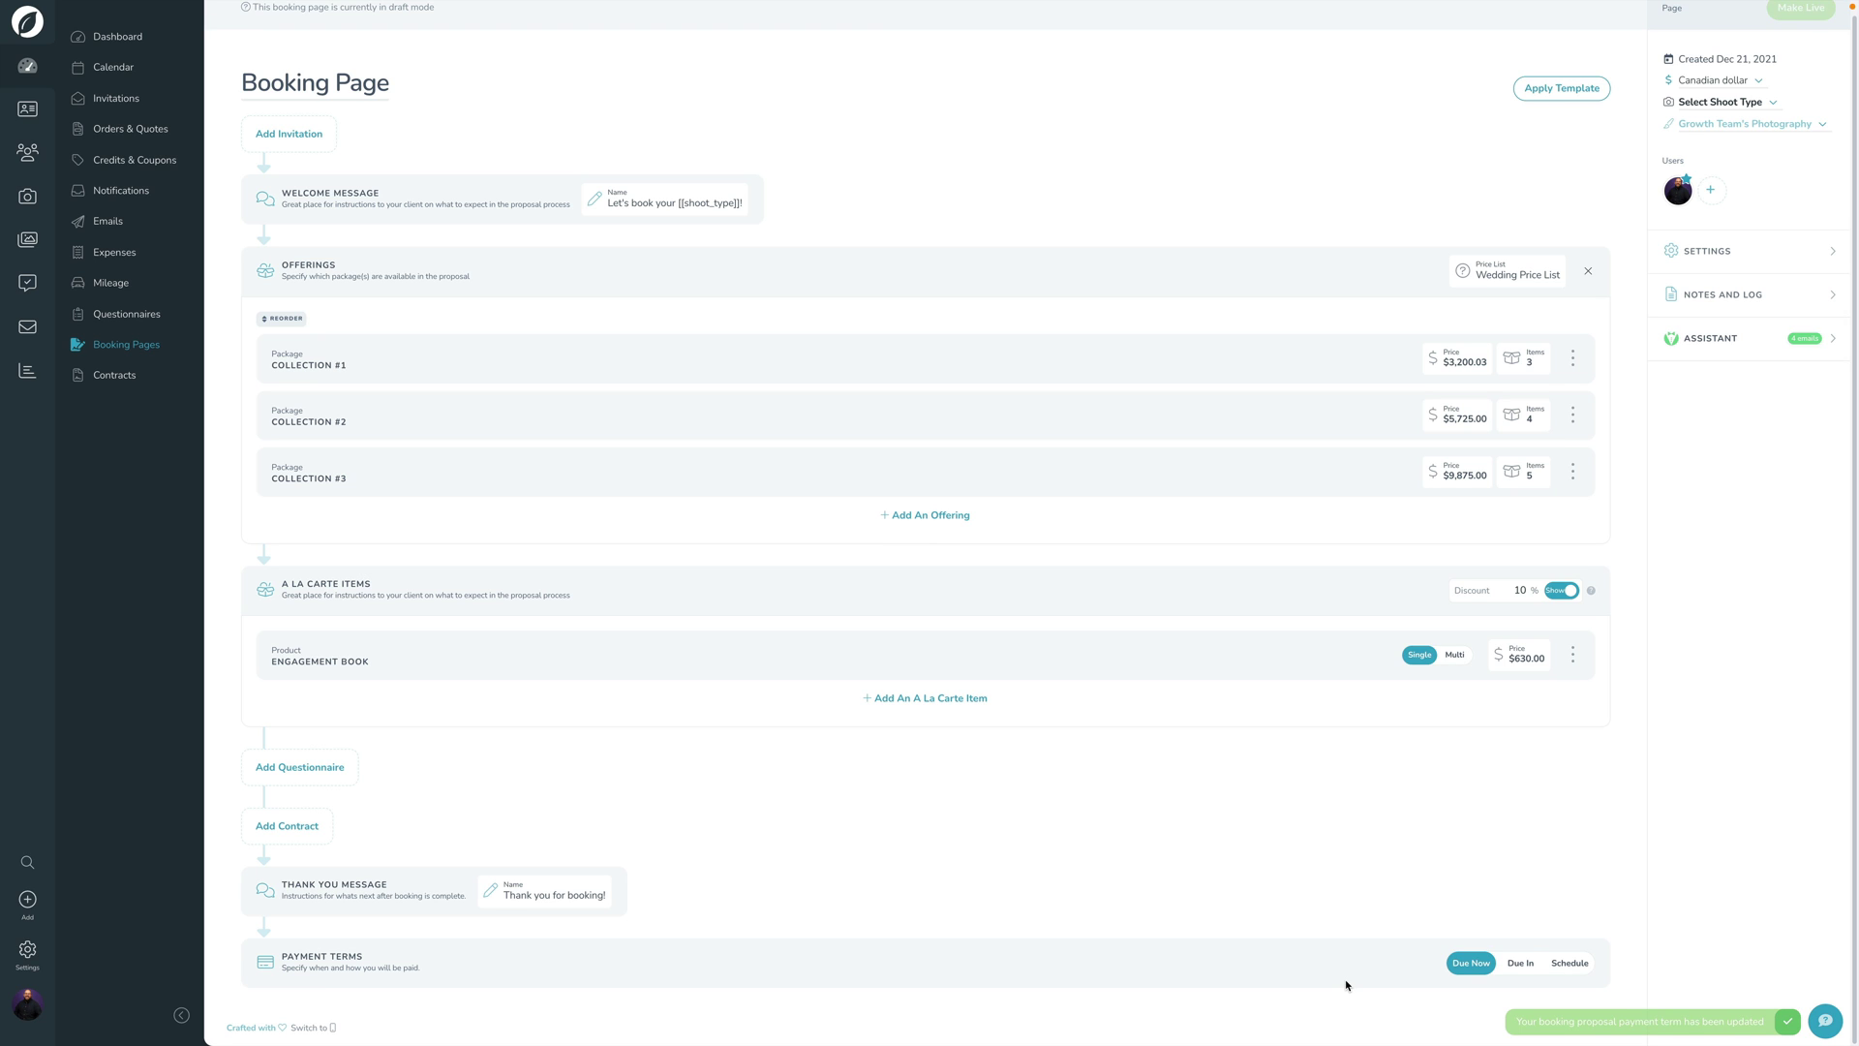
{"action": "left_click", "coordinate": [1569, 963]}
{"action": "left_click", "coordinate": [1515, 962]}
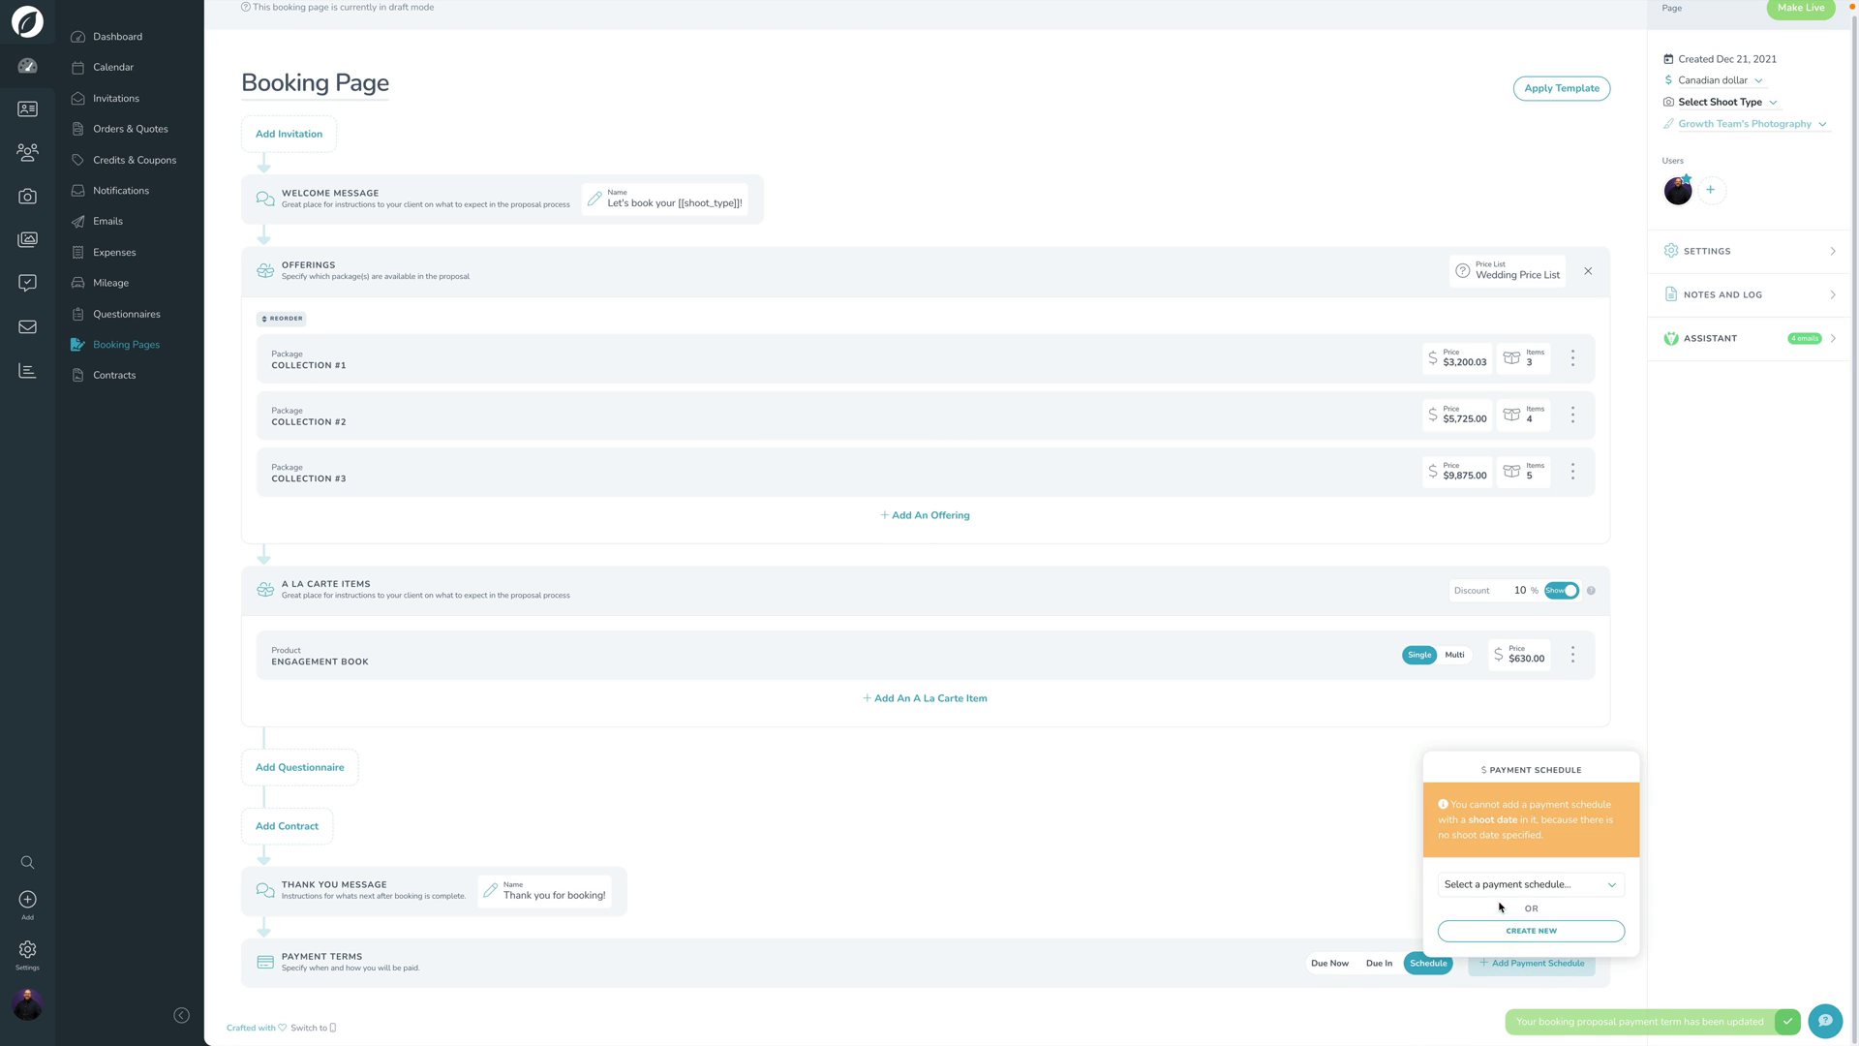
{"action": "left_click", "coordinate": [1495, 885]}
{"action": "left_click", "coordinate": [1303, 880]}
{"action": "left_click", "coordinate": [1570, 892]}
{"action": "left_click", "coordinate": [1505, 951]}
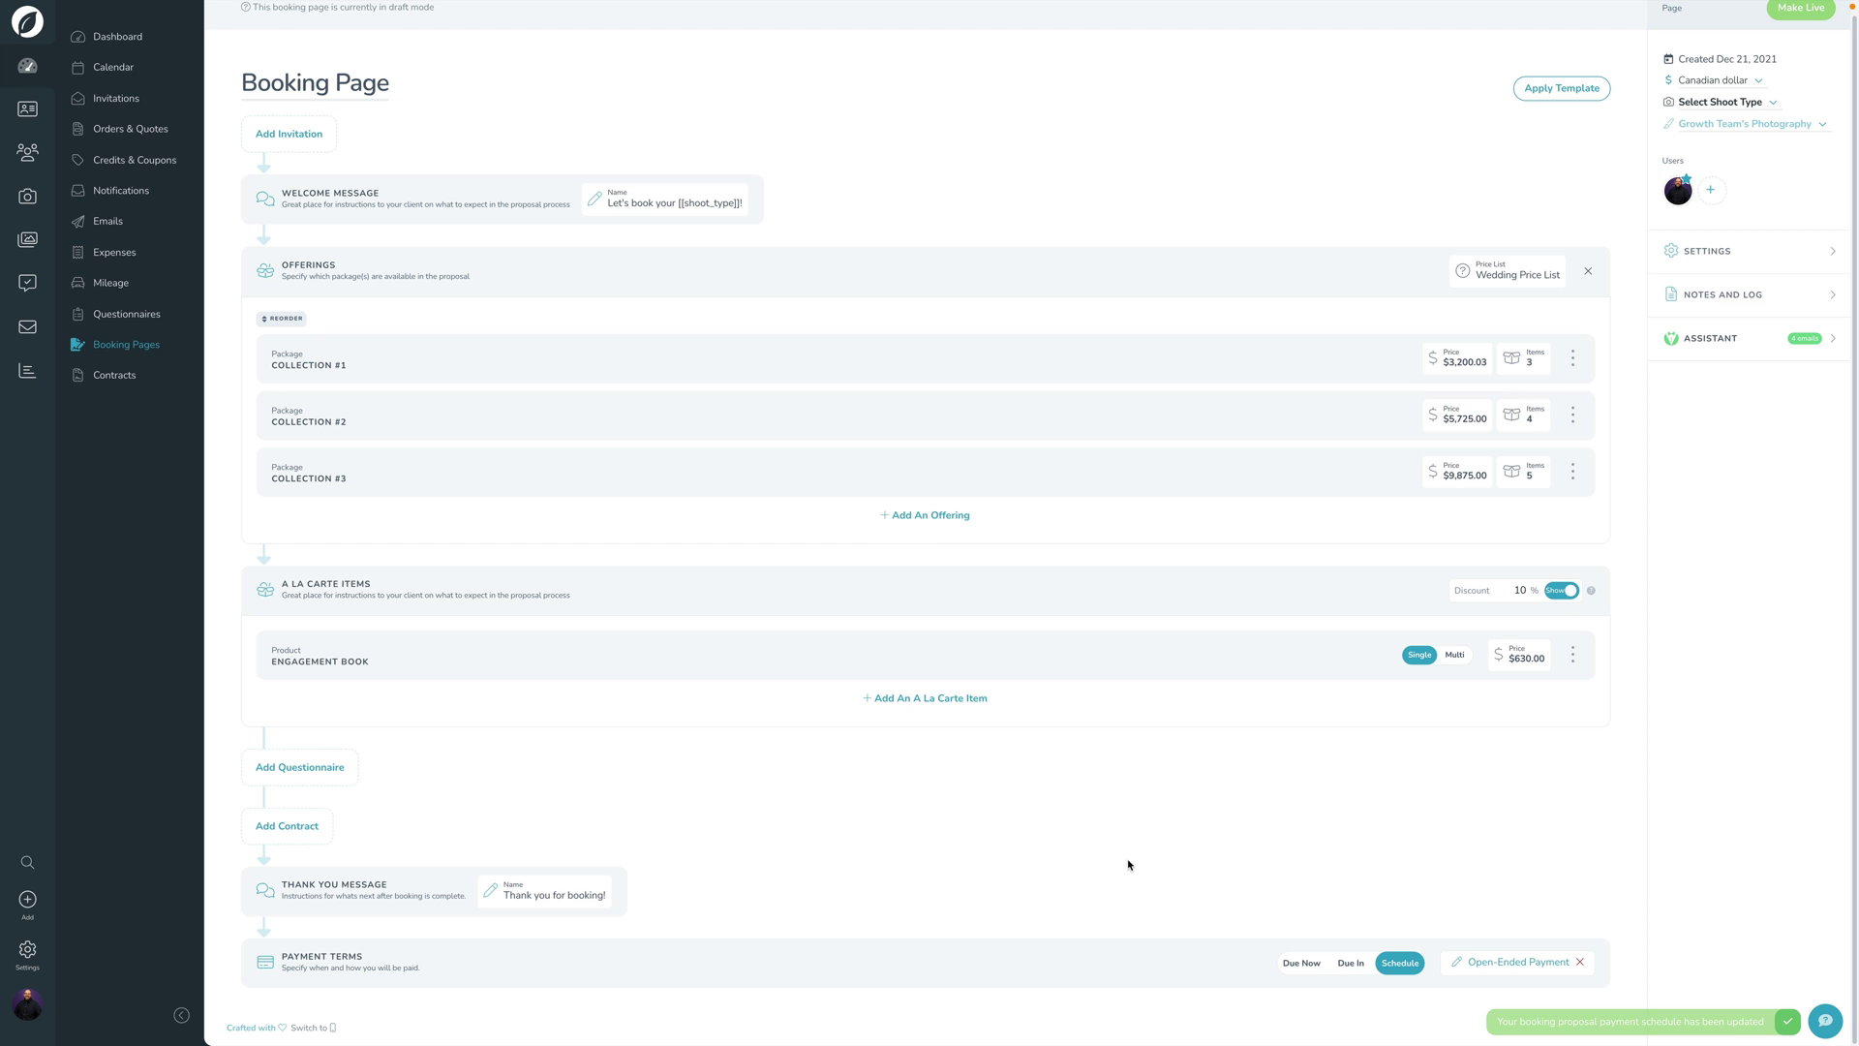
{"action": "scroll", "coordinate": [1114, 860], "scroll_direction": "up", "scroll_amount": 1}
- Switch off Allow coupons in the booking page Settings panel
{"action": "left_click", "coordinate": [1720, 263]}
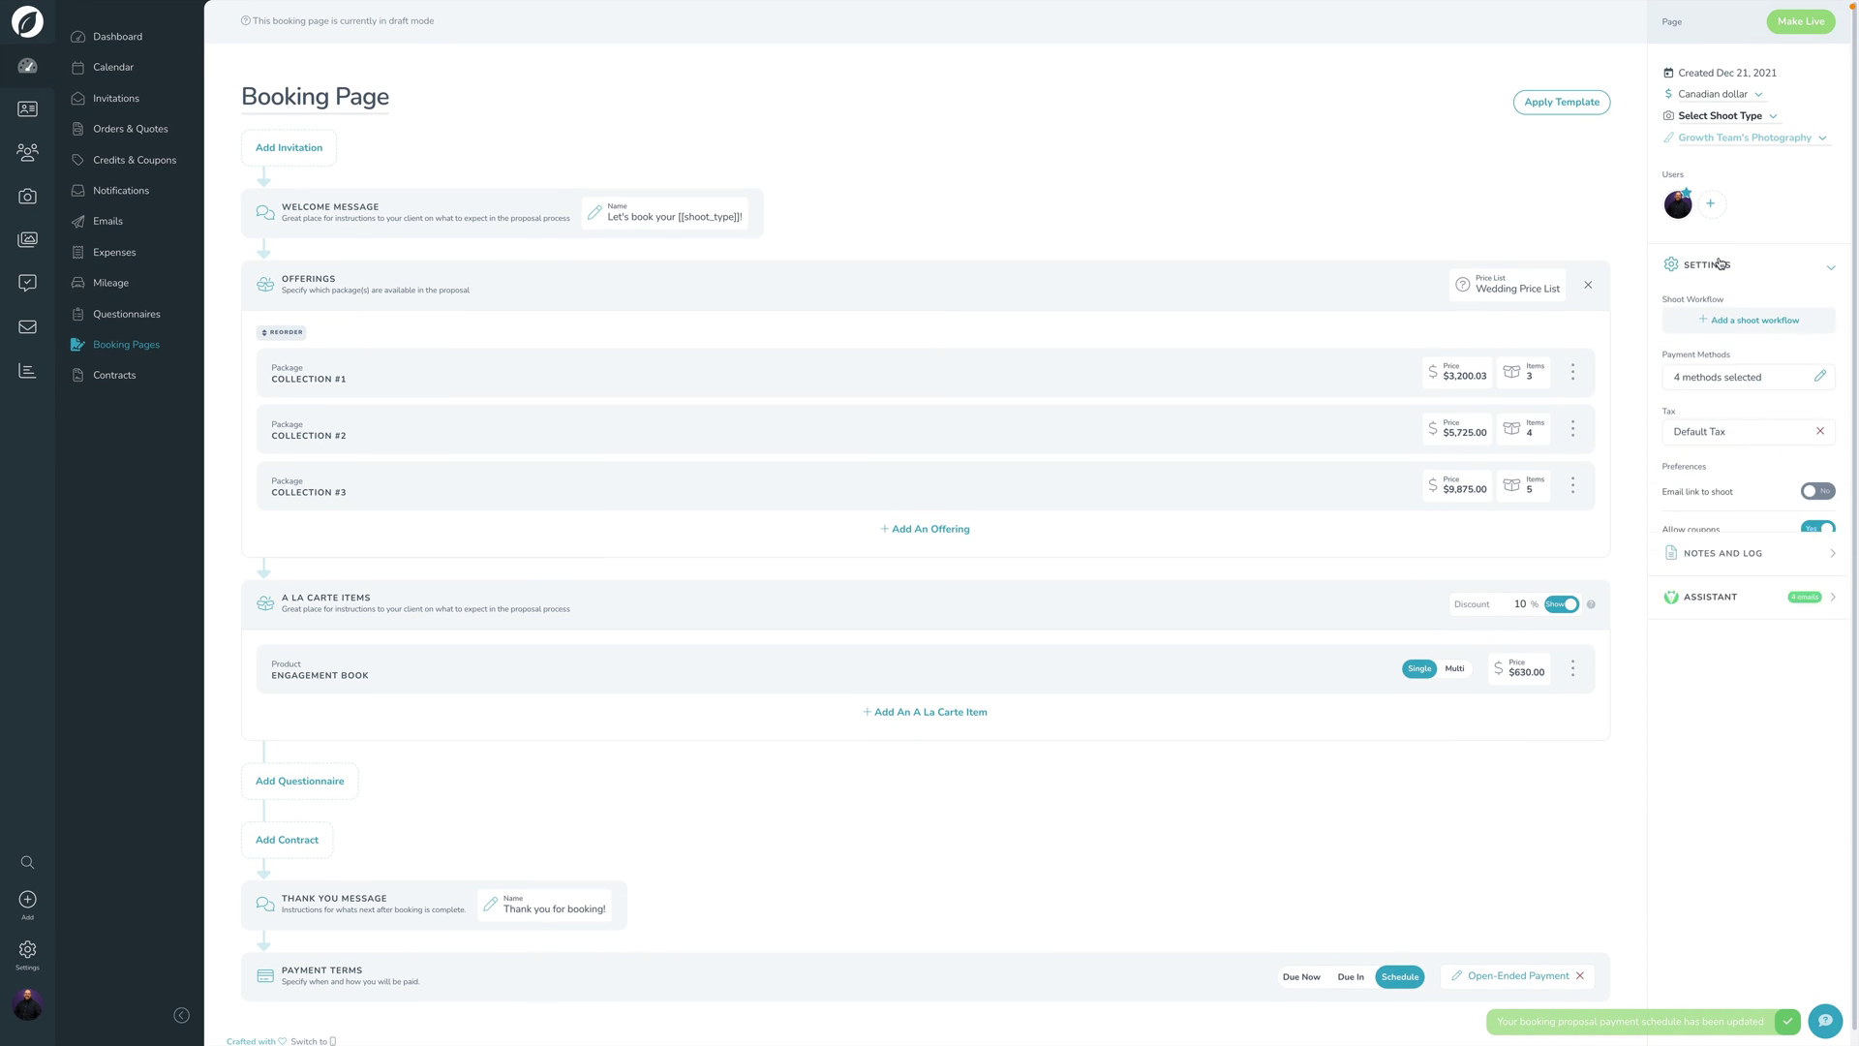
{"action": "left_click", "coordinate": [1822, 378]}
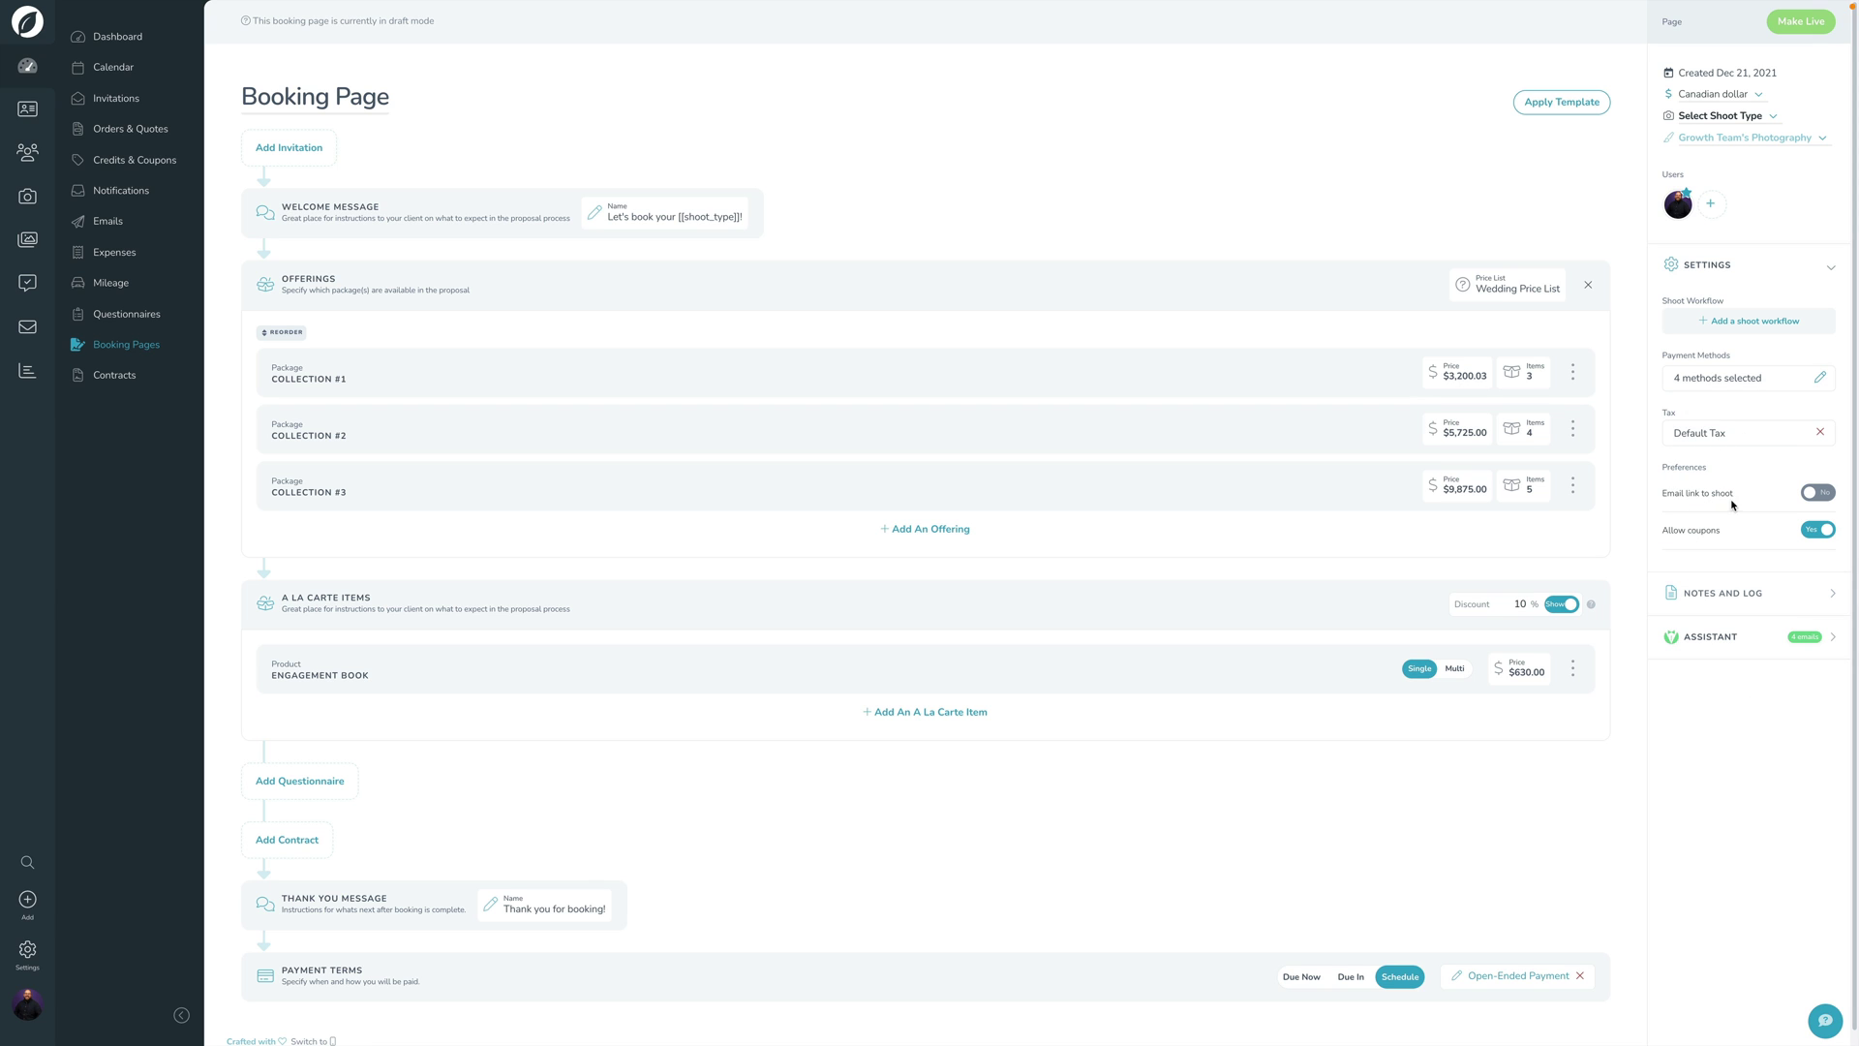
{"action": "left_click", "coordinate": [1819, 531]}
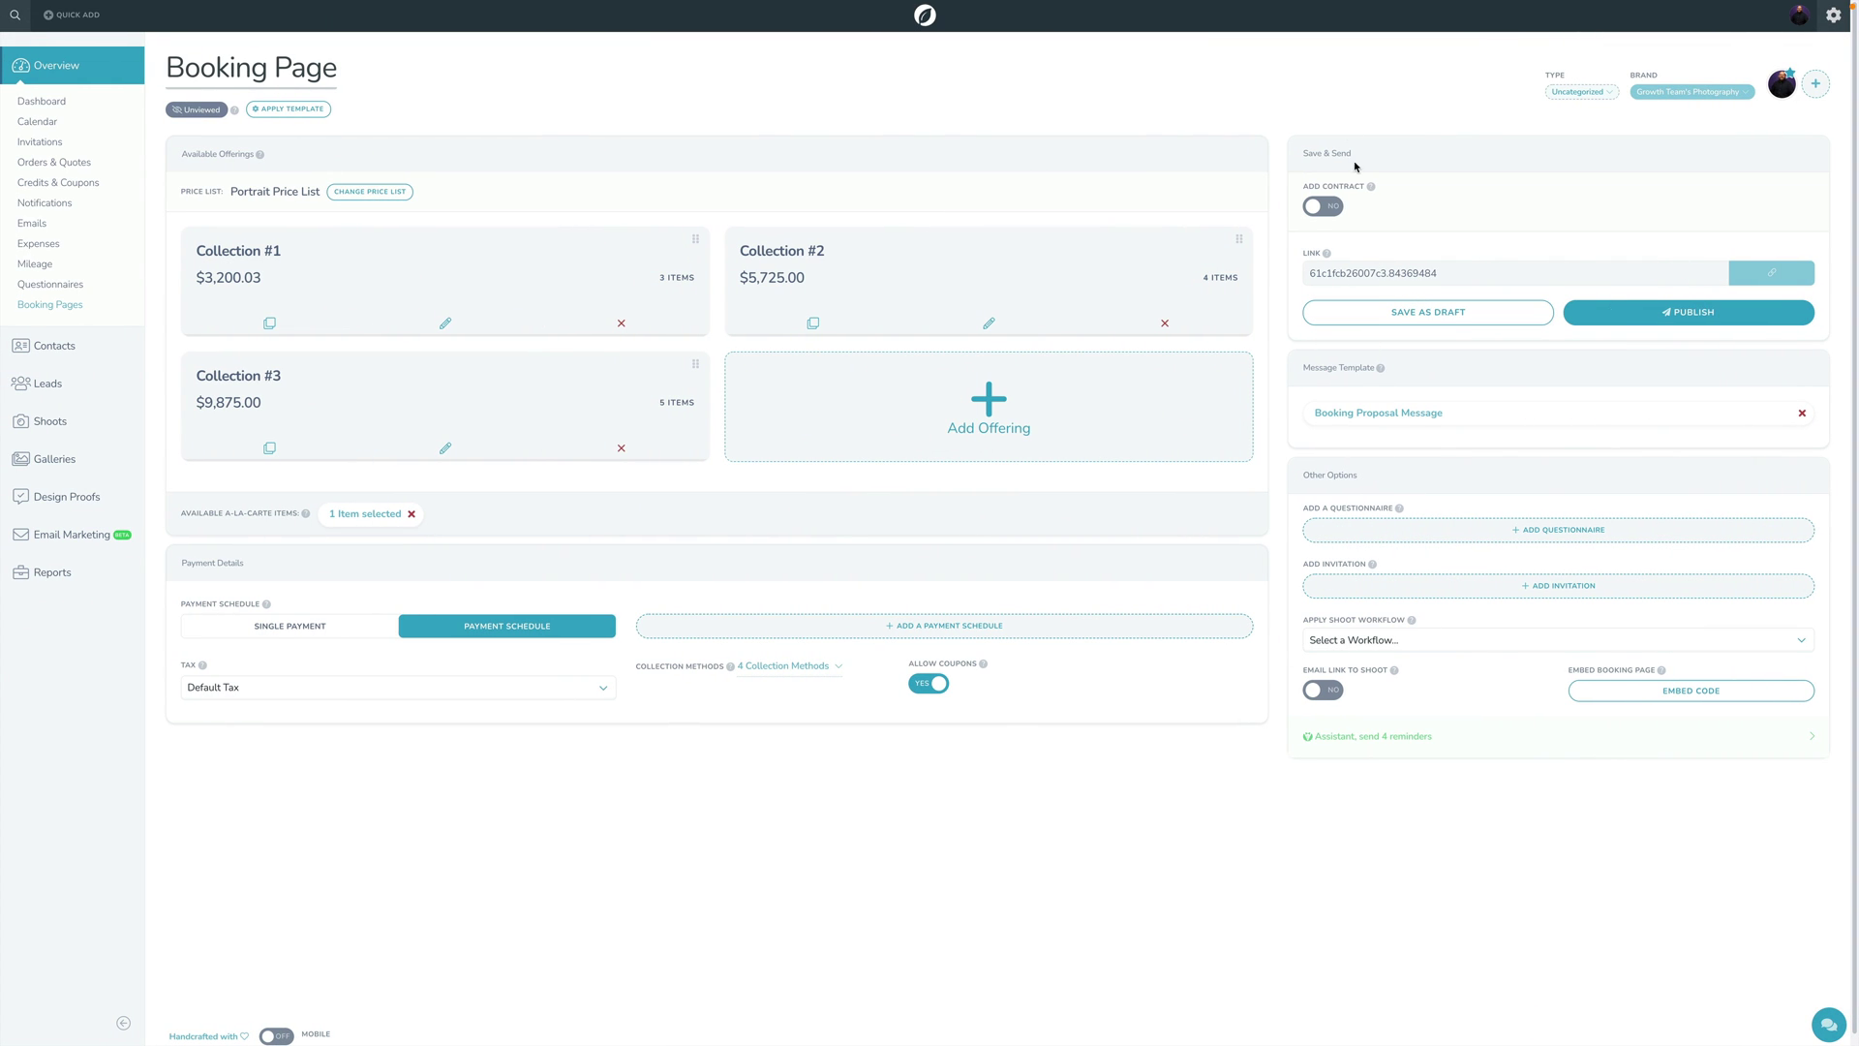
- Turn on contract collection and attach the Wedding Contract to the booking page
{"action": "left_click", "coordinate": [1323, 205]}
{"action": "left_click", "coordinate": [1559, 211]}
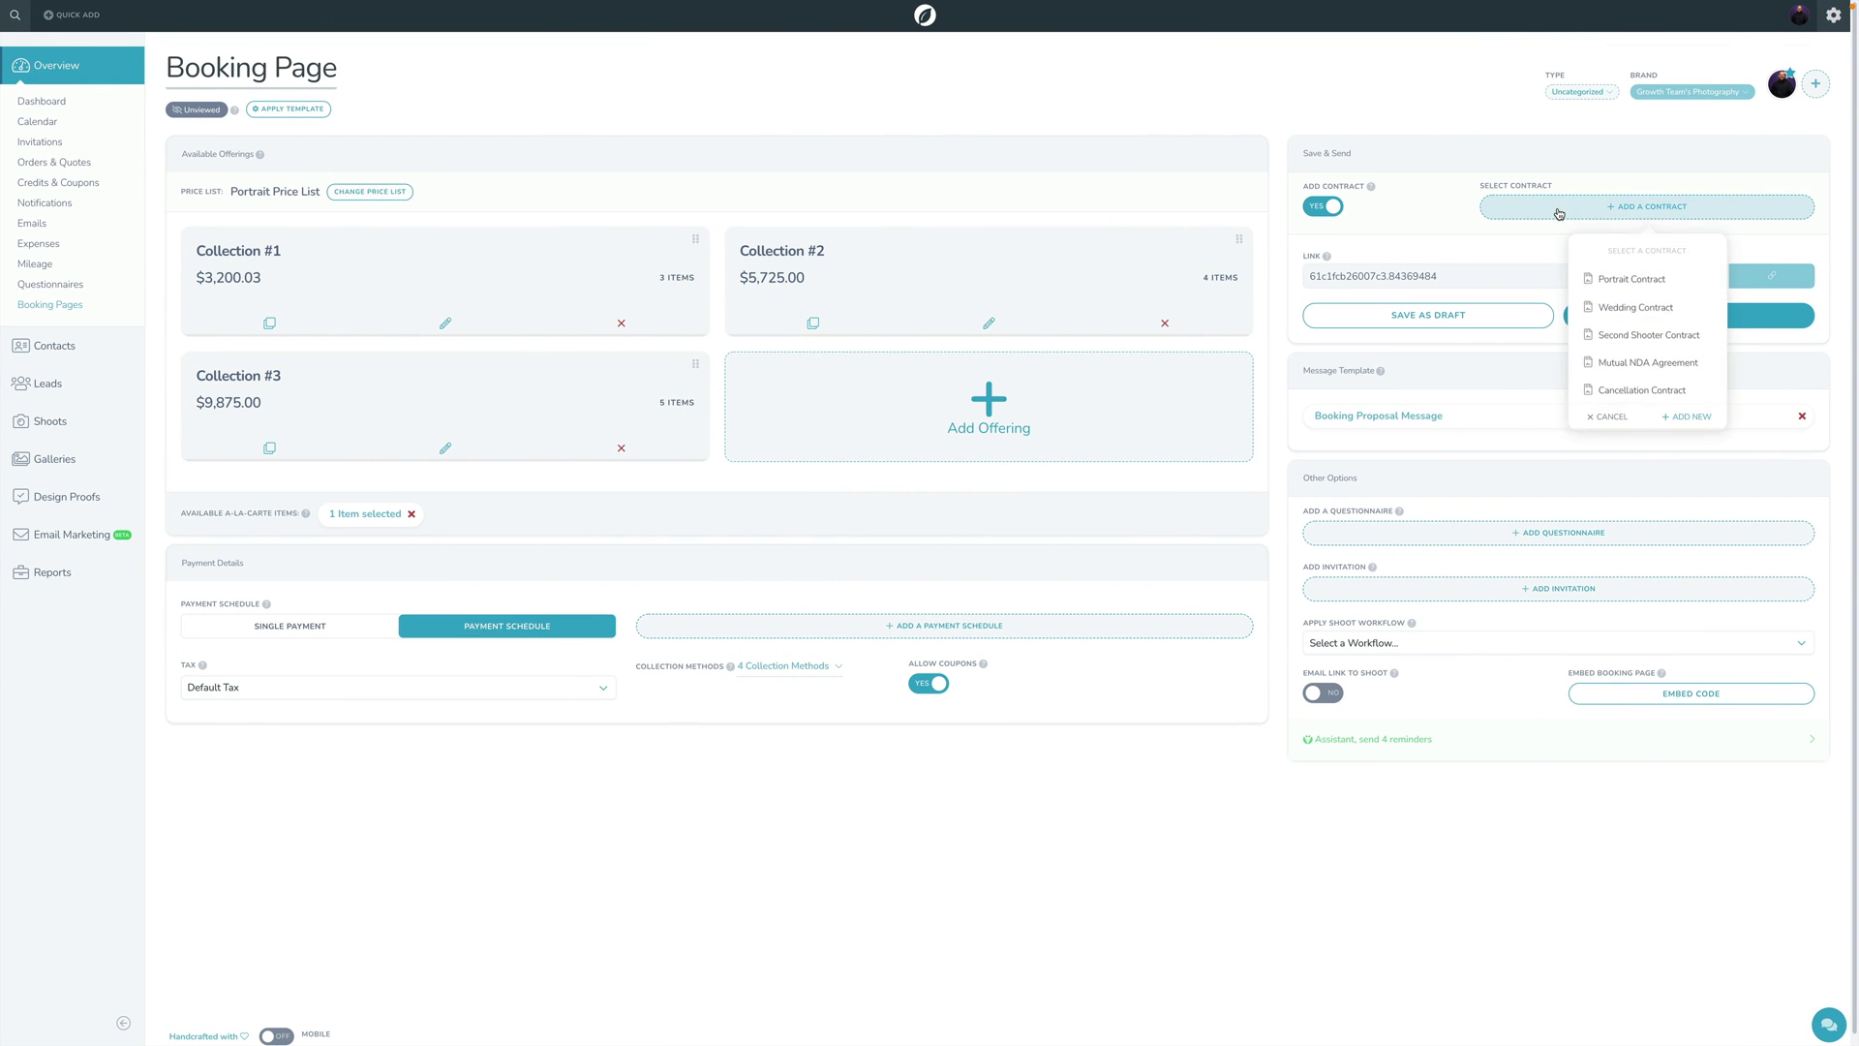
{"action": "left_click", "coordinate": [1612, 307]}
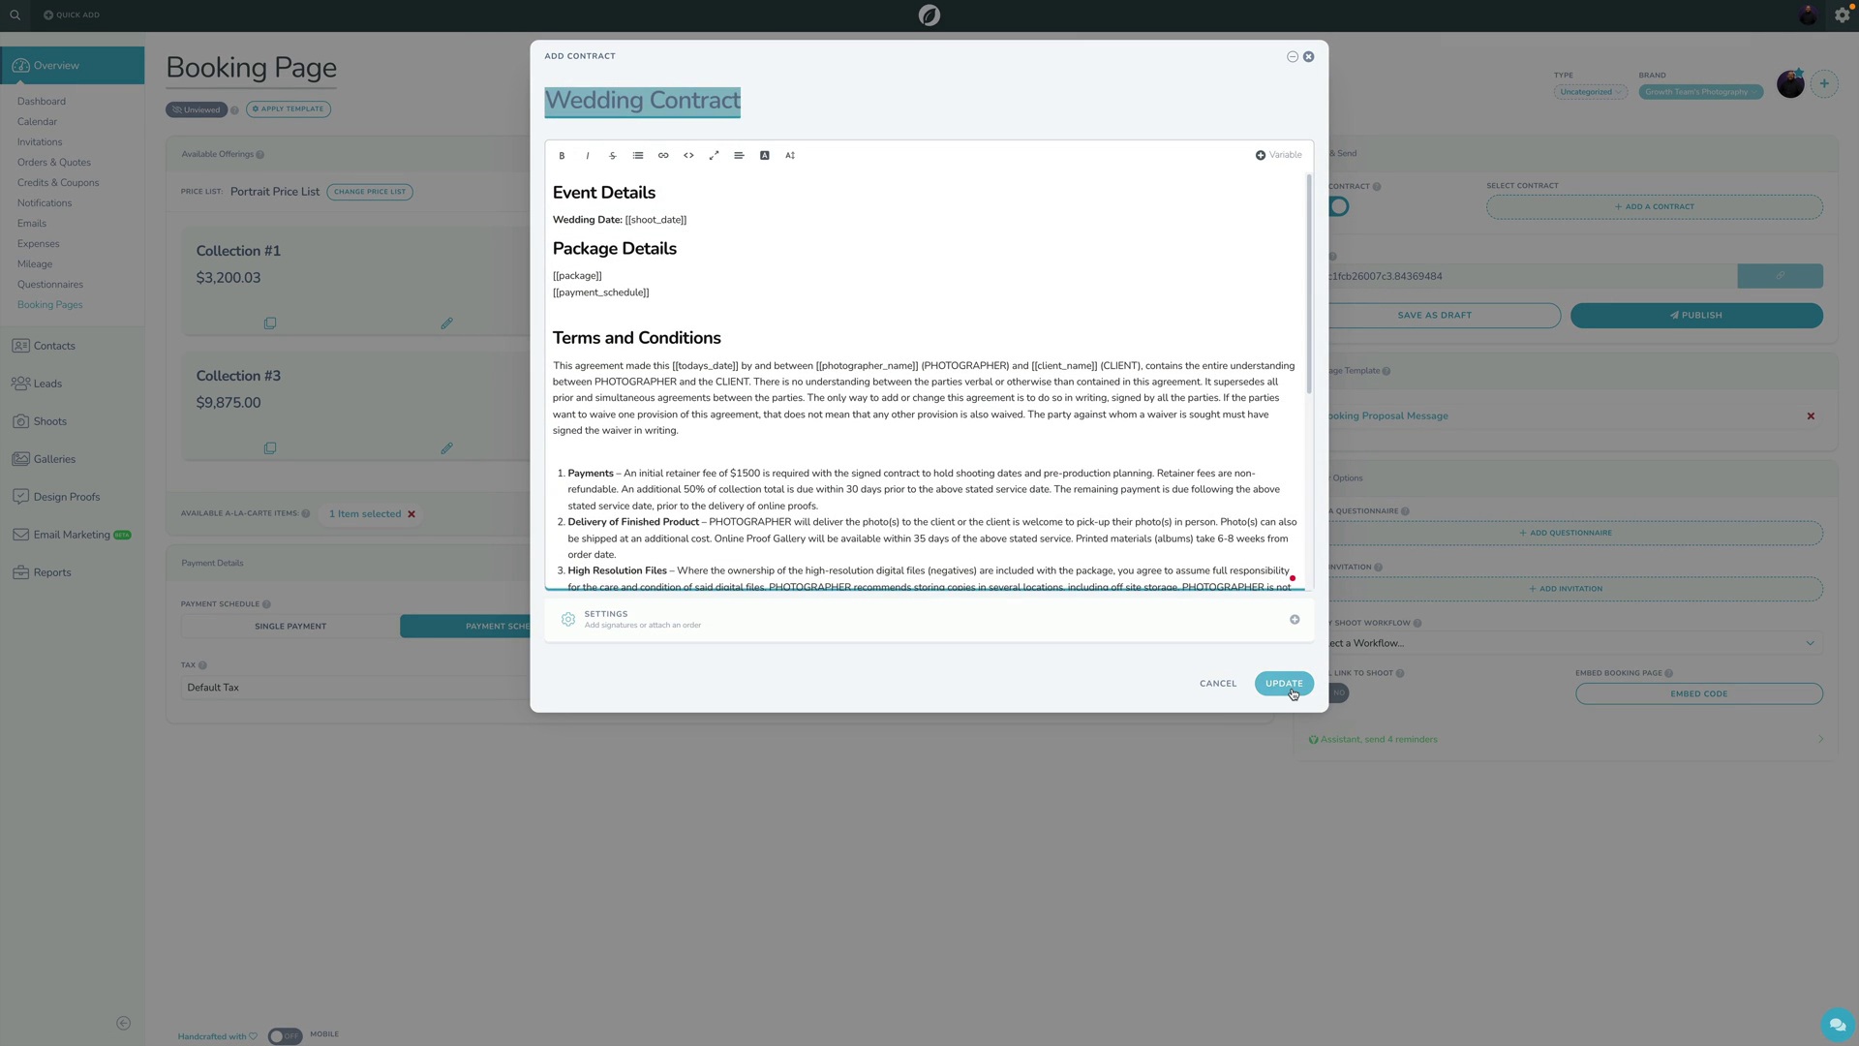
{"action": "left_click", "coordinate": [1284, 680]}
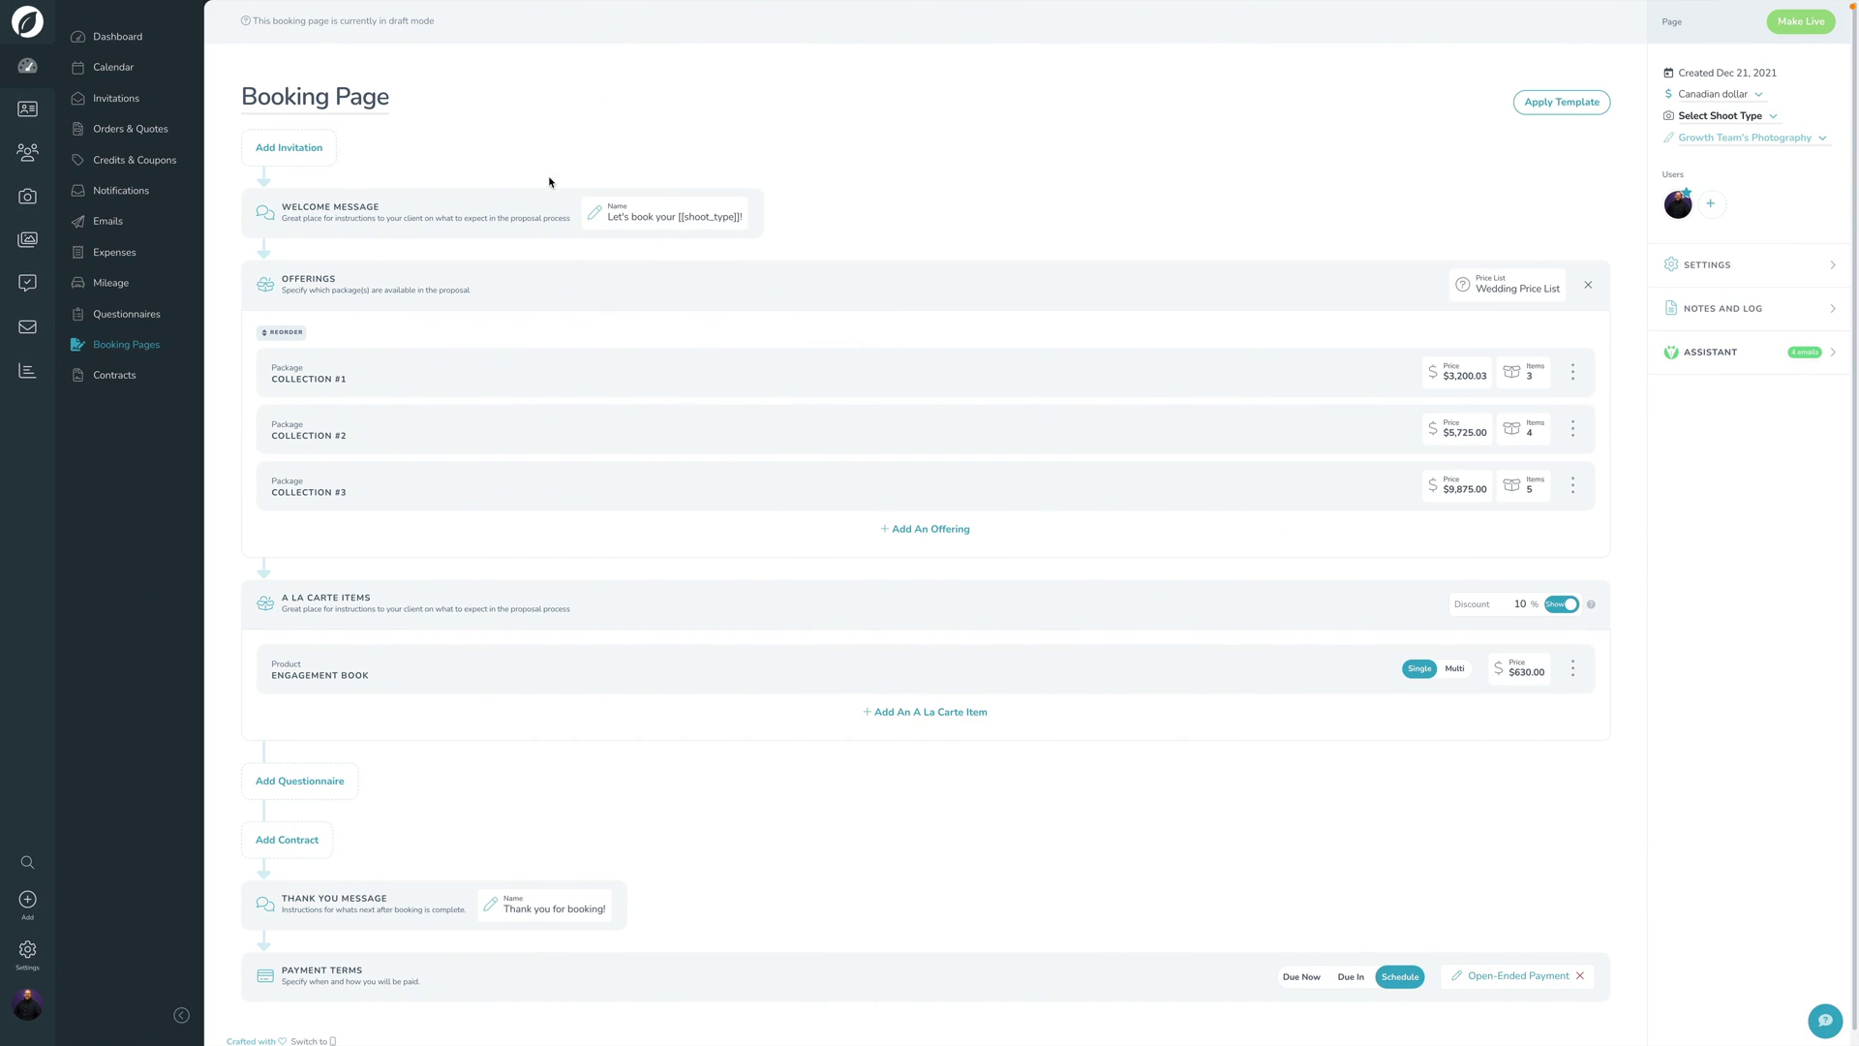
{"action": "scroll", "coordinate": [501, 634], "scroll_direction": "down", "scroll_amount": 1}
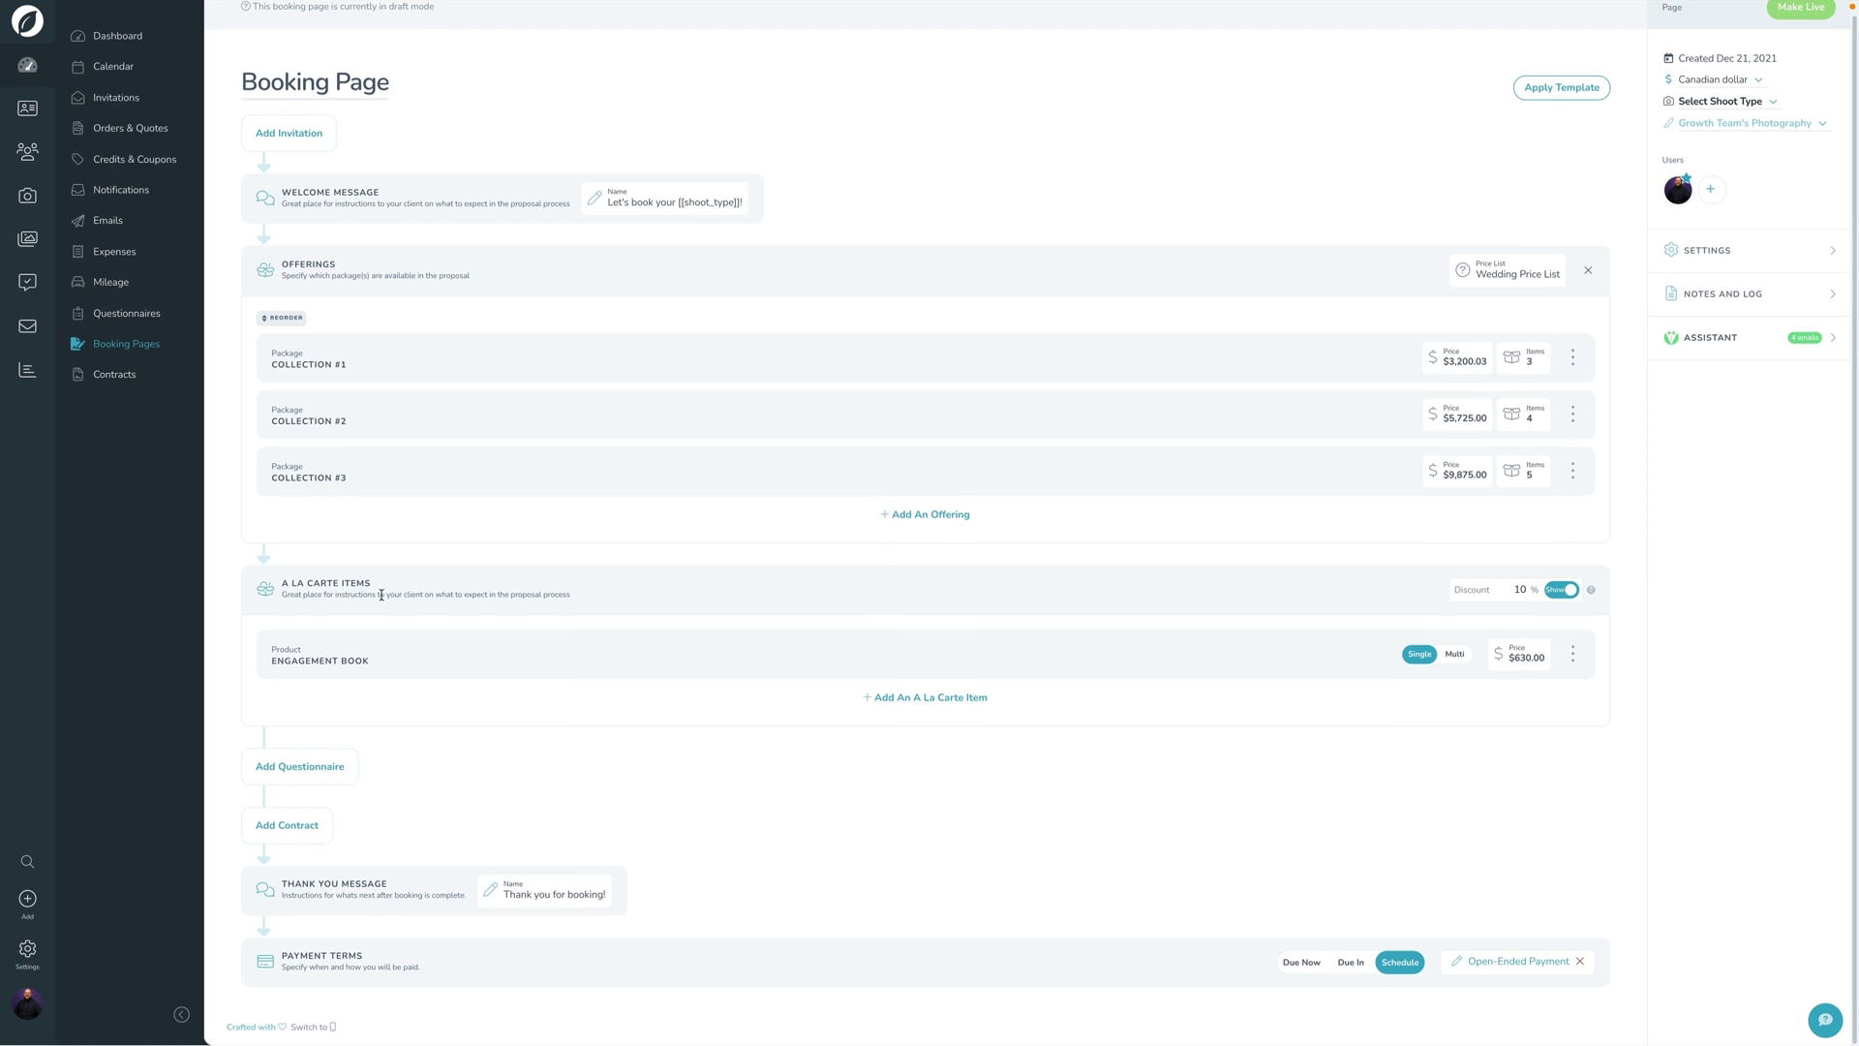
{"action": "left_click", "coordinate": [301, 838]}
{"action": "left_click", "coordinate": [273, 641]}
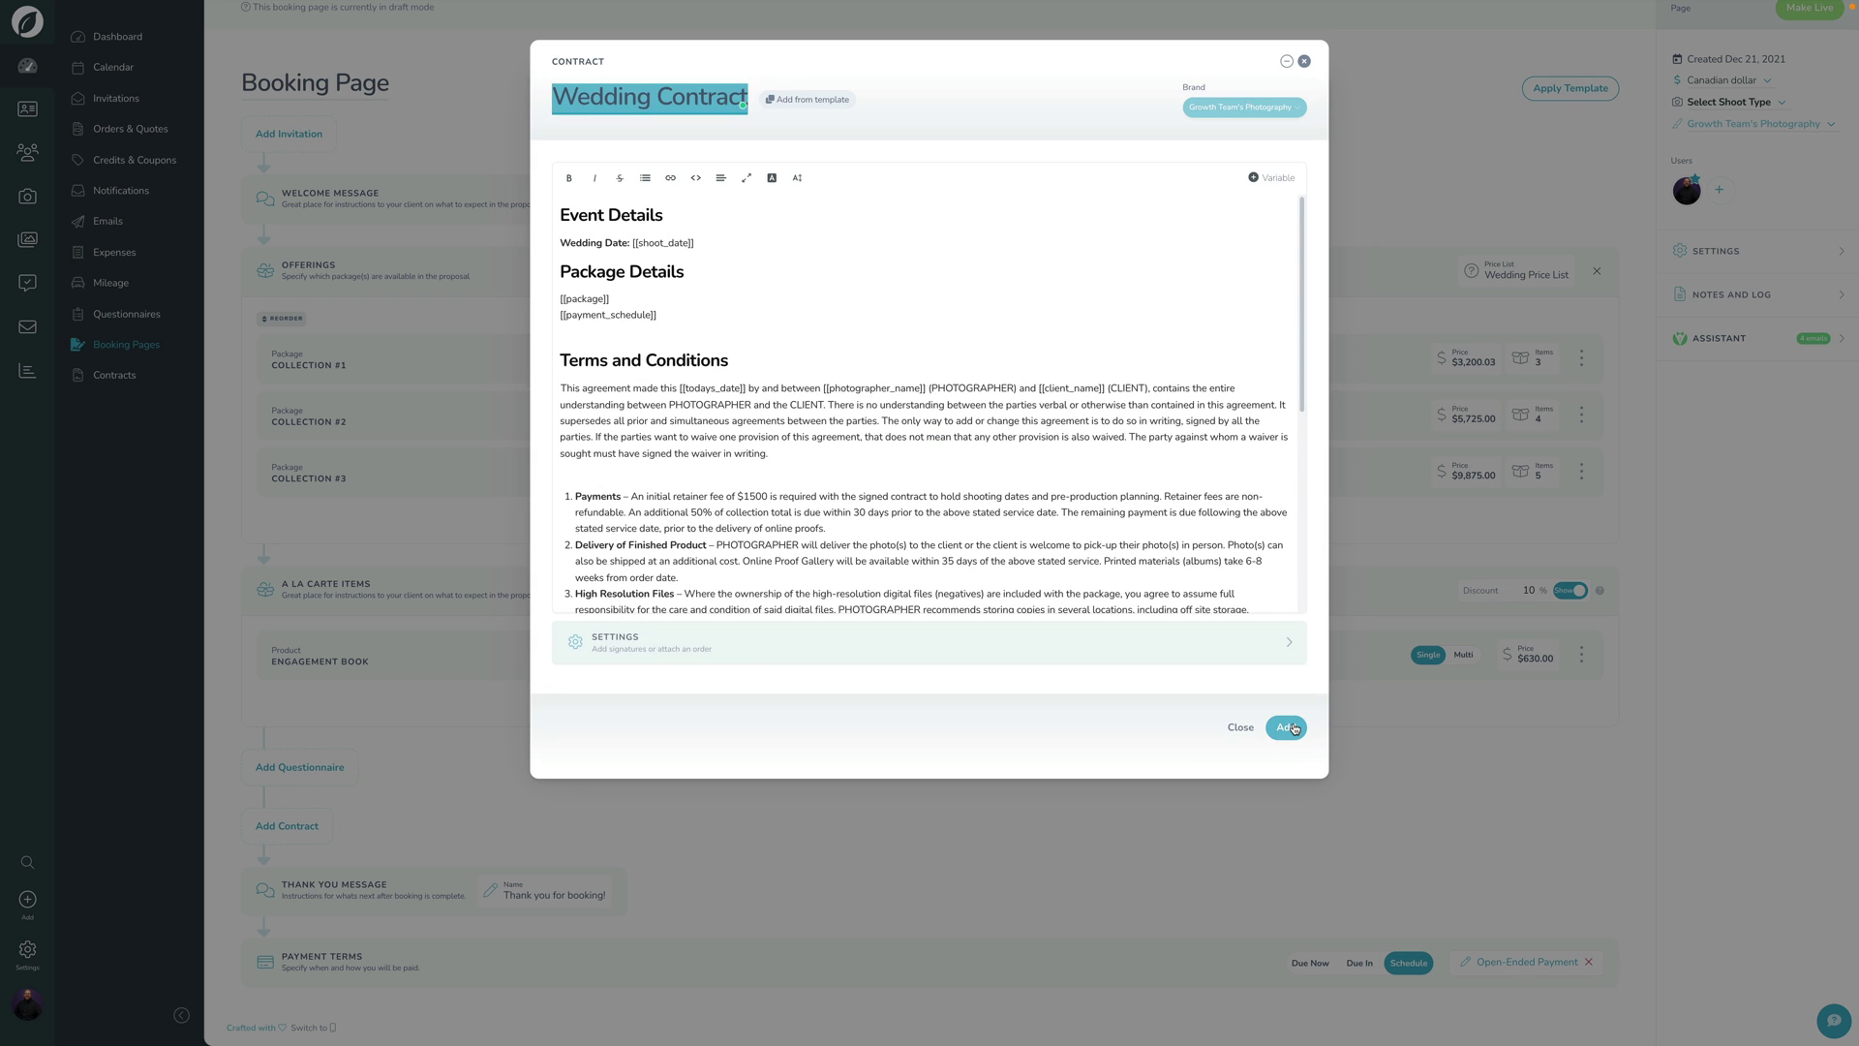
{"action": "left_click", "coordinate": [1287, 727]}
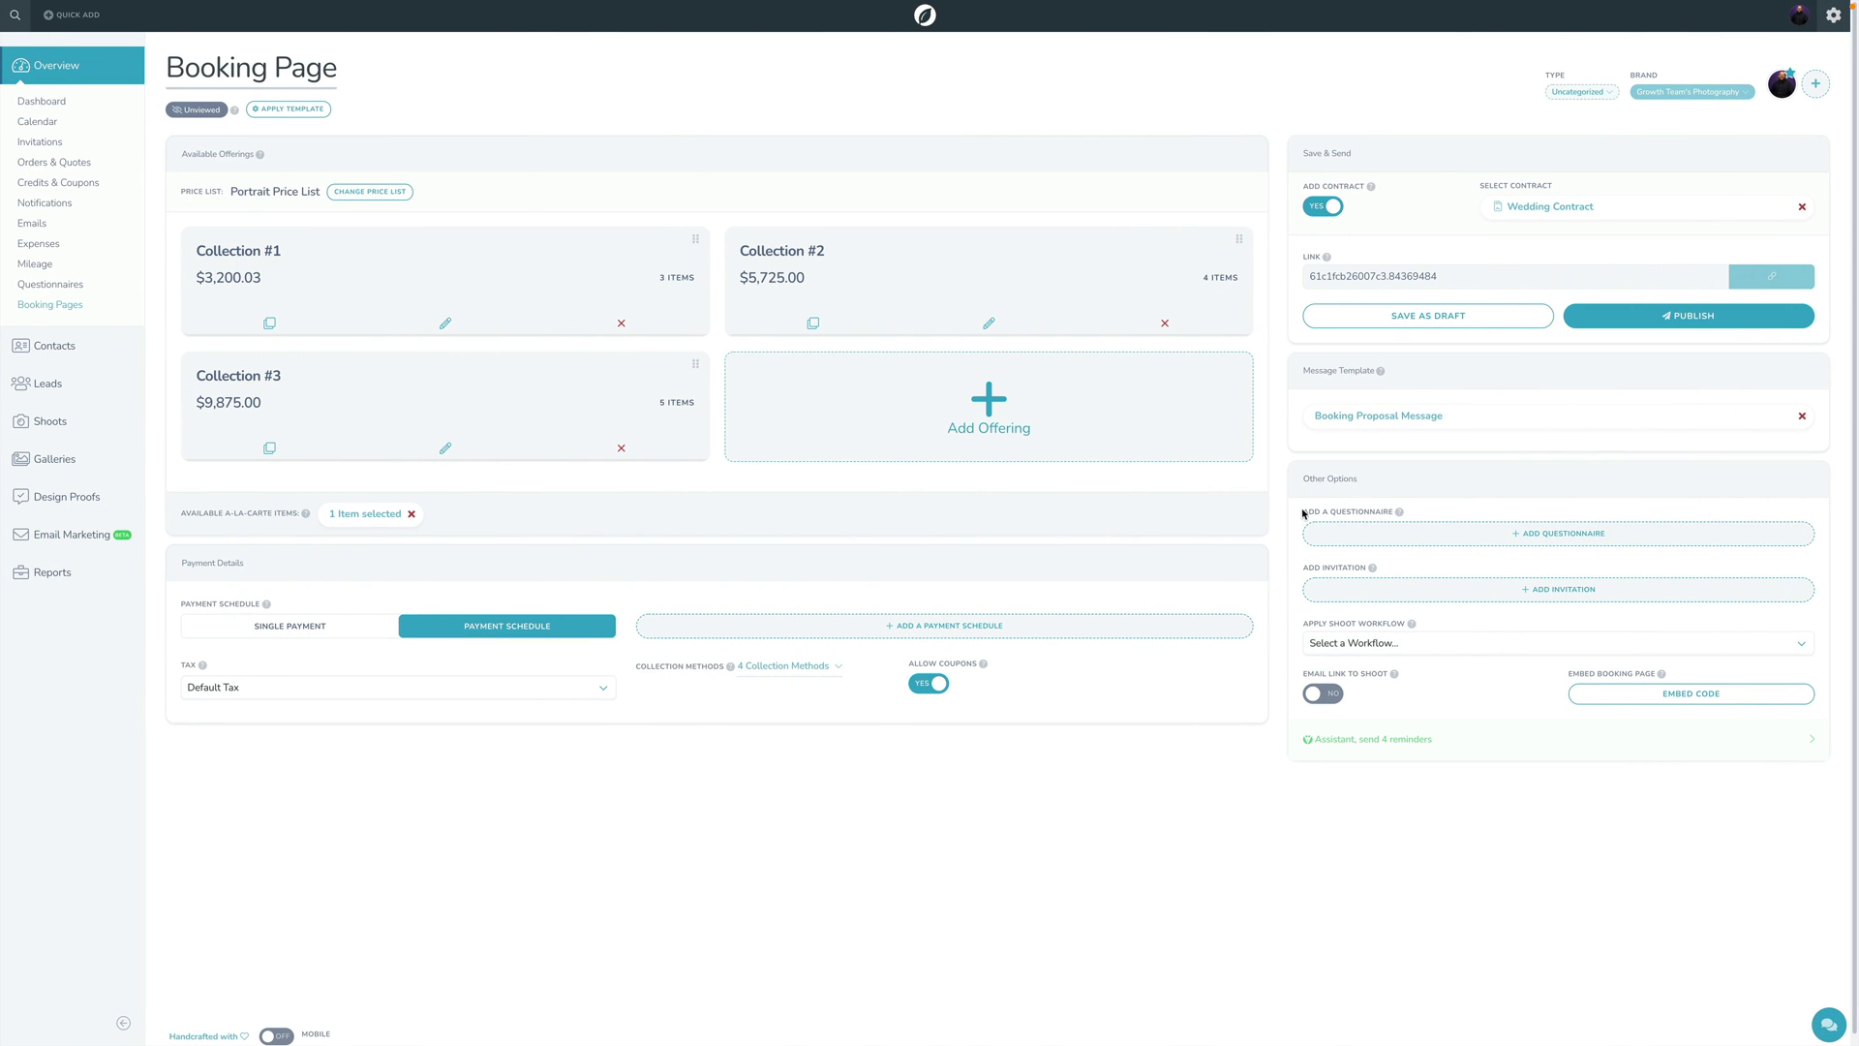
- Discard an empty new questionnaire, then switch off 'Email link to shoot' in page settings
{"action": "left_click", "coordinate": [1476, 535]}
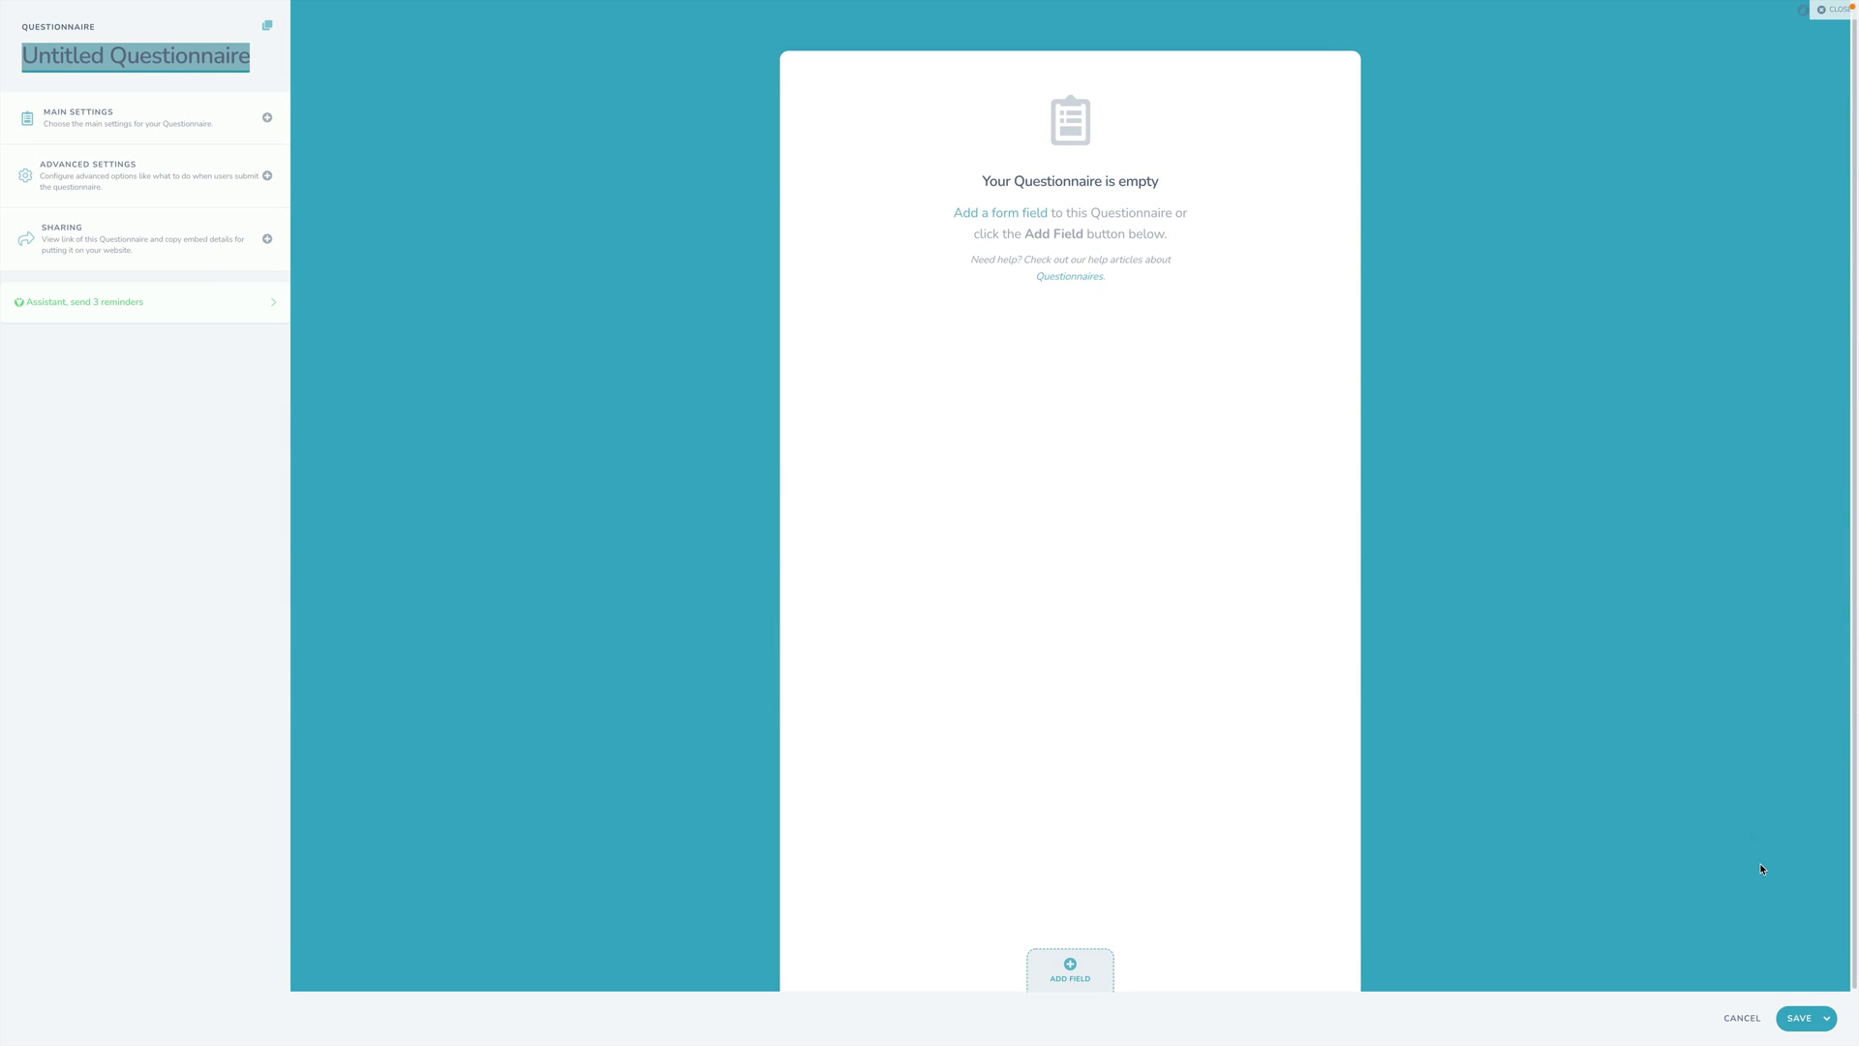
{"action": "left_click", "coordinate": [1742, 1017]}
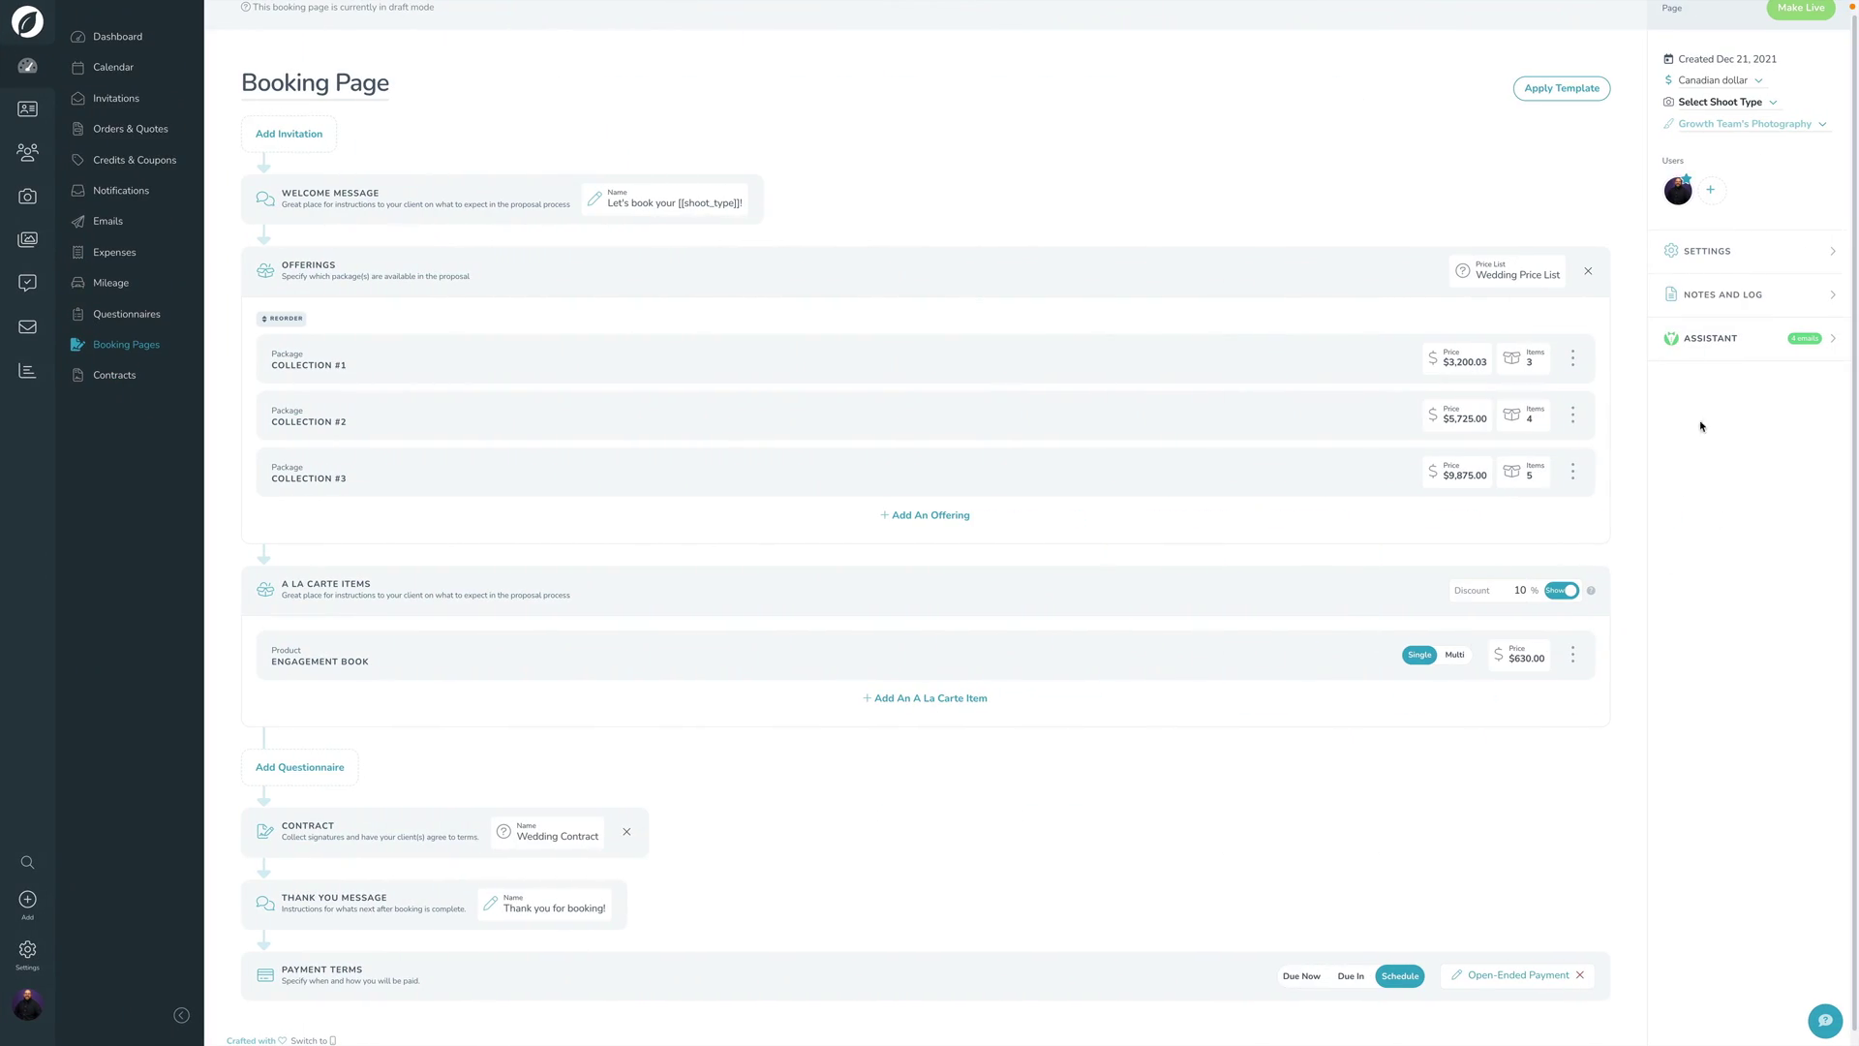
{"action": "left_click", "coordinate": [1716, 249]}
{"action": "left_click", "coordinate": [1811, 478]}
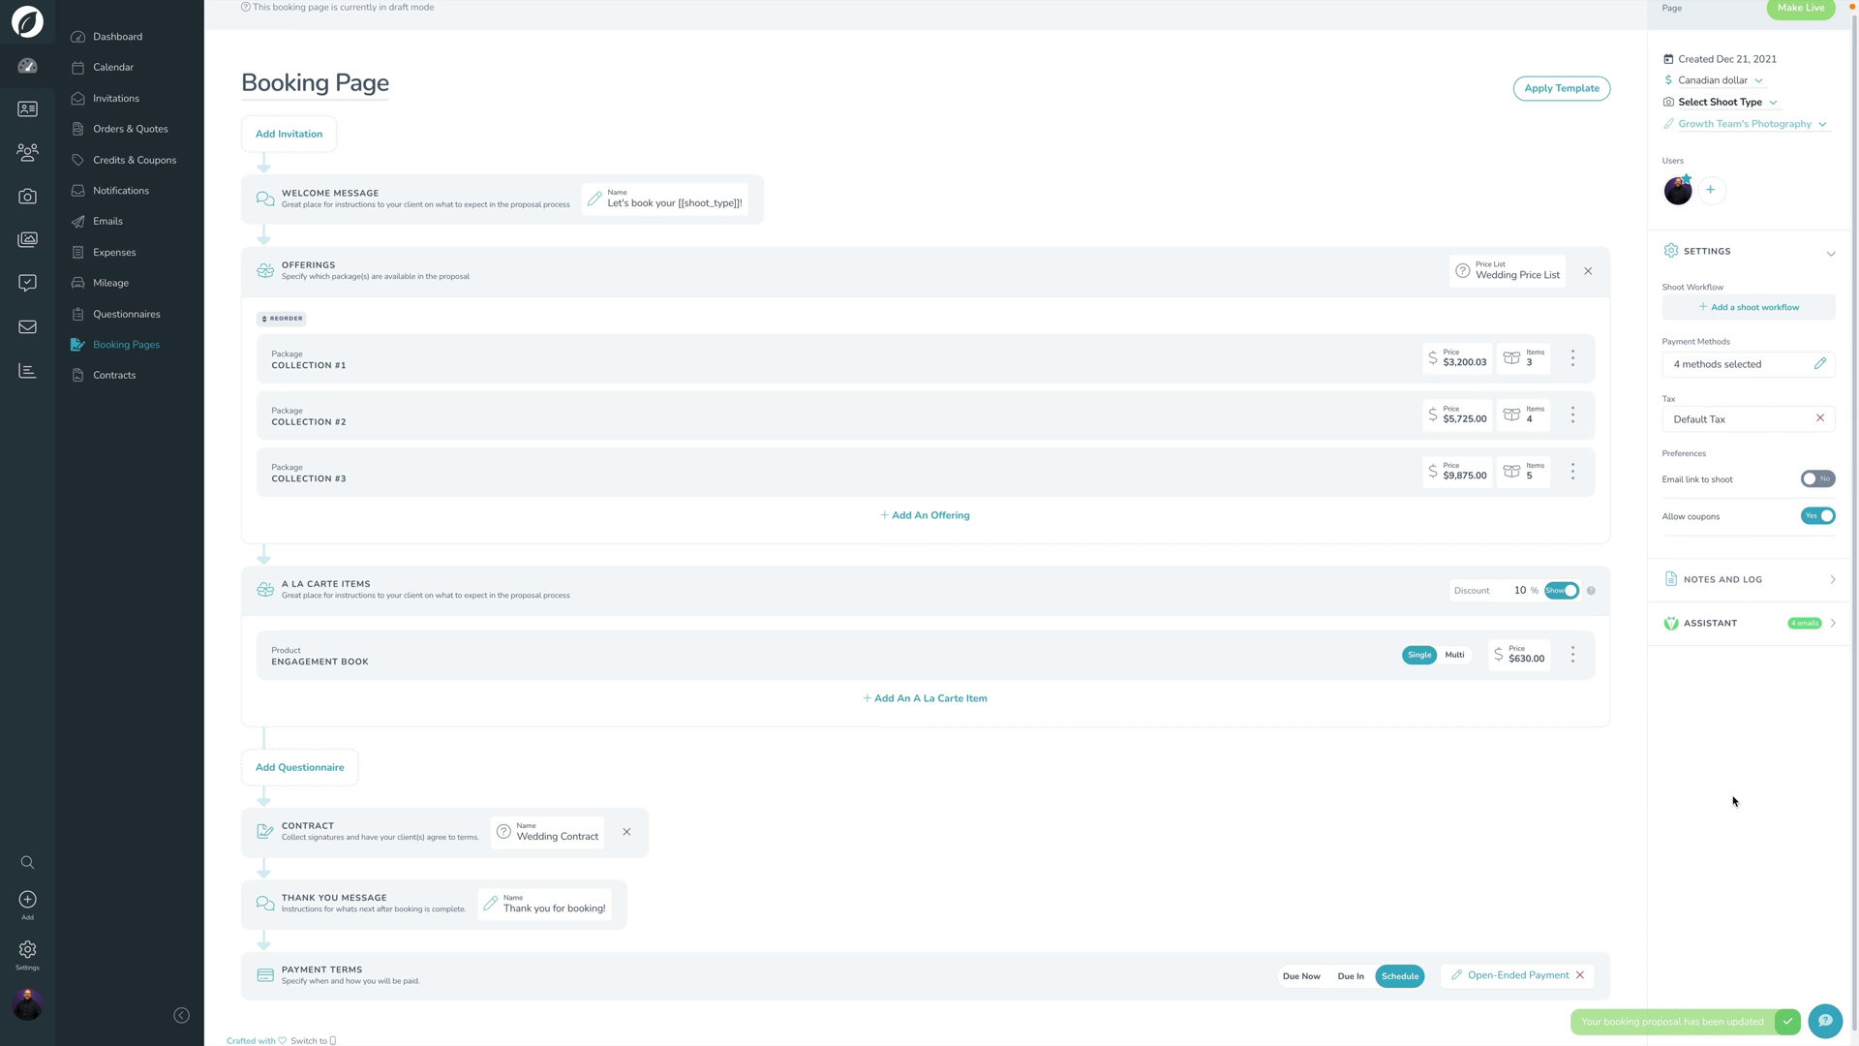
- Choose Children as the shoot type, then glance at the older editor's Type list
{"action": "left_click", "coordinate": [1713, 253]}
{"action": "scroll", "coordinate": [1719, 97], "scroll_direction": "up", "scroll_amount": 1}
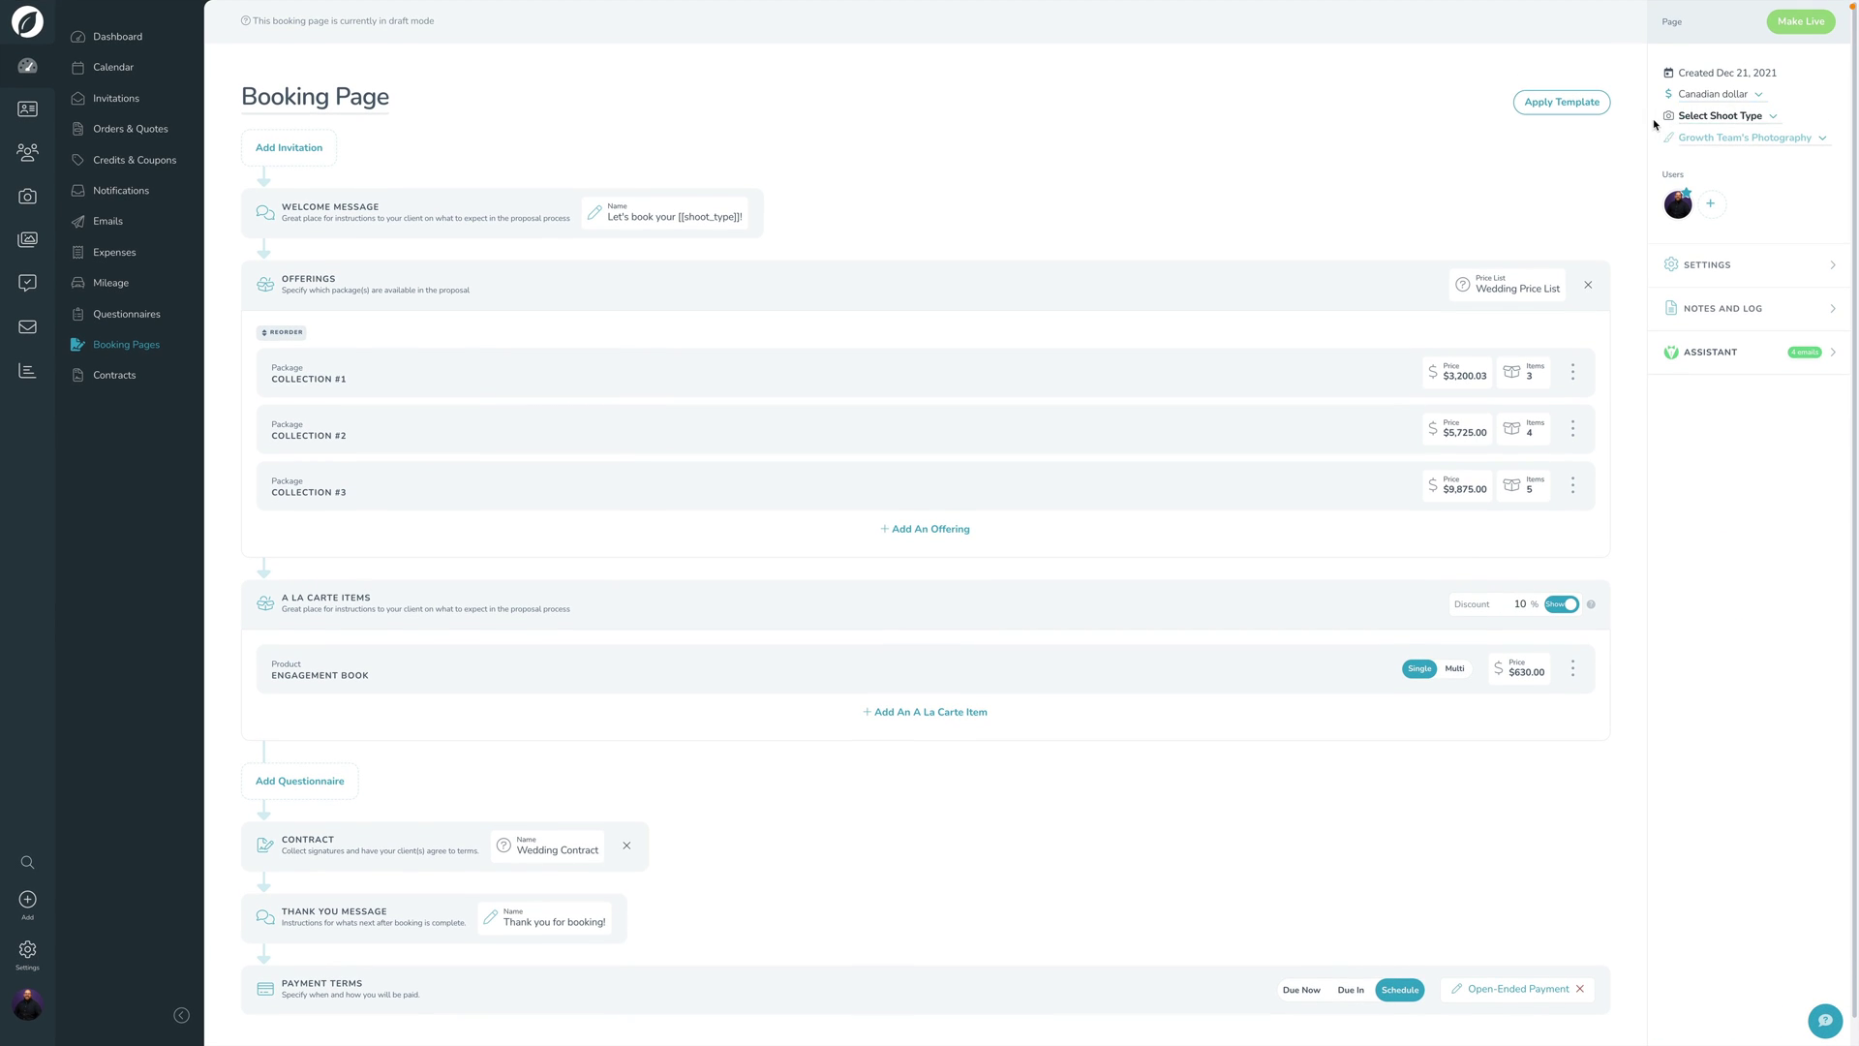
{"action": "left_click", "coordinate": [1720, 116]}
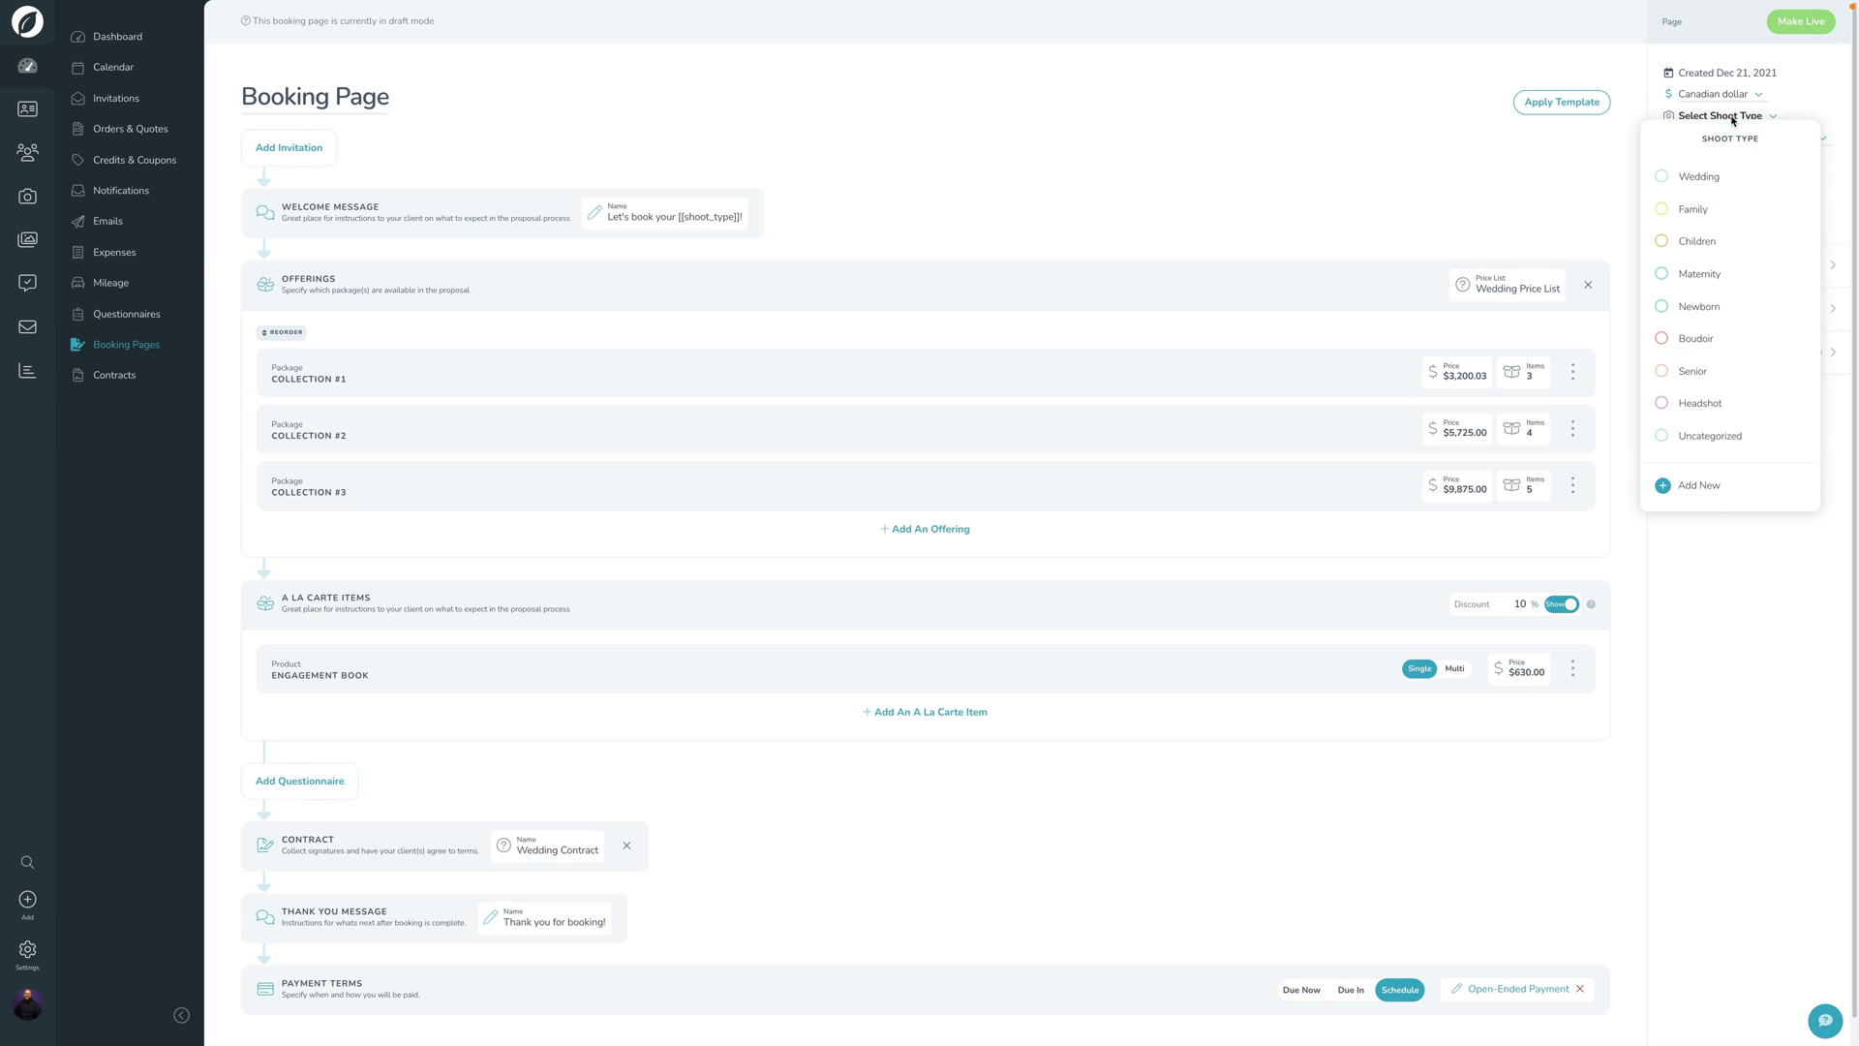
{"action": "left_click", "coordinate": [1712, 243]}
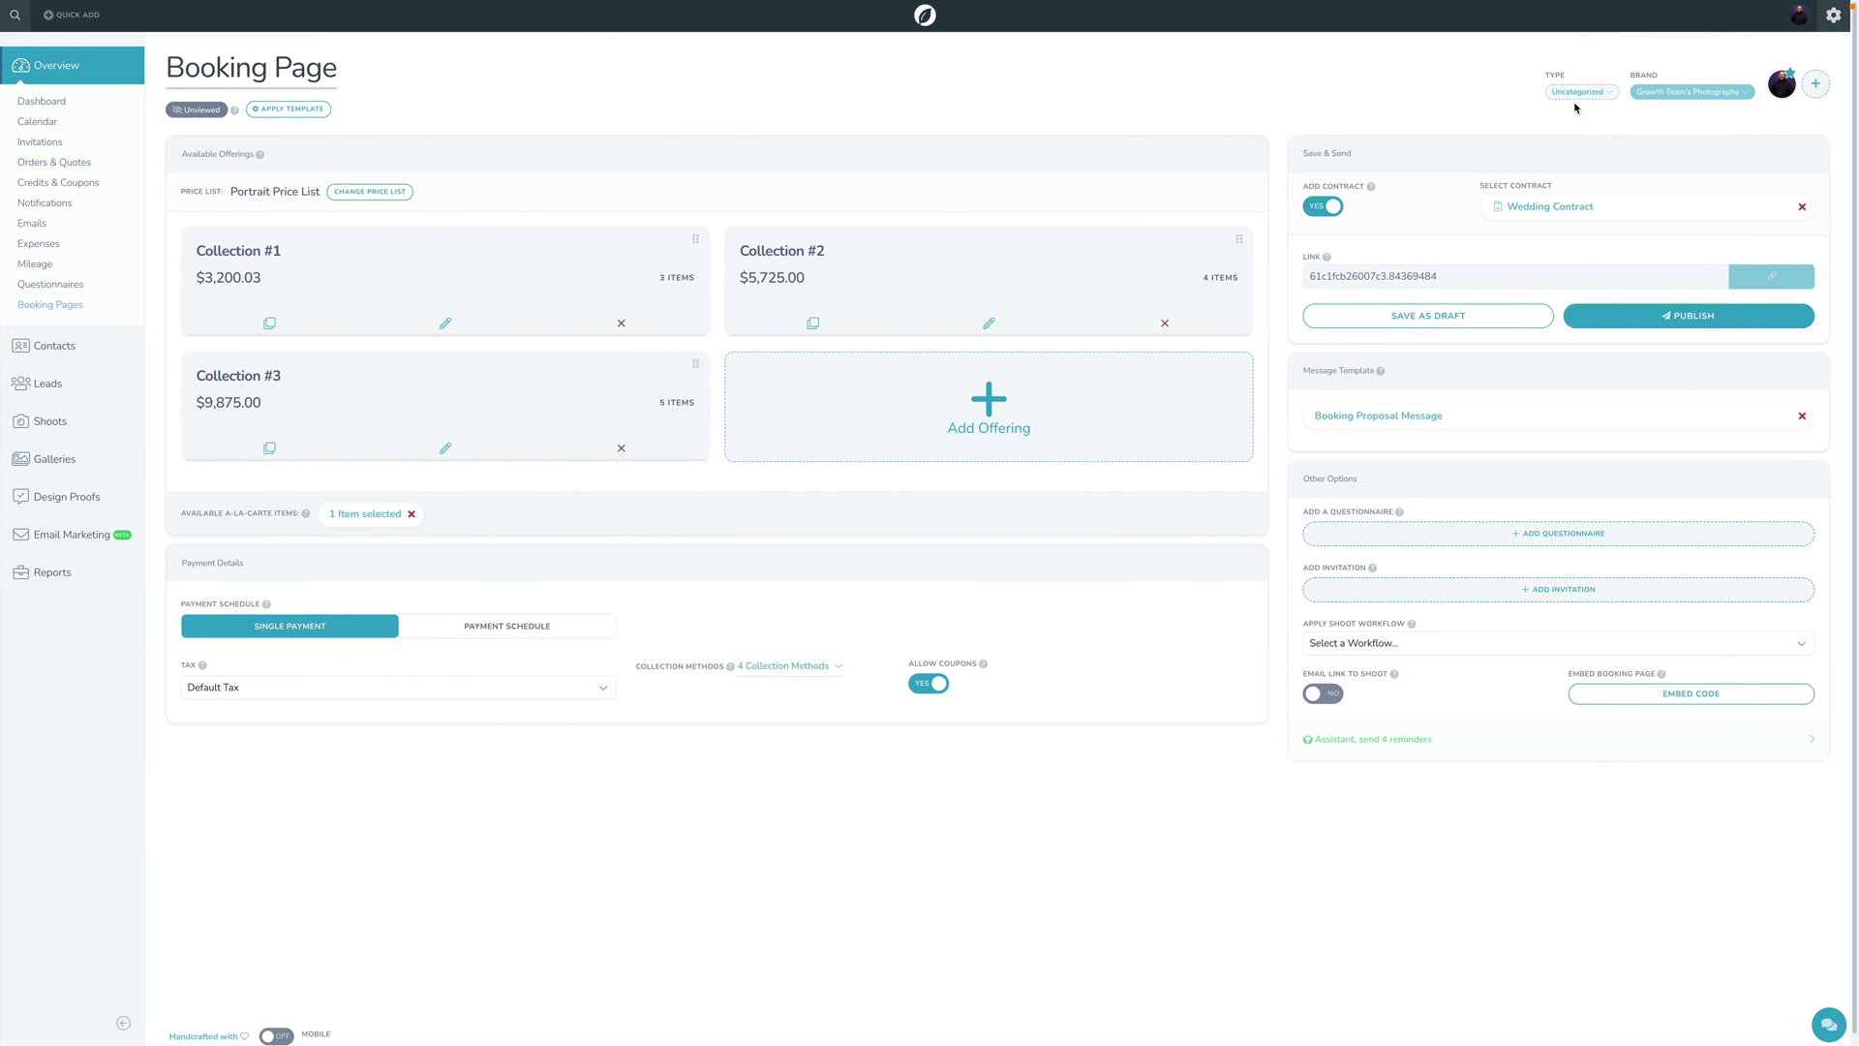
{"action": "left_click", "coordinate": [1570, 95]}
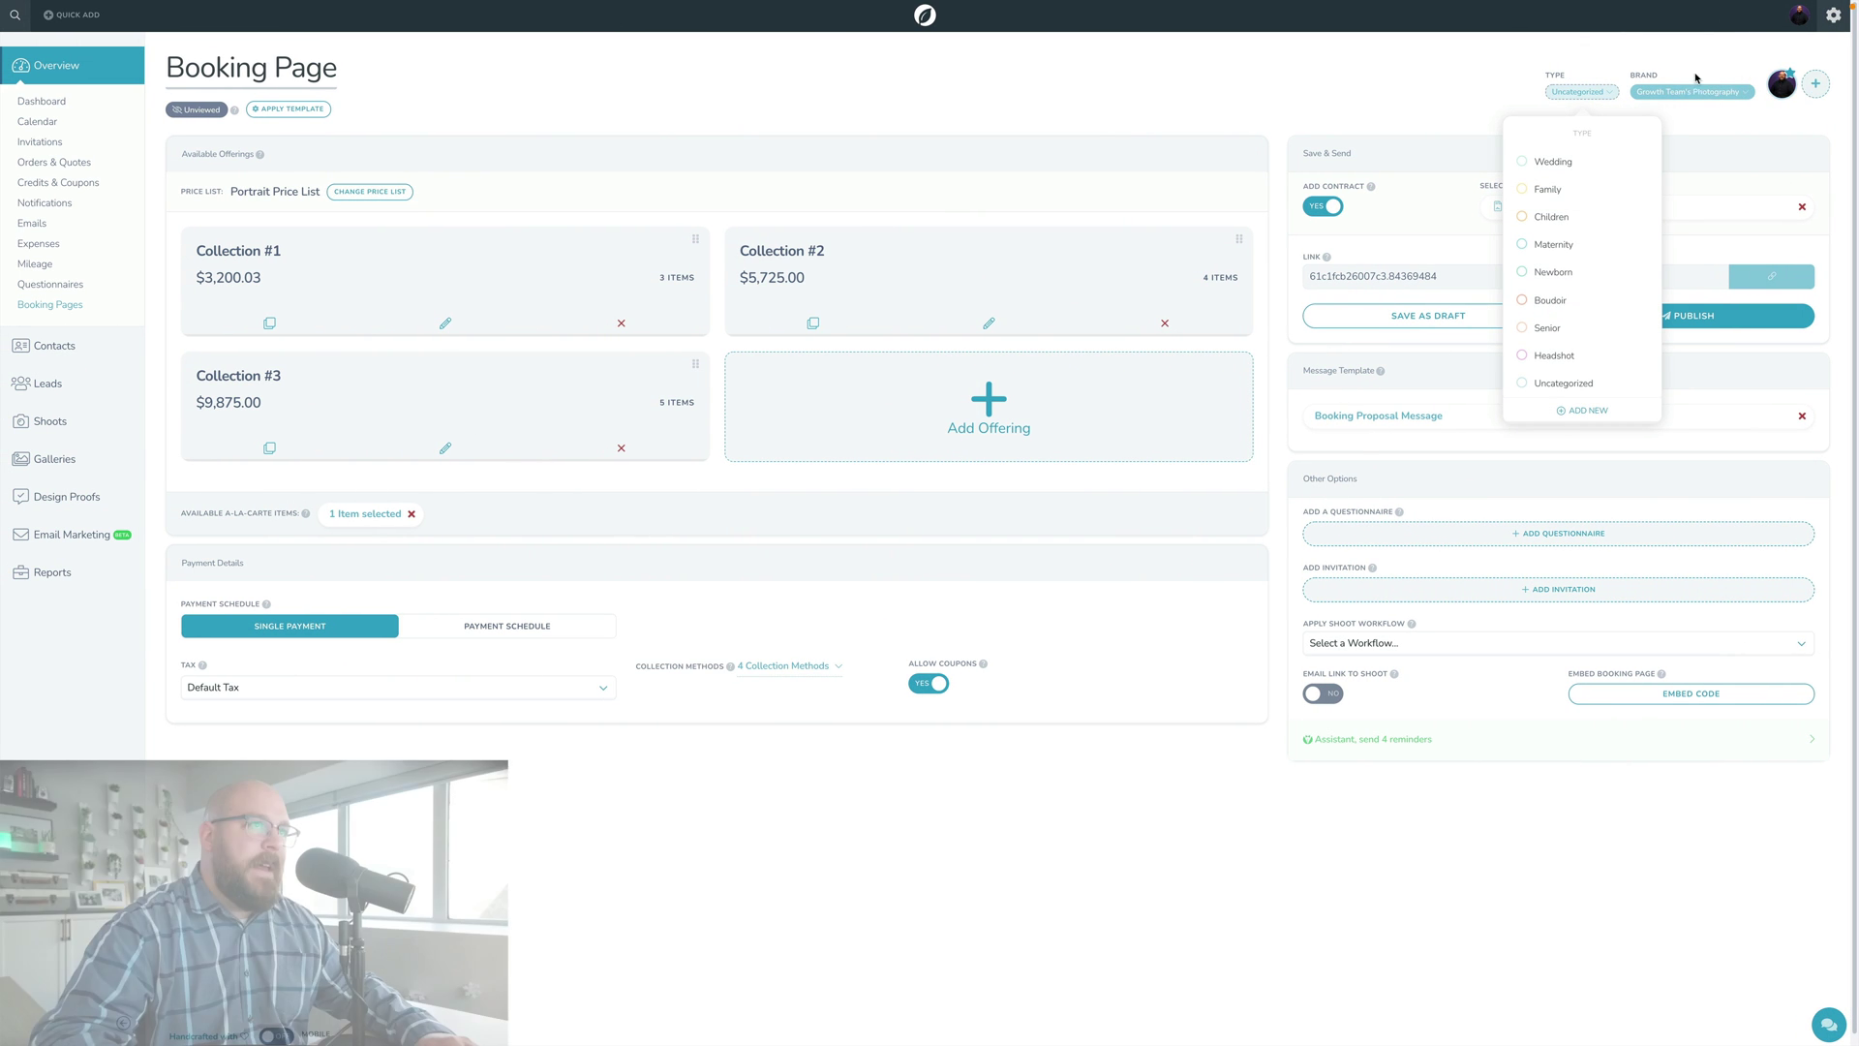
{"action": "left_click", "coordinate": [1636, 223]}
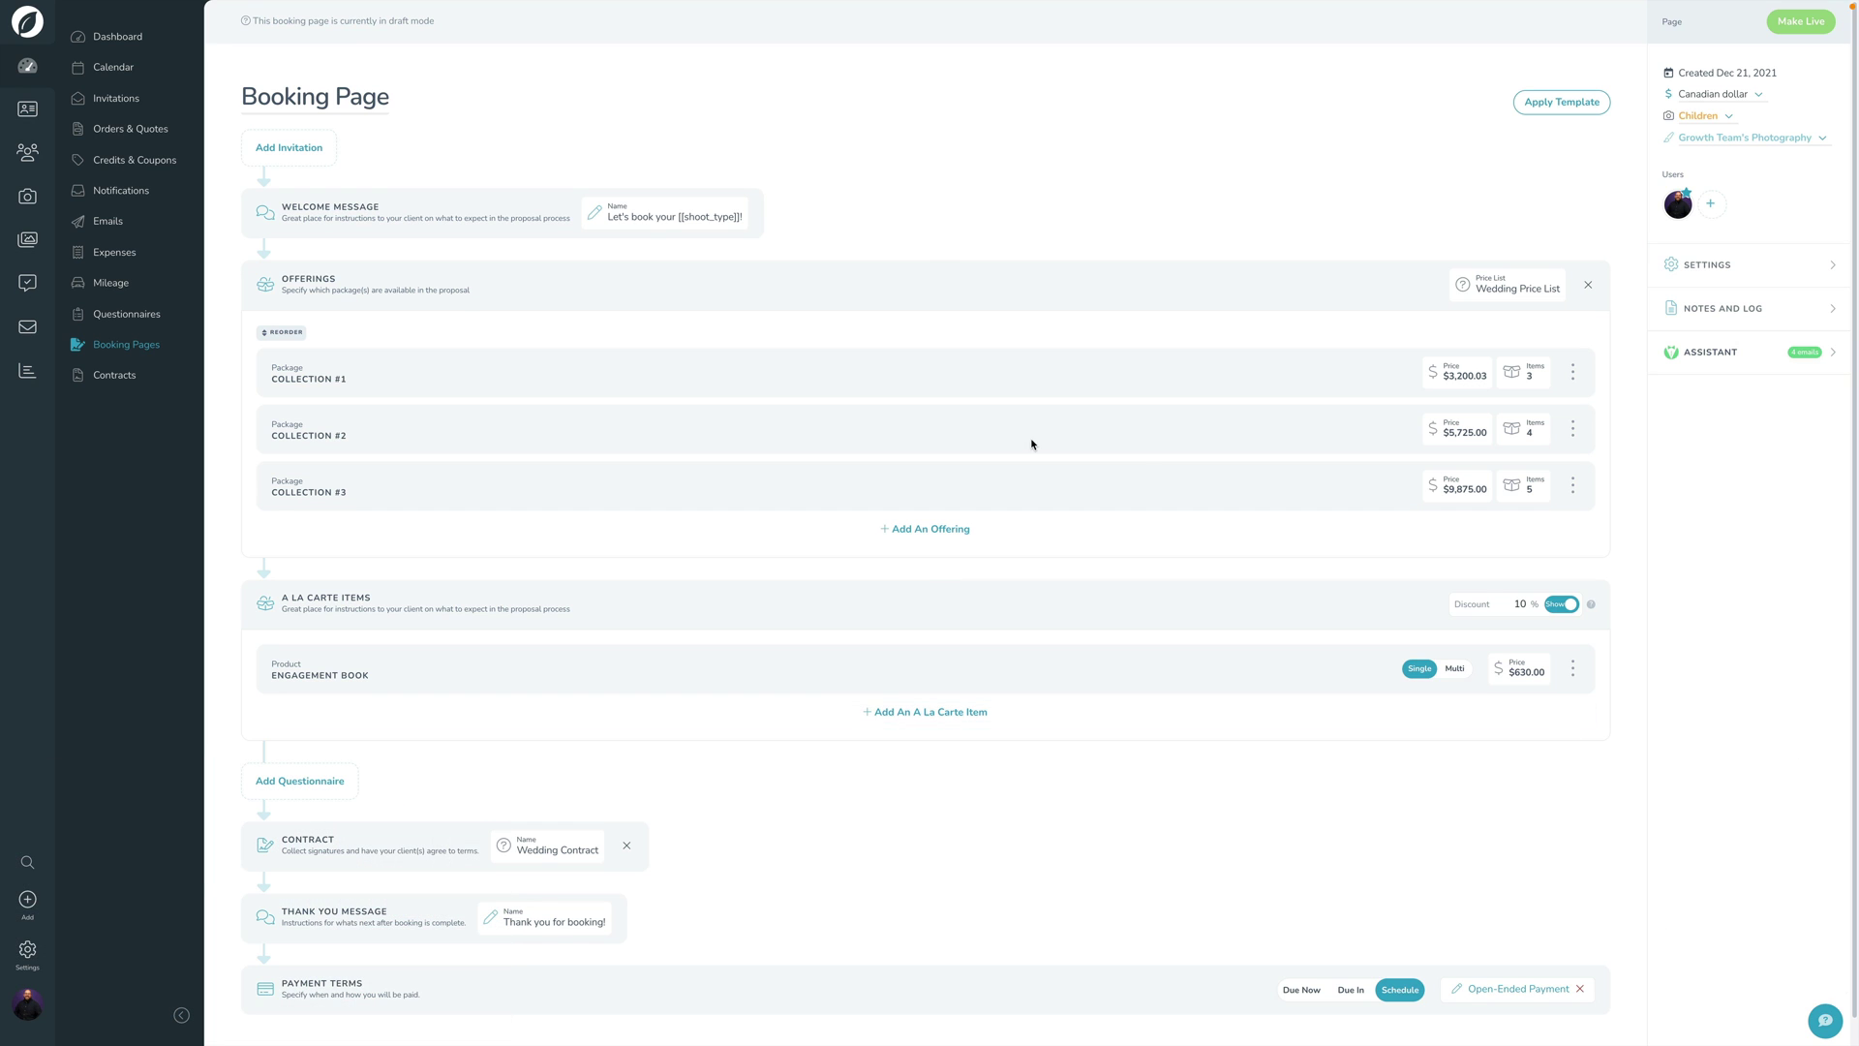
- Add a 'Schedule the shoot date' invitation using Engagement Session Scheduling and save it
{"action": "scroll", "coordinate": [532, 373], "scroll_direction": "down", "scroll_amount": 1}
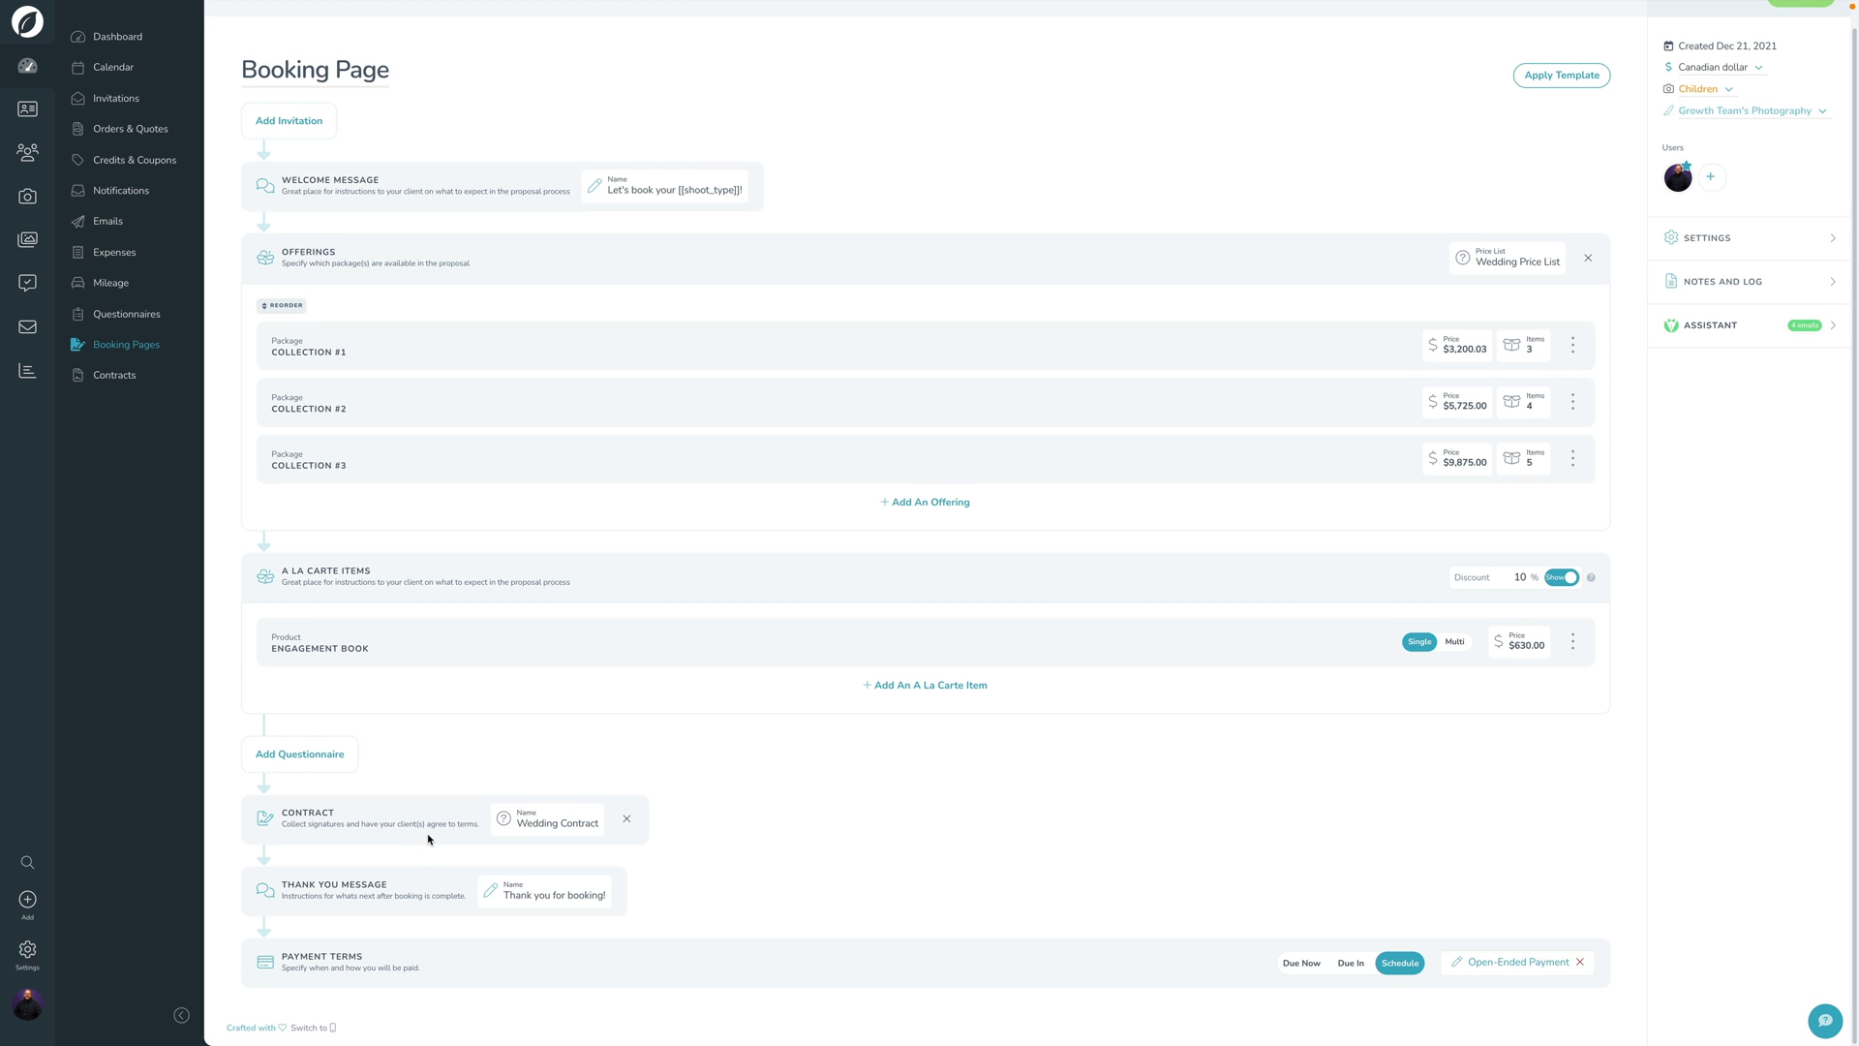
{"action": "scroll", "coordinate": [397, 877], "scroll_direction": "up", "scroll_amount": 1}
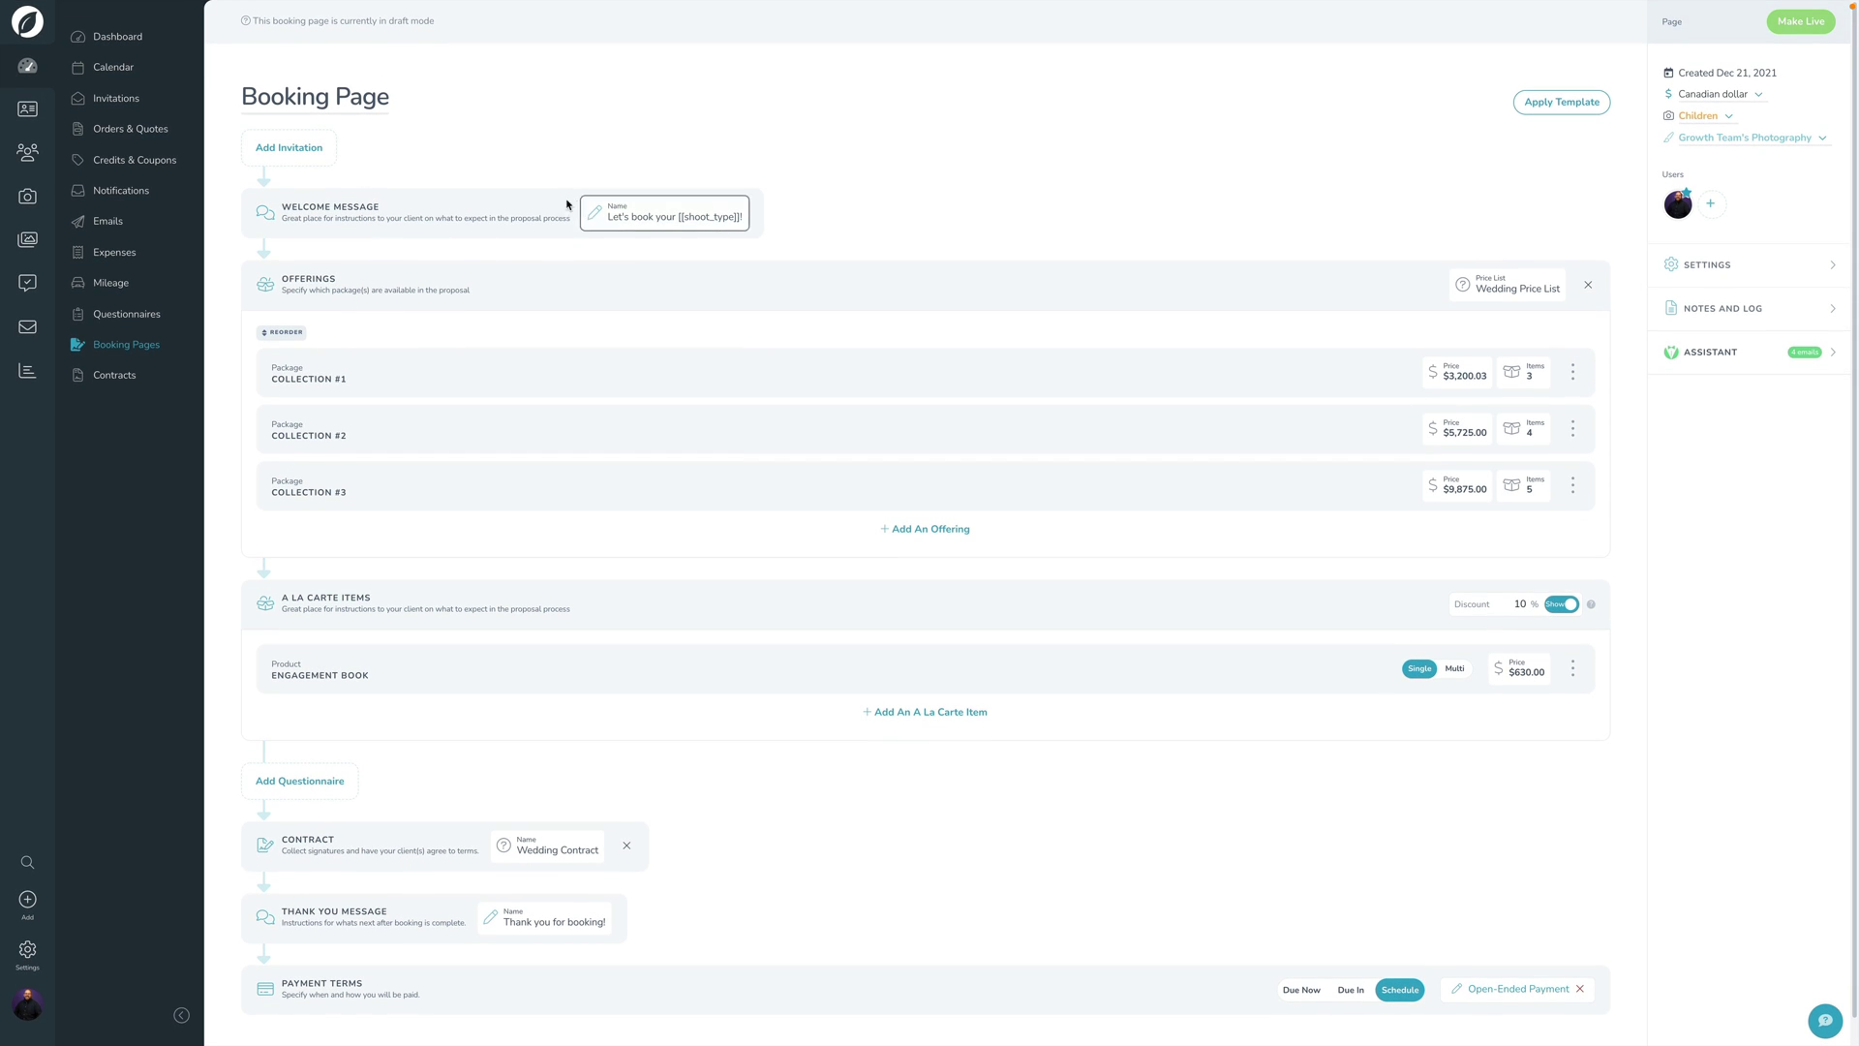
{"action": "left_click", "coordinate": [303, 149]}
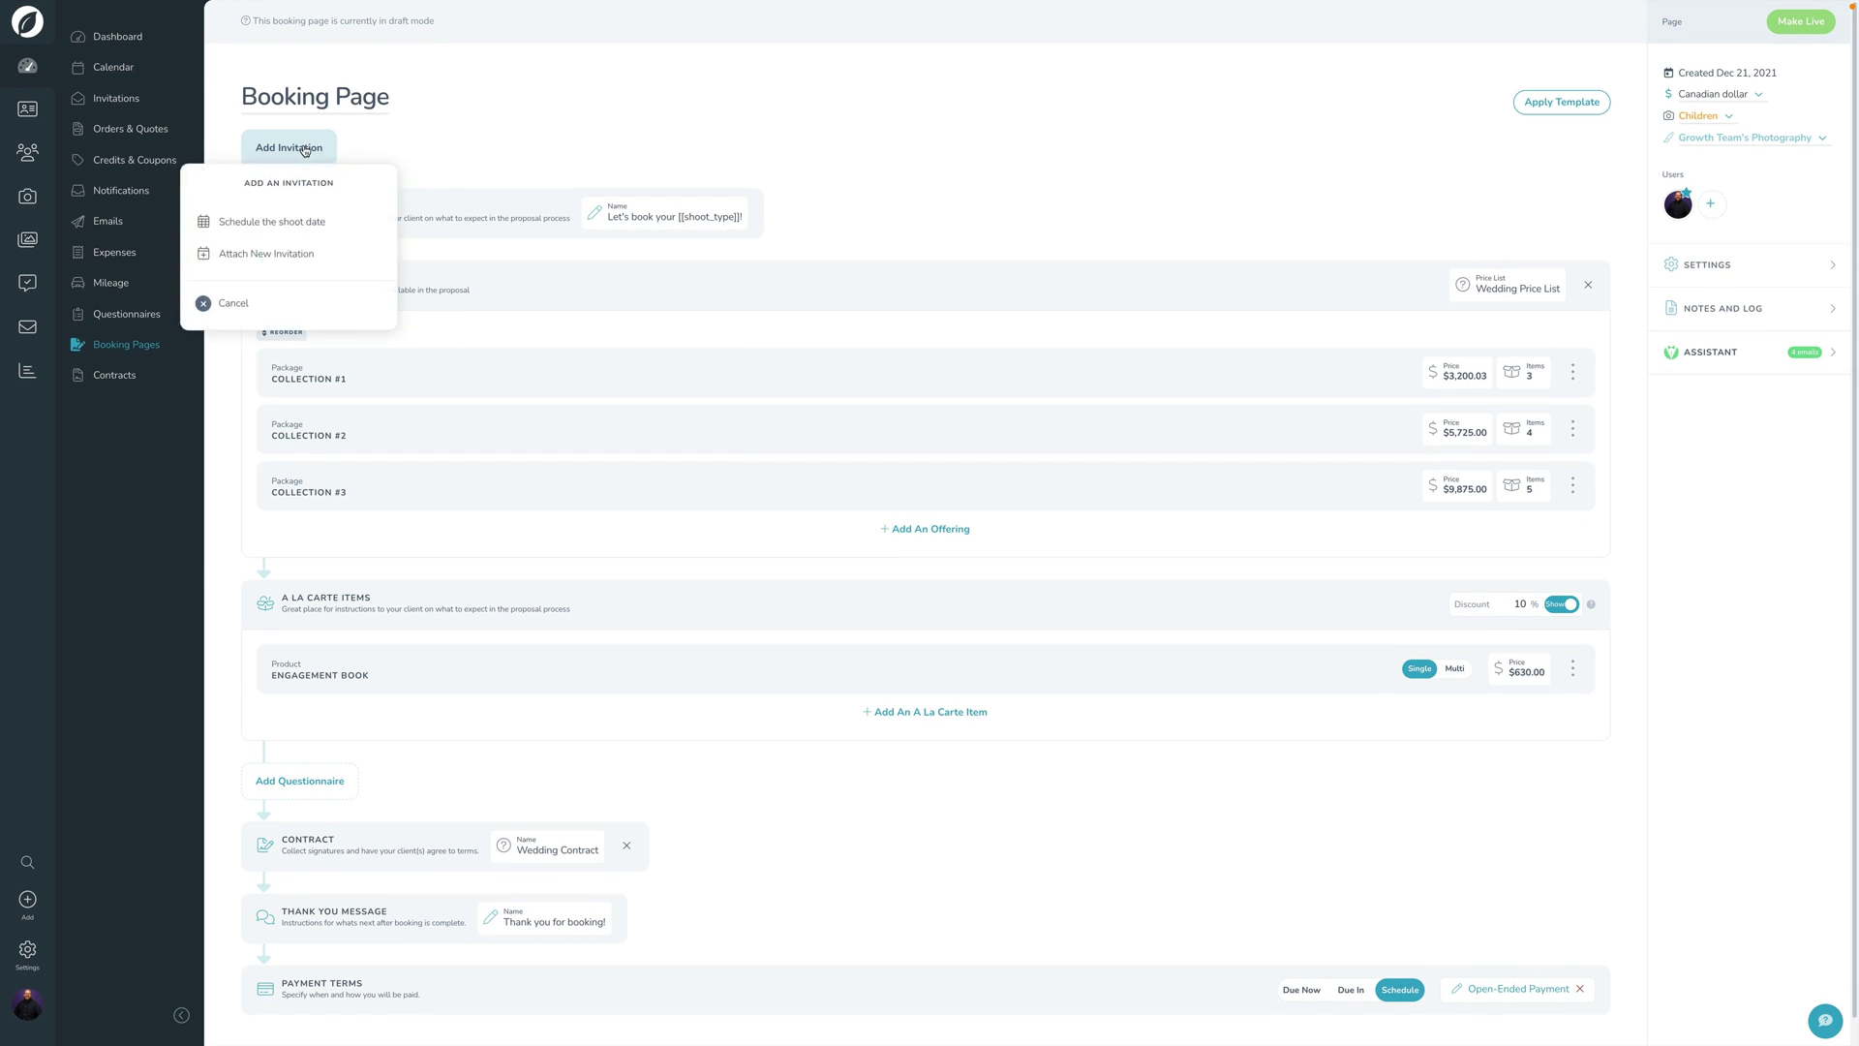
{"action": "left_click", "coordinate": [284, 224]}
{"action": "left_click", "coordinate": [278, 228]}
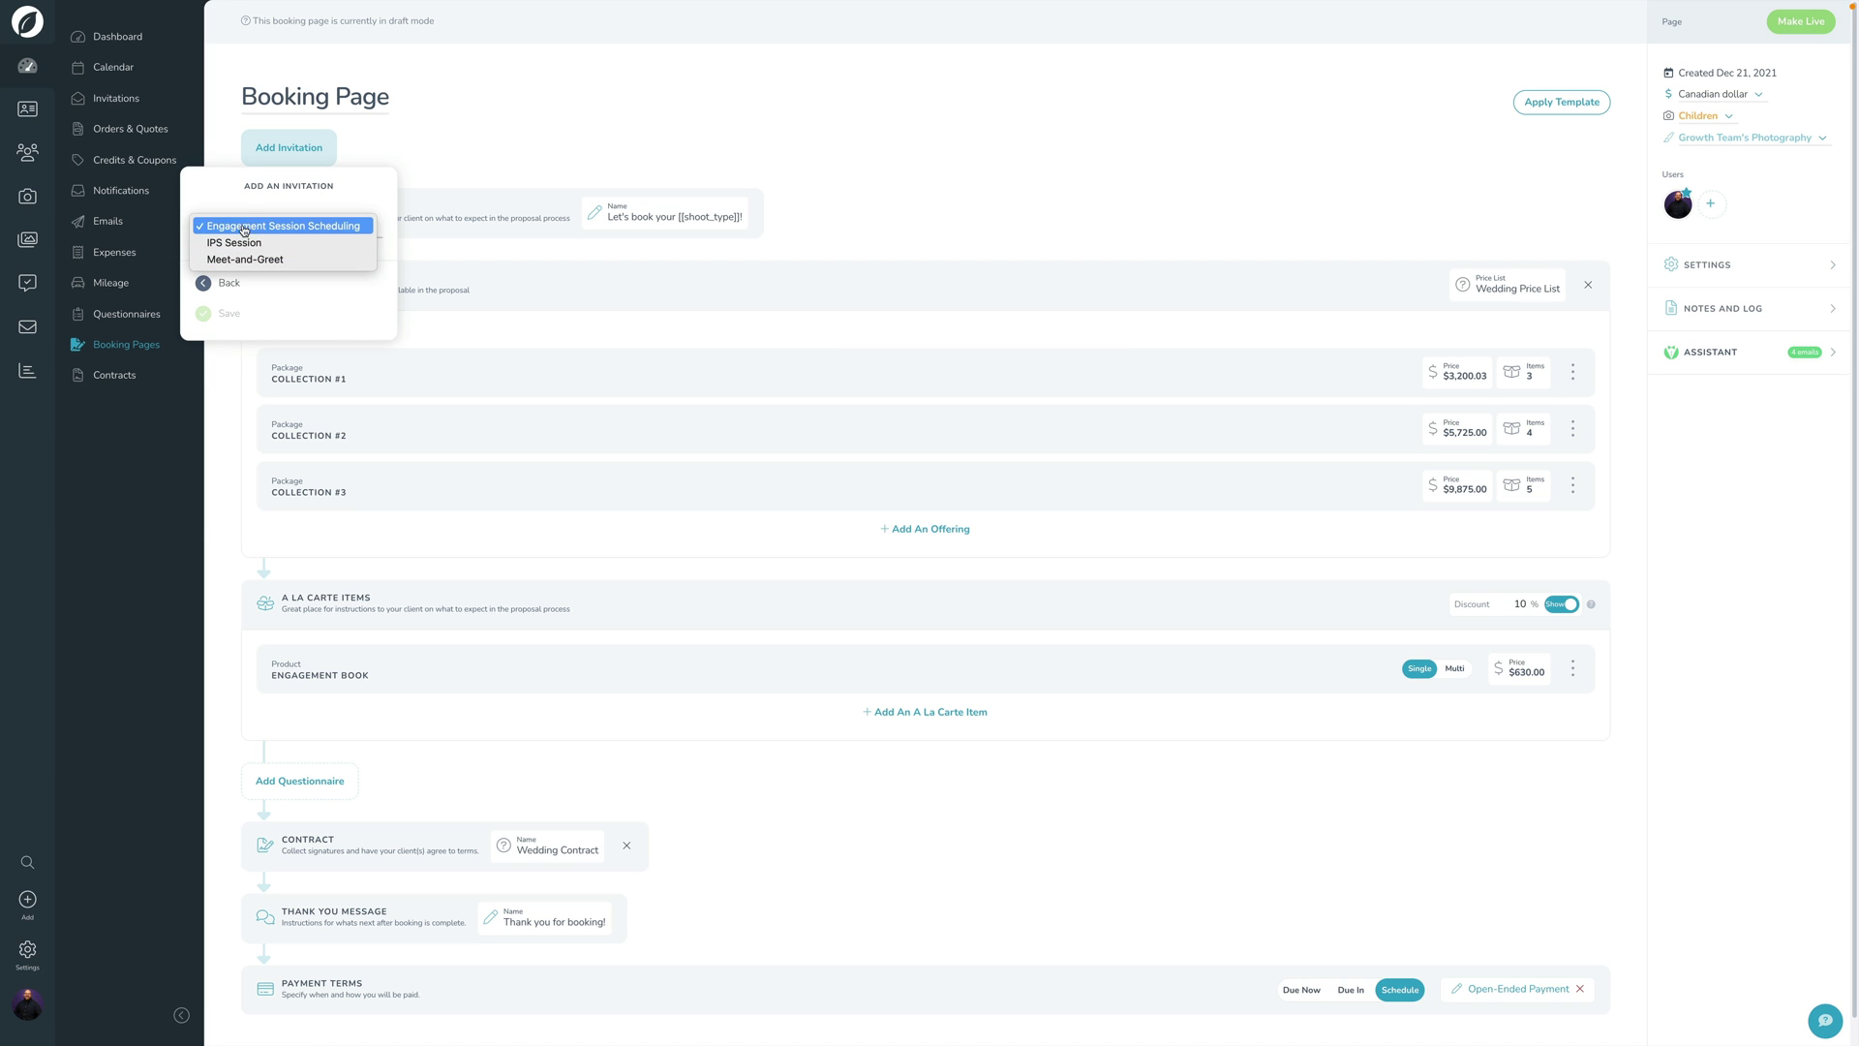
{"action": "left_click", "coordinate": [242, 226]}
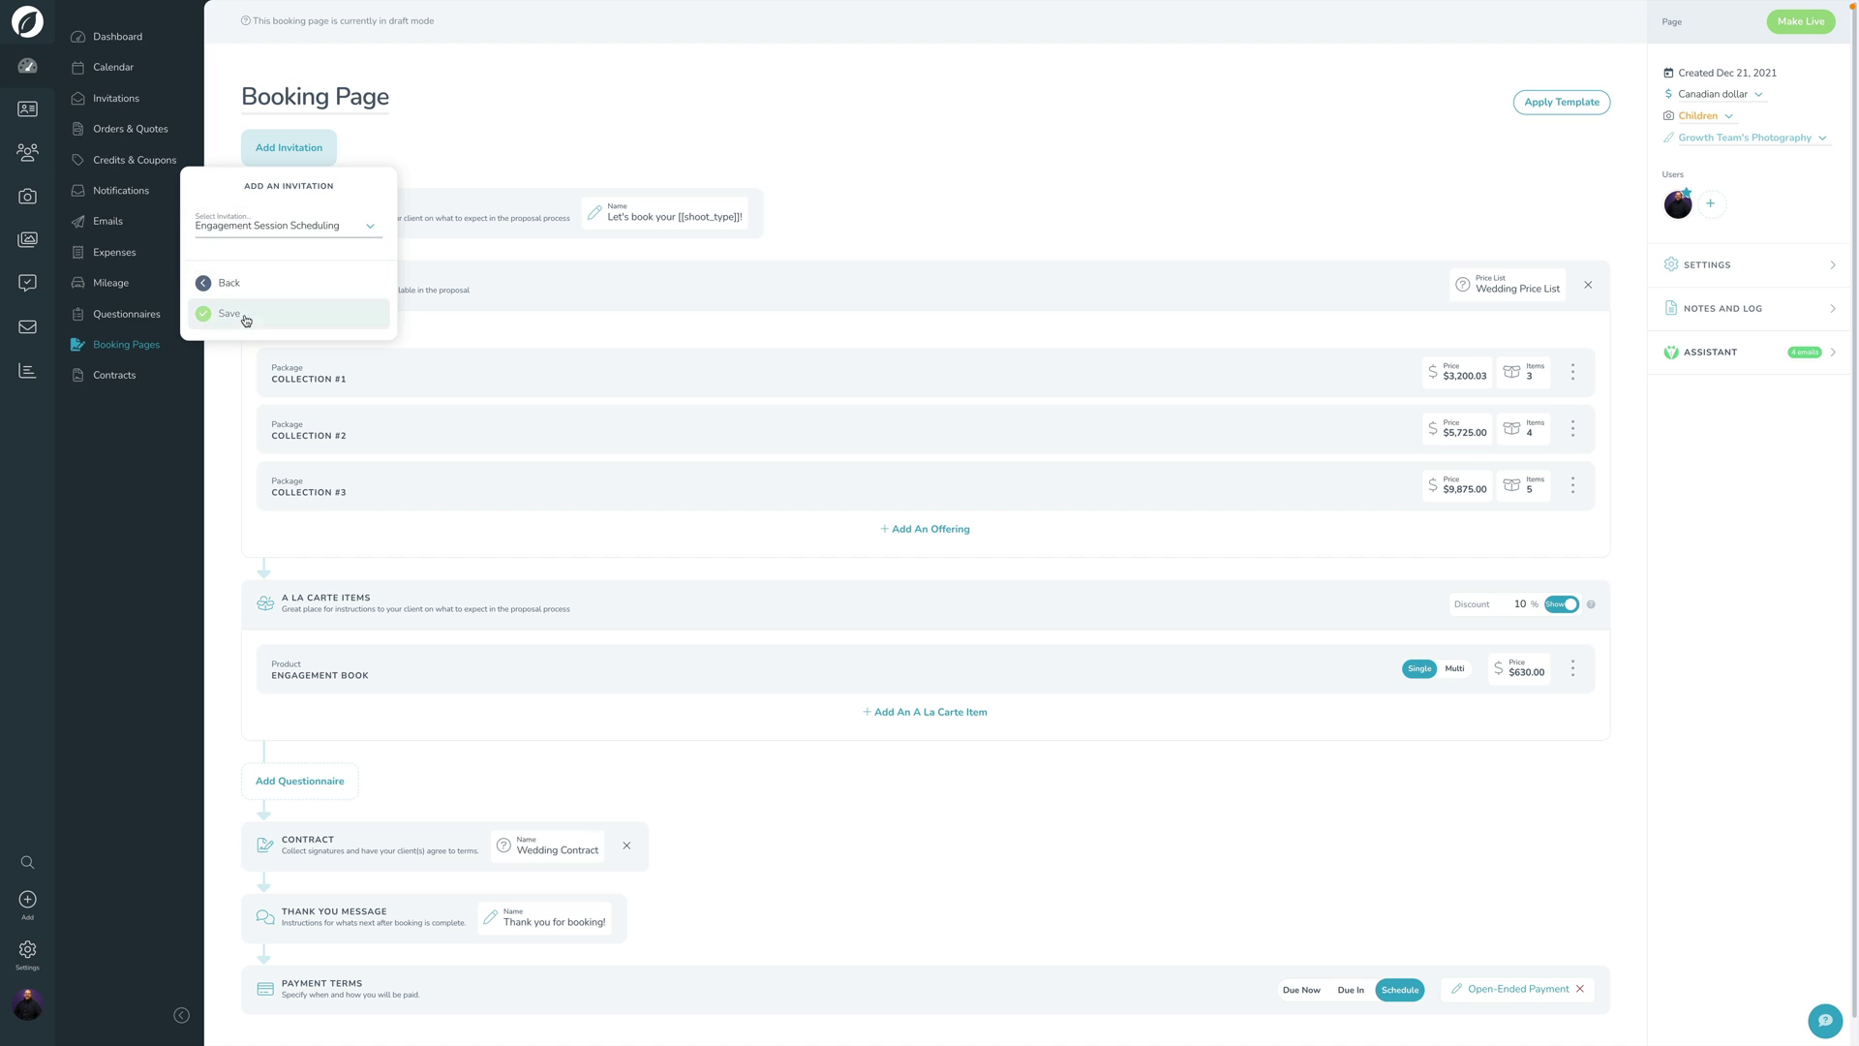
{"action": "left_click", "coordinate": [244, 313]}
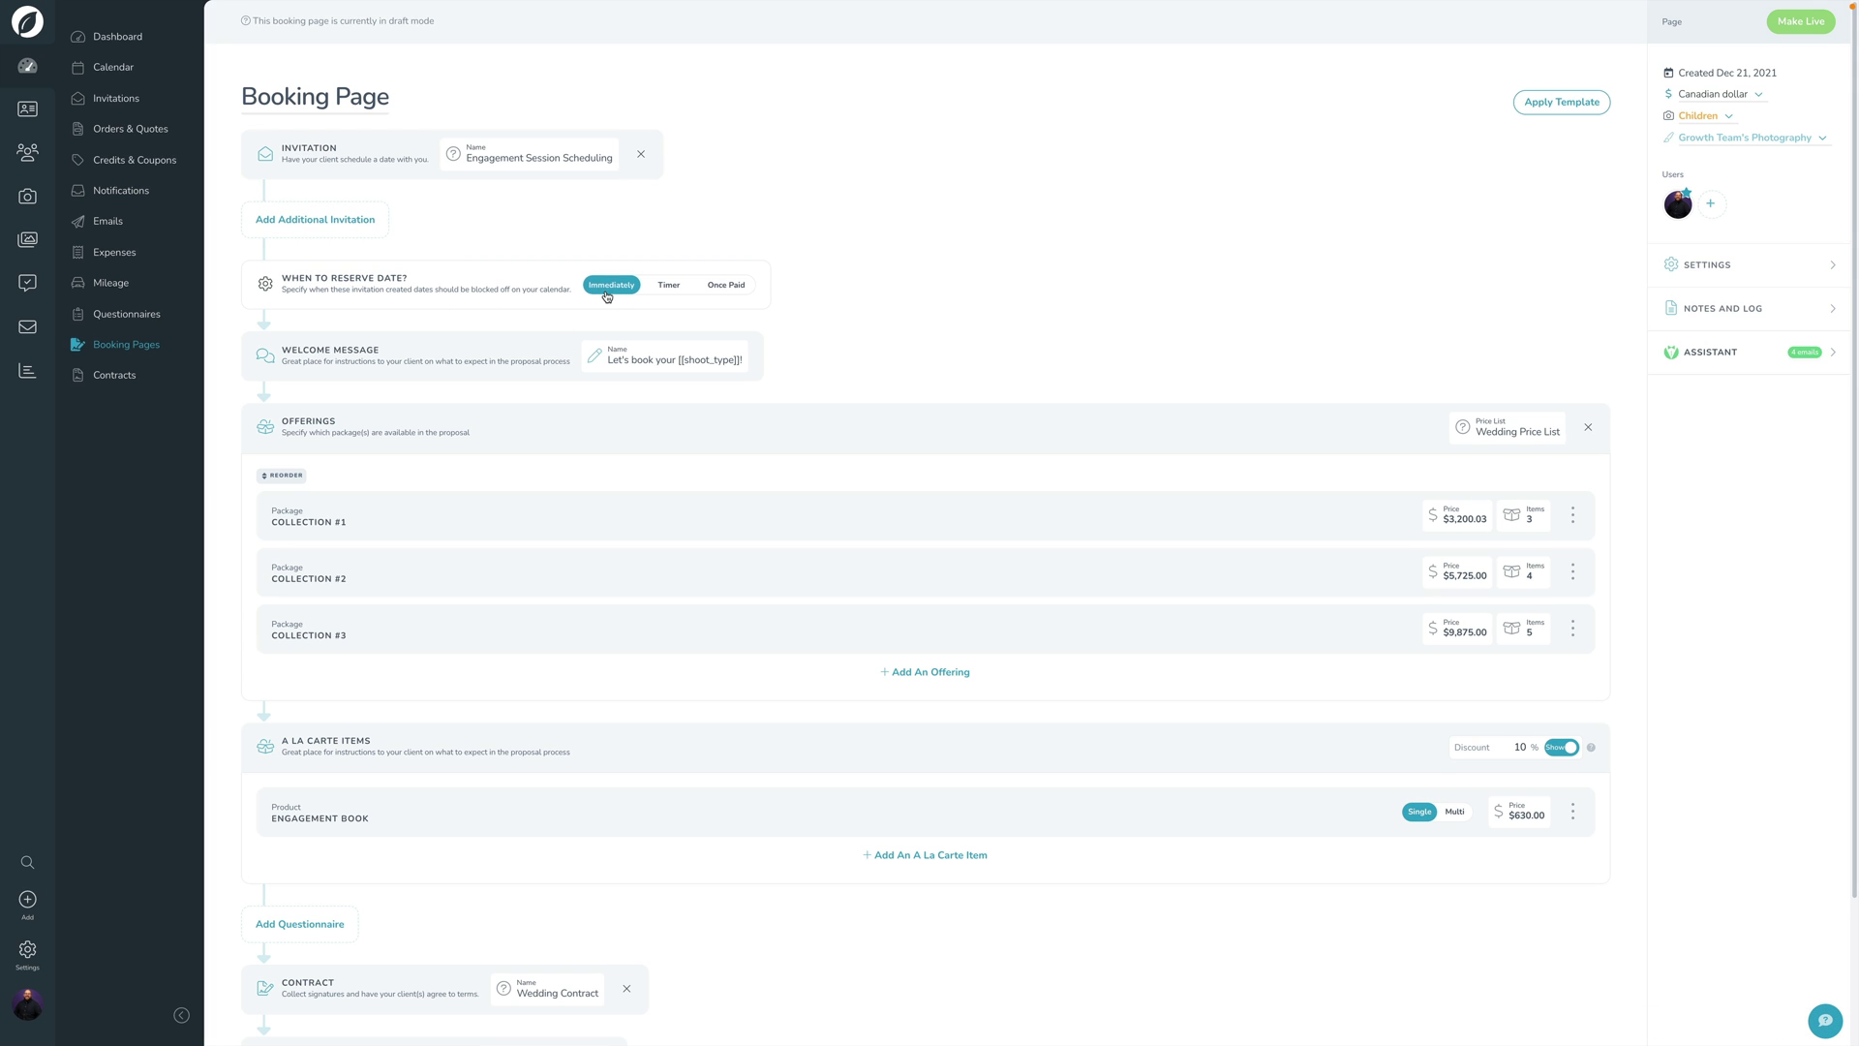
{"action": "left_click", "coordinate": [667, 285]}
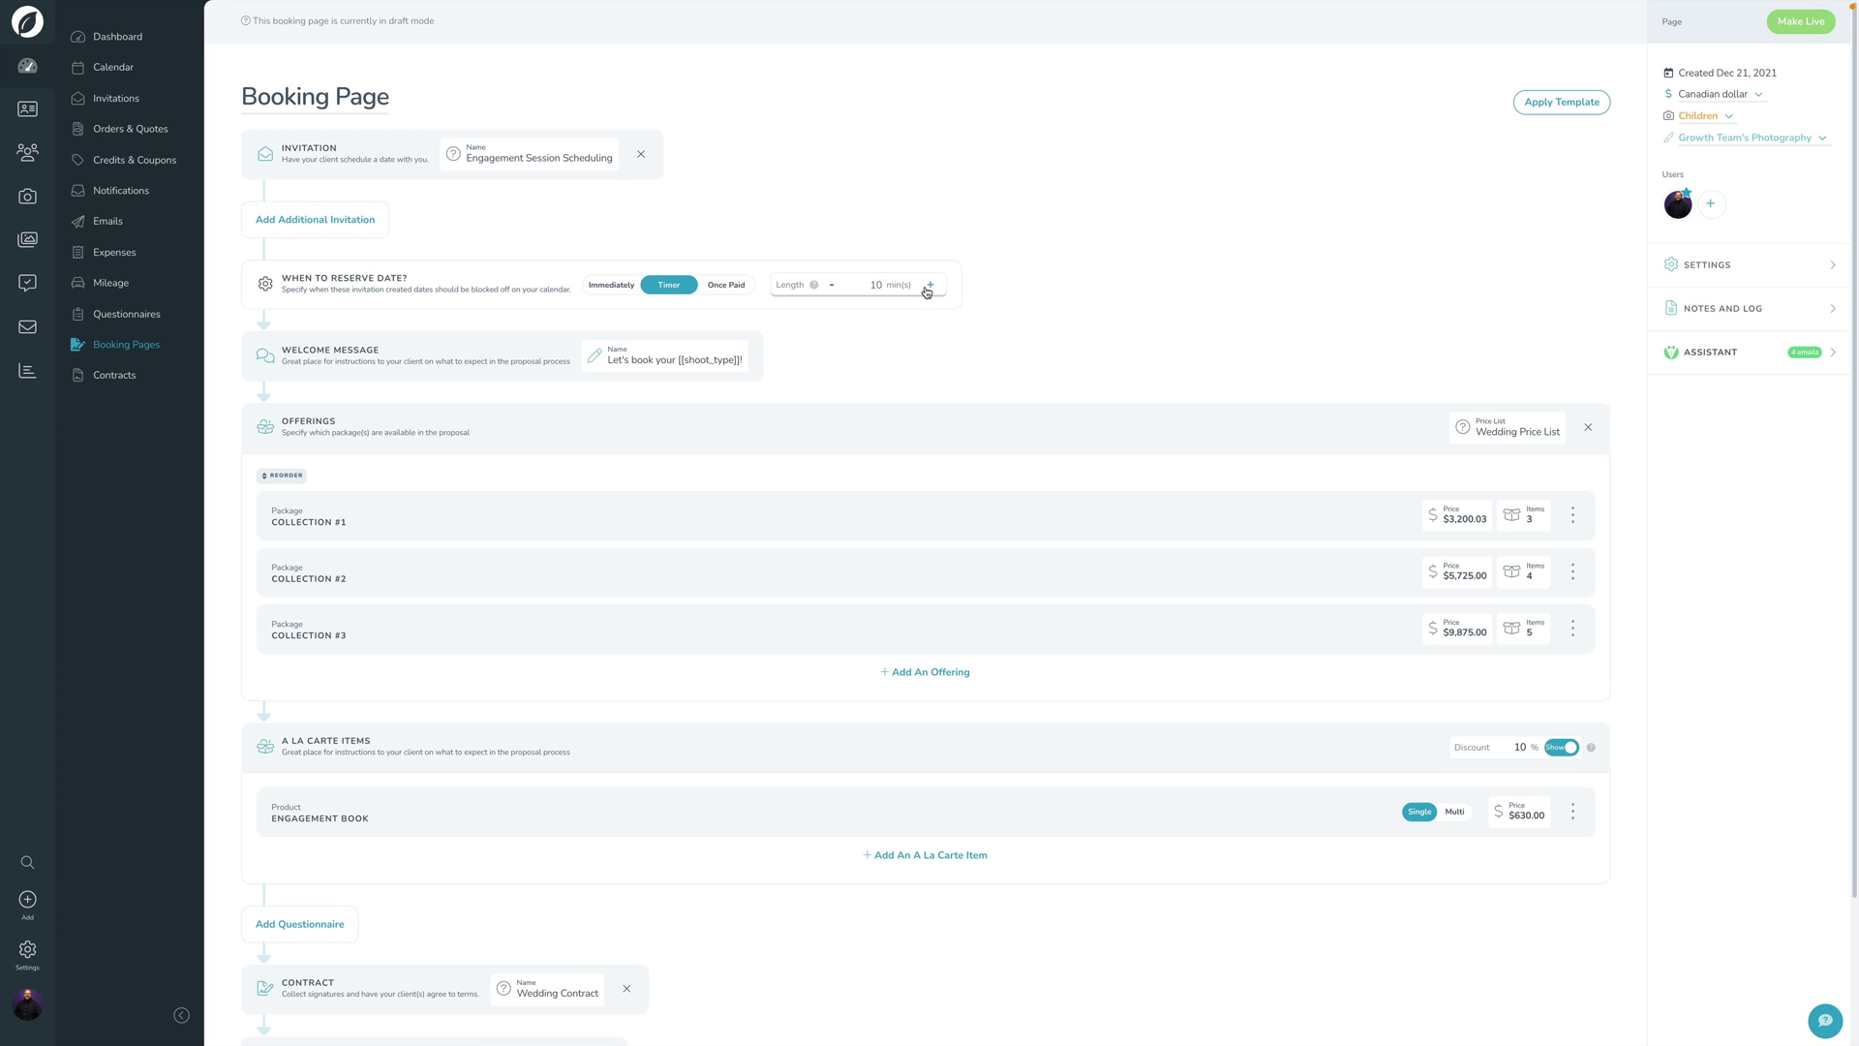
{"action": "left_click", "coordinate": [752, 288]}
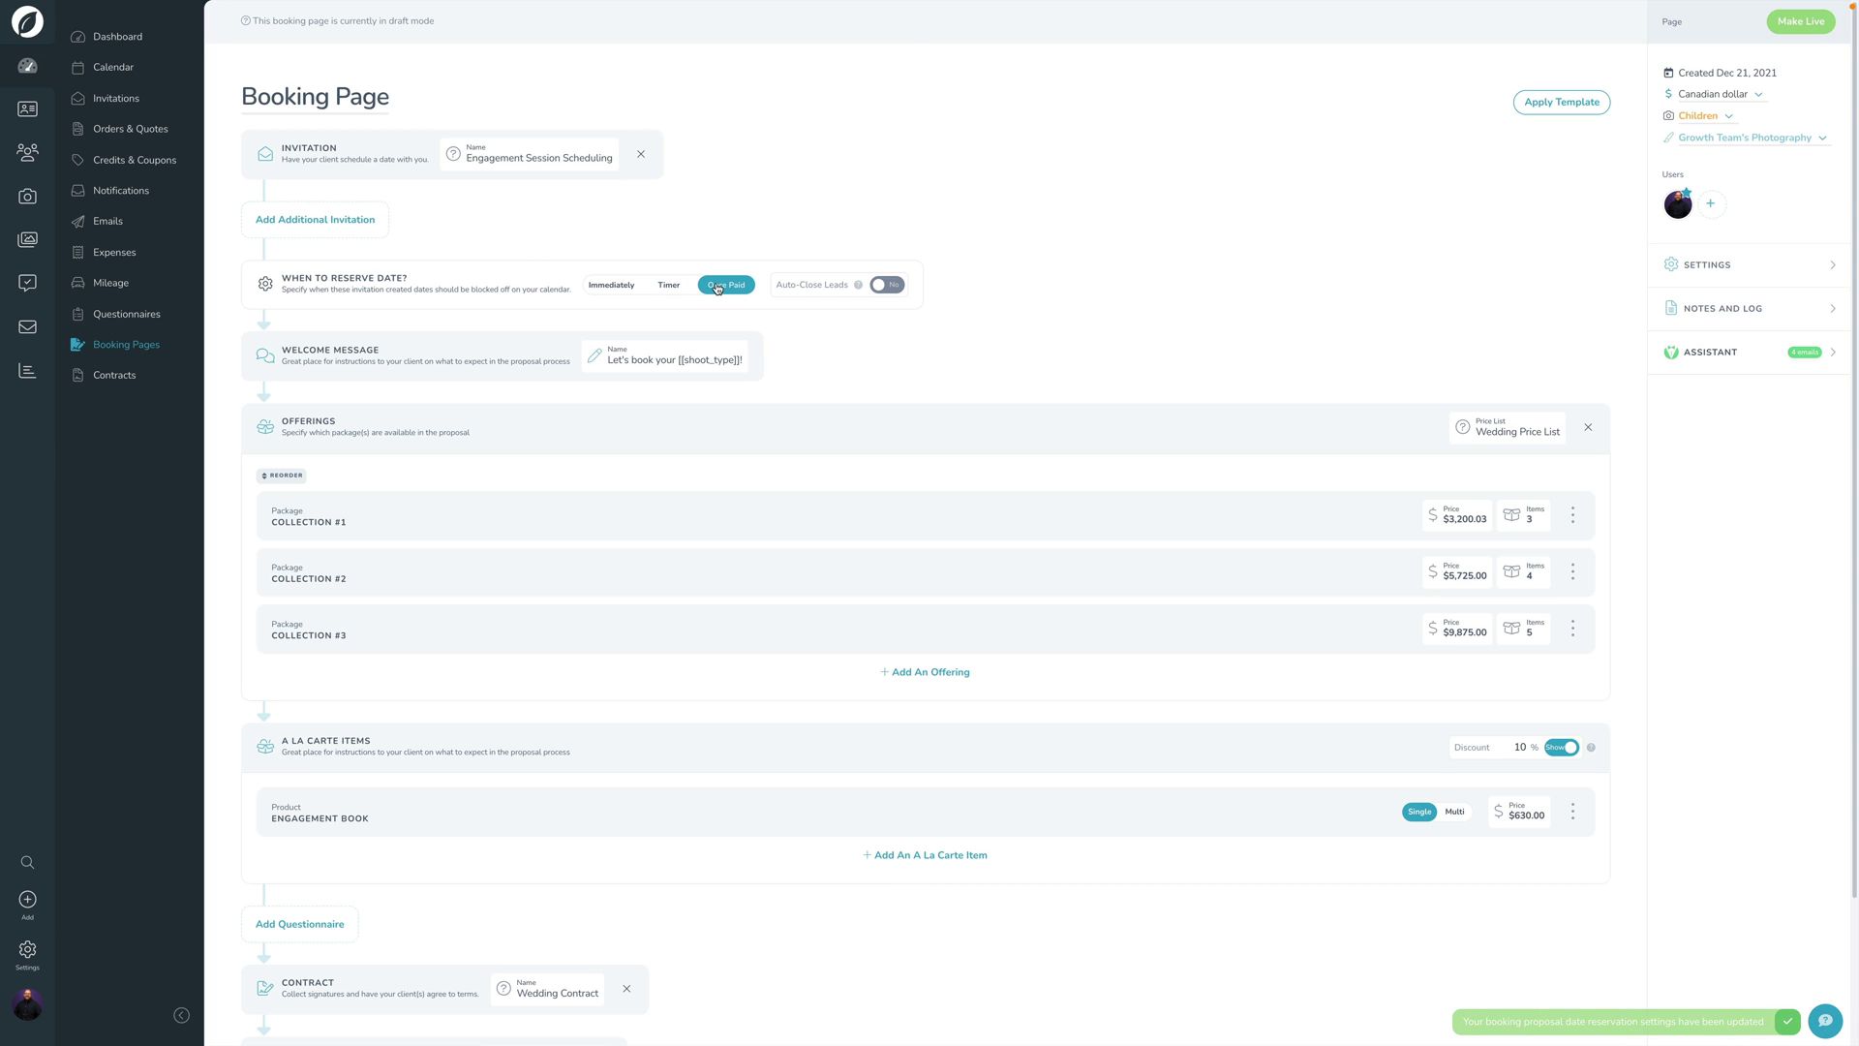
{"action": "left_click", "coordinate": [885, 284]}
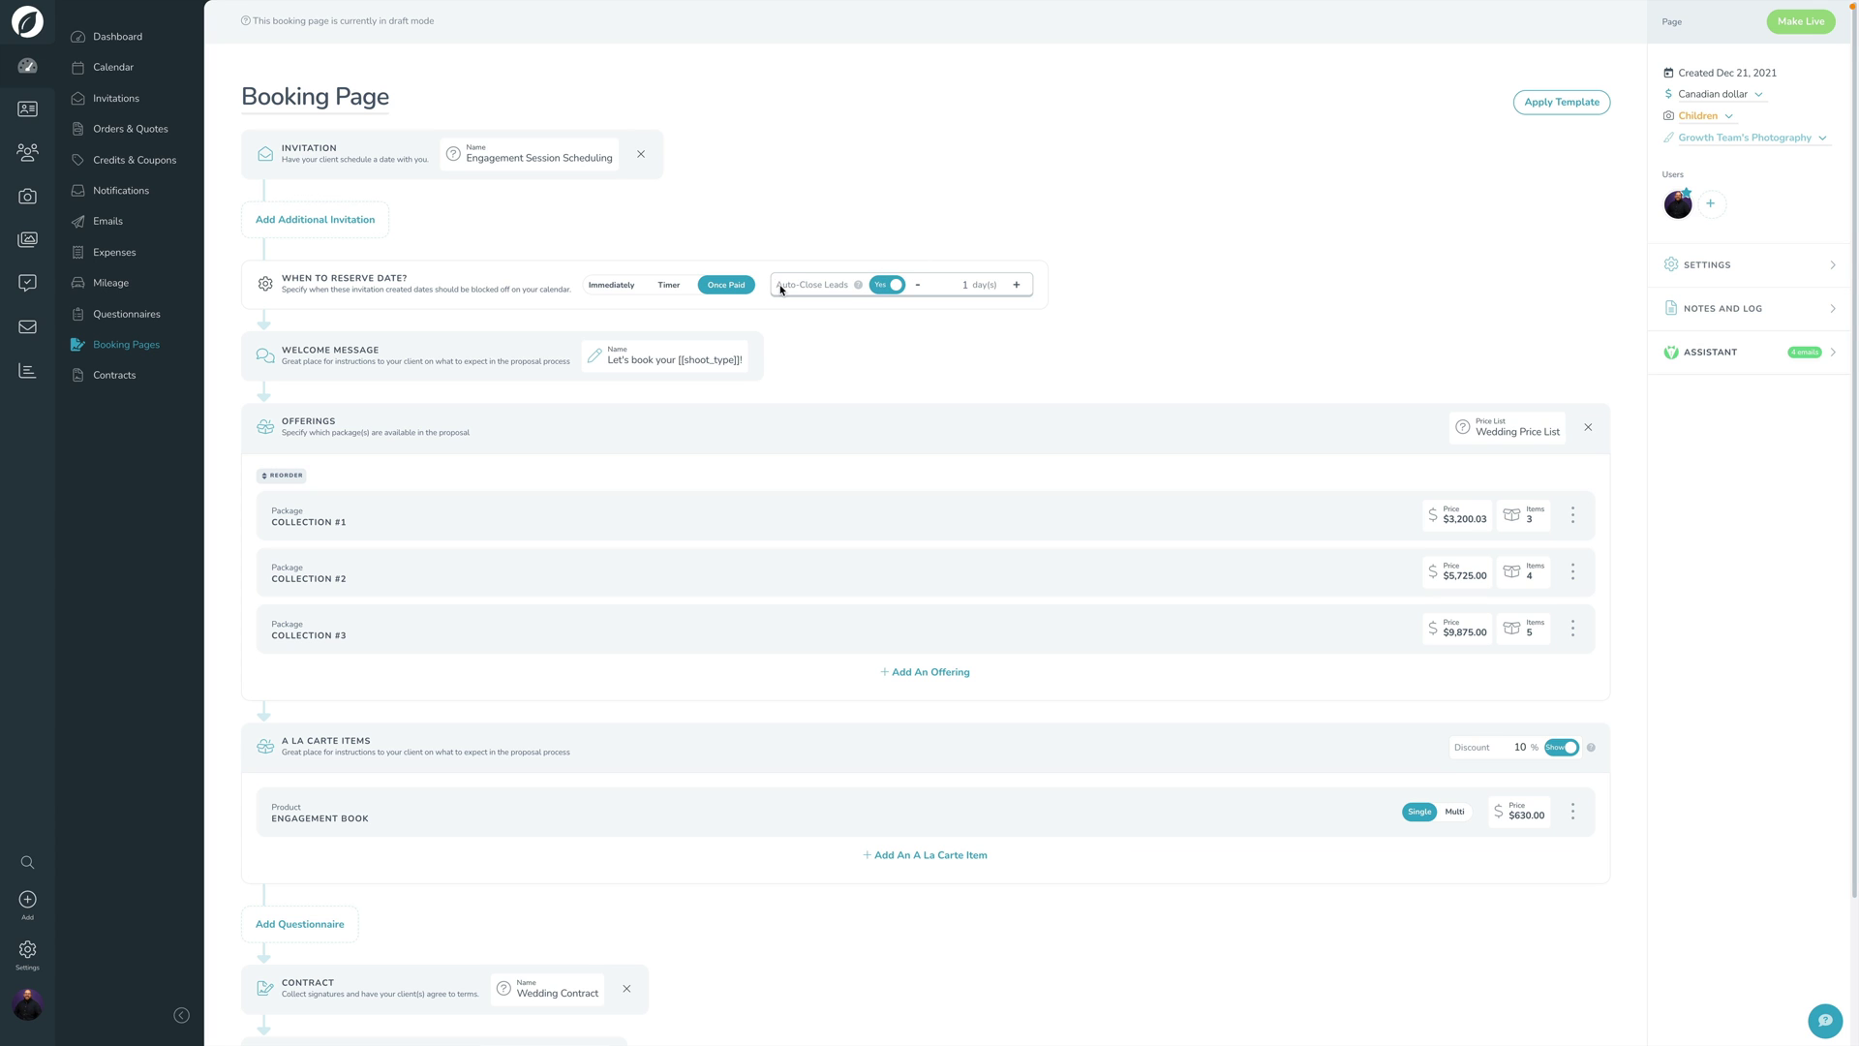
{"action": "left_click", "coordinate": [629, 286]}
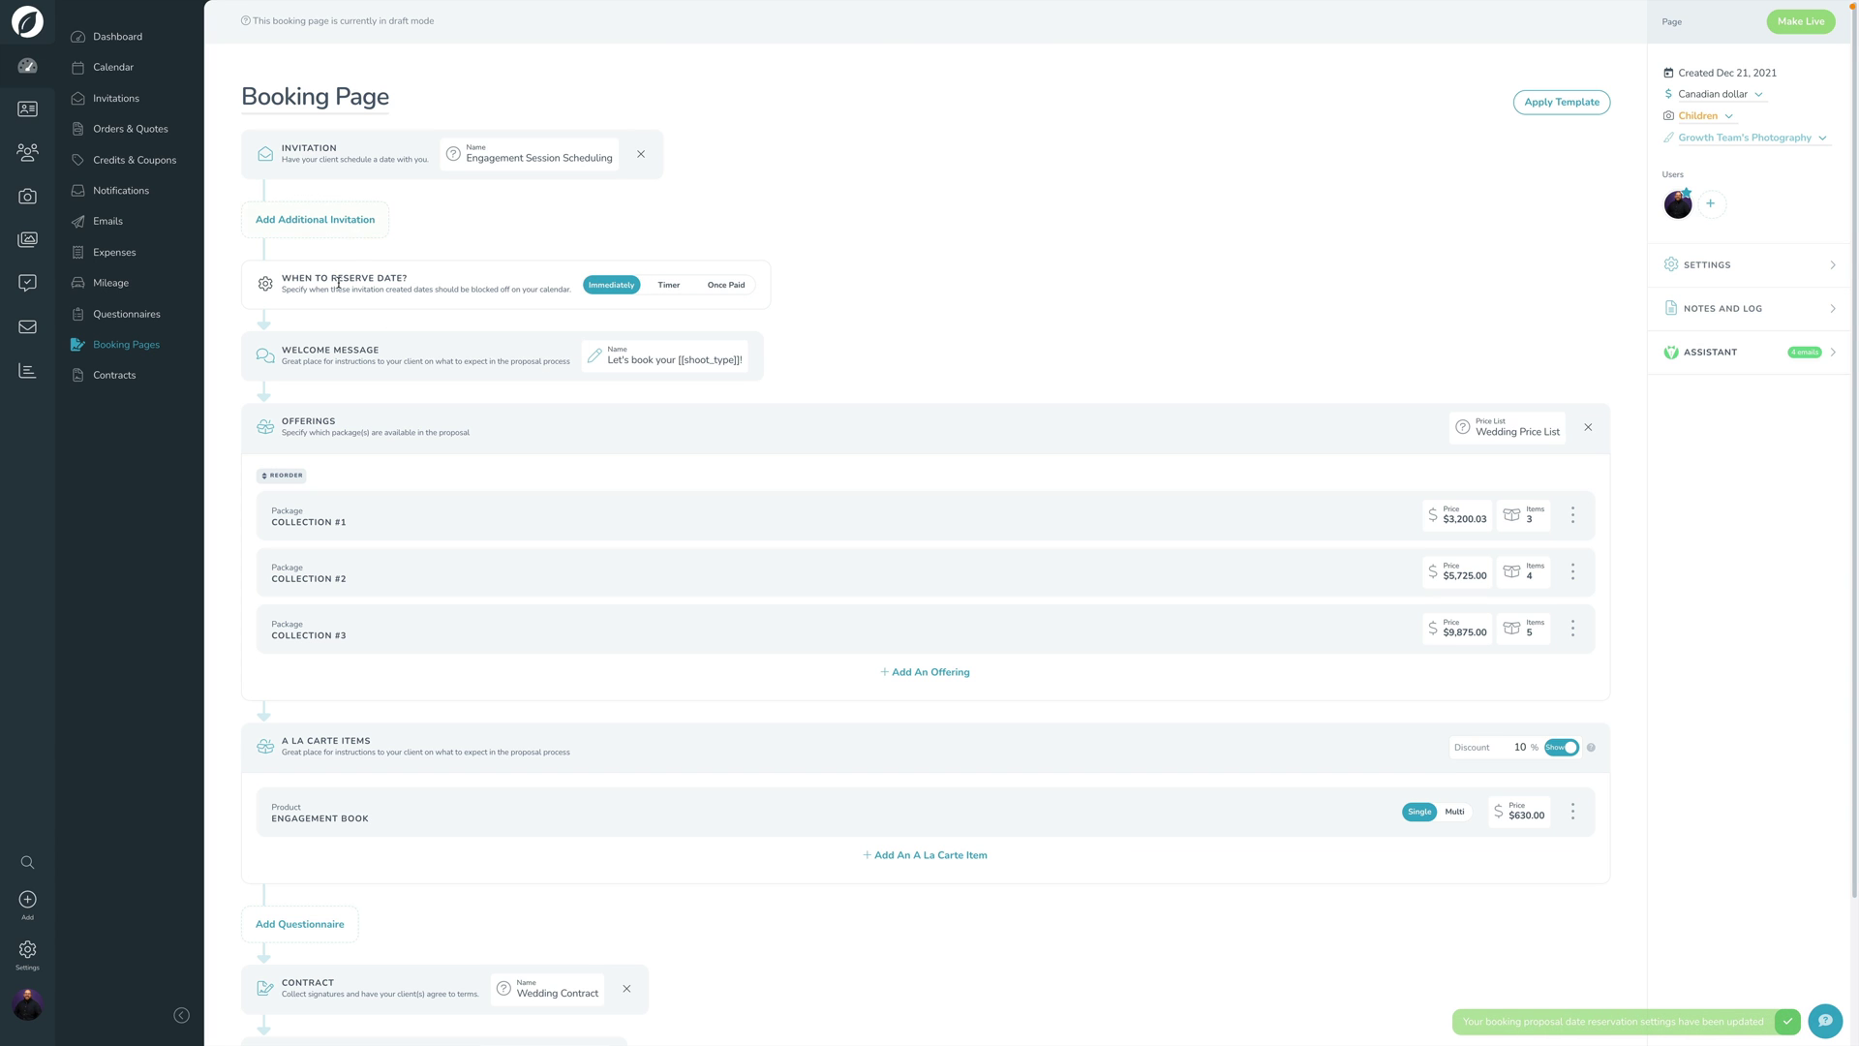
{"action": "left_click", "coordinate": [649, 362]}
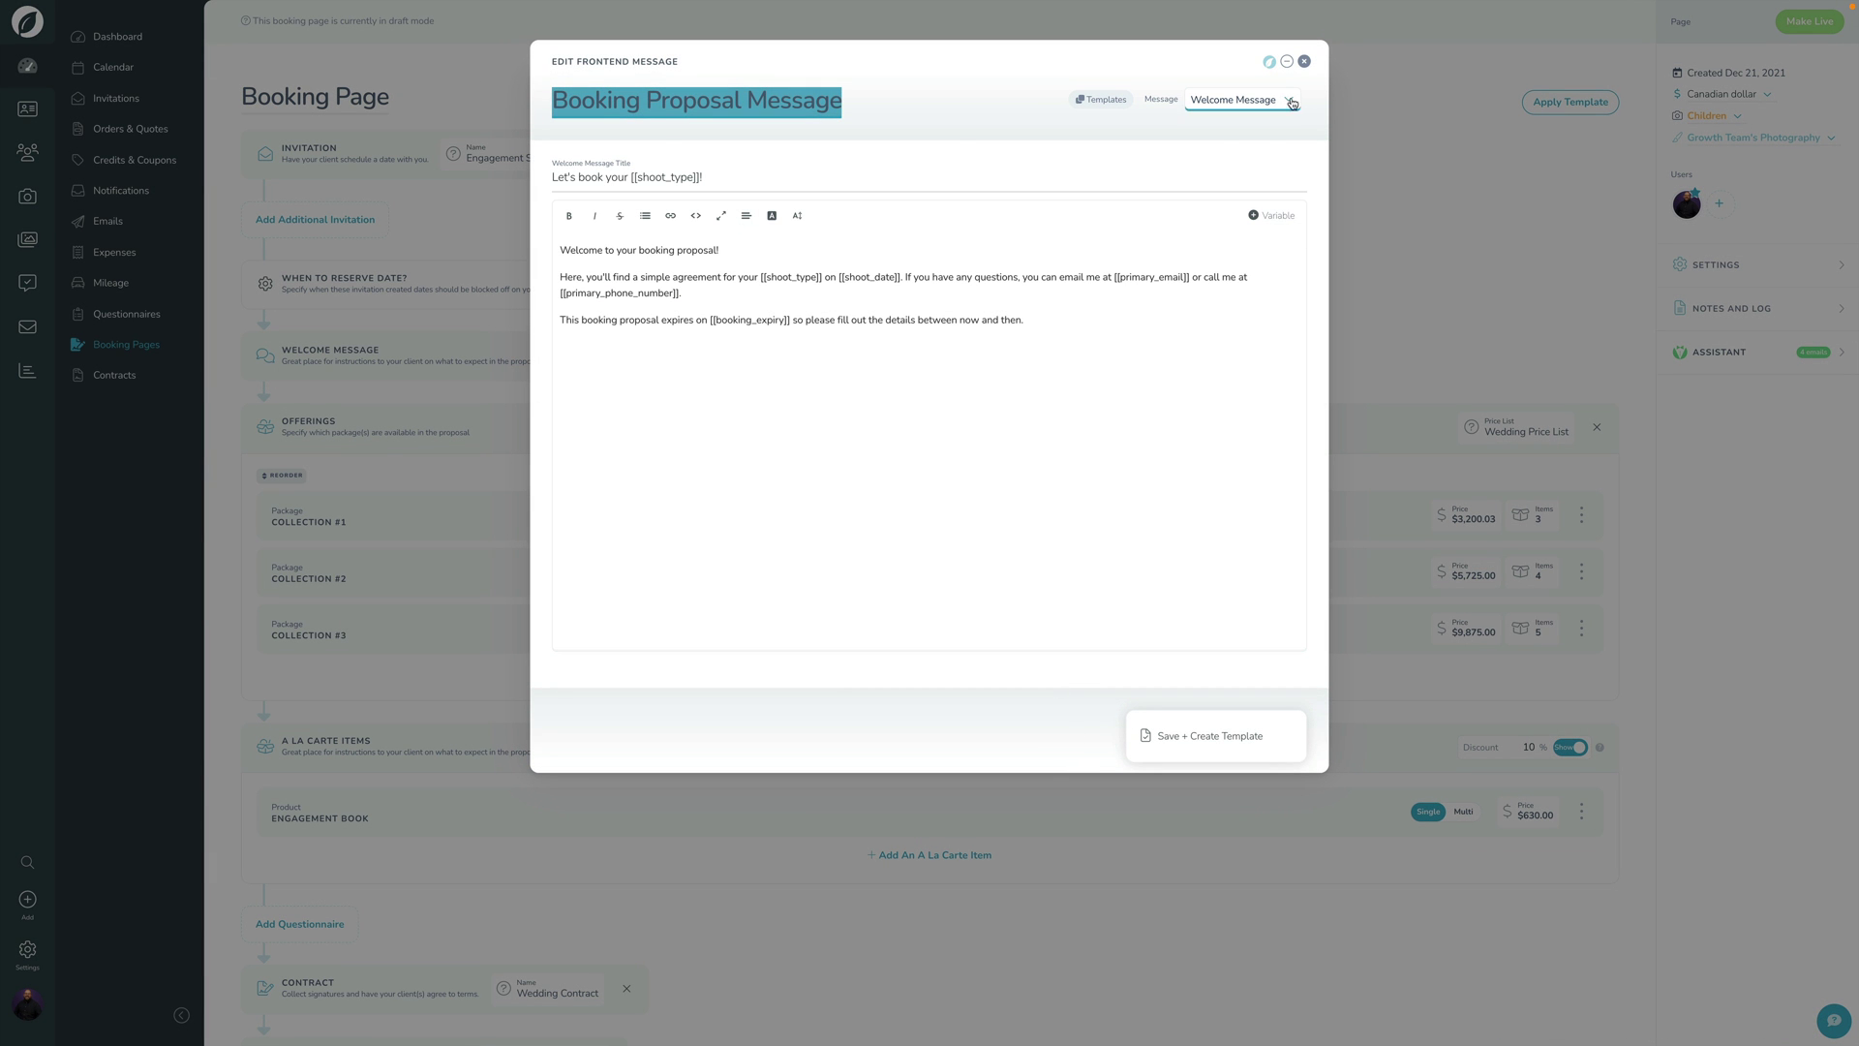
{"action": "left_click", "coordinate": [1304, 61]}
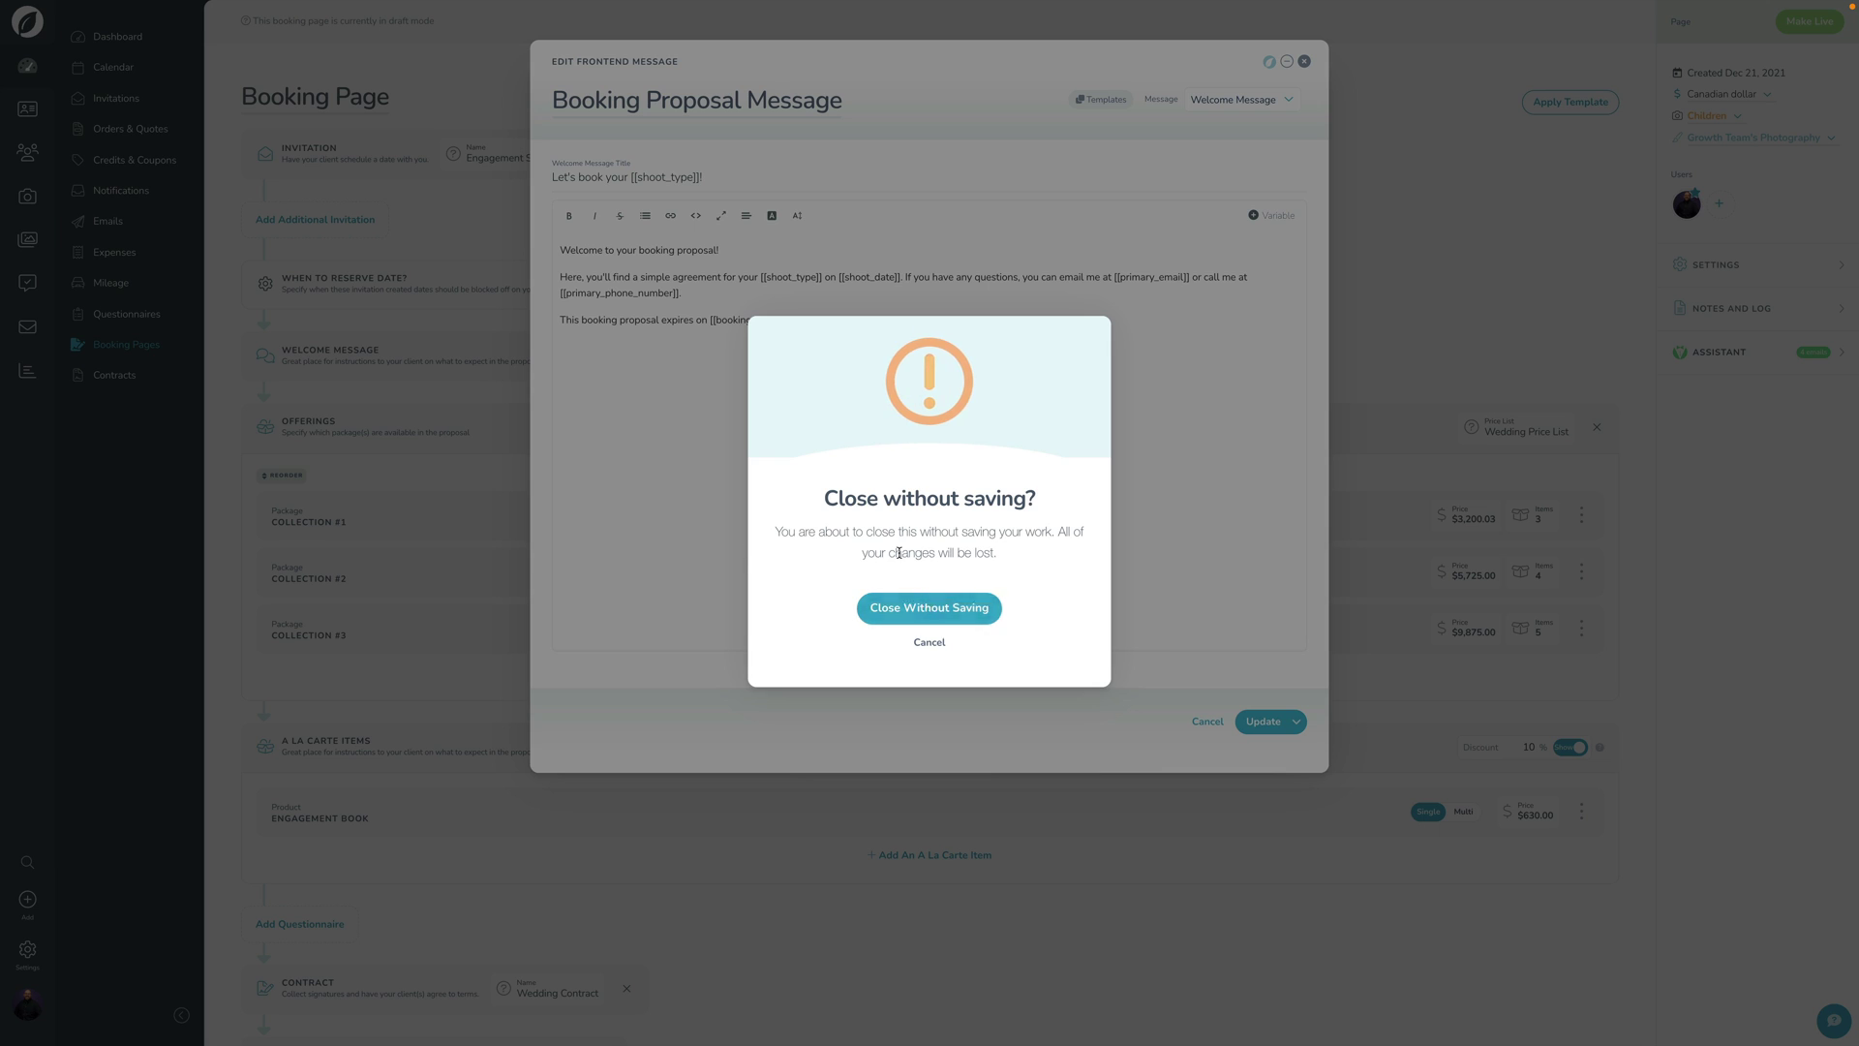
{"action": "left_click", "coordinate": [926, 607]}
{"action": "scroll", "coordinate": [423, 467], "scroll_direction": "down", "scroll_amount": 3}
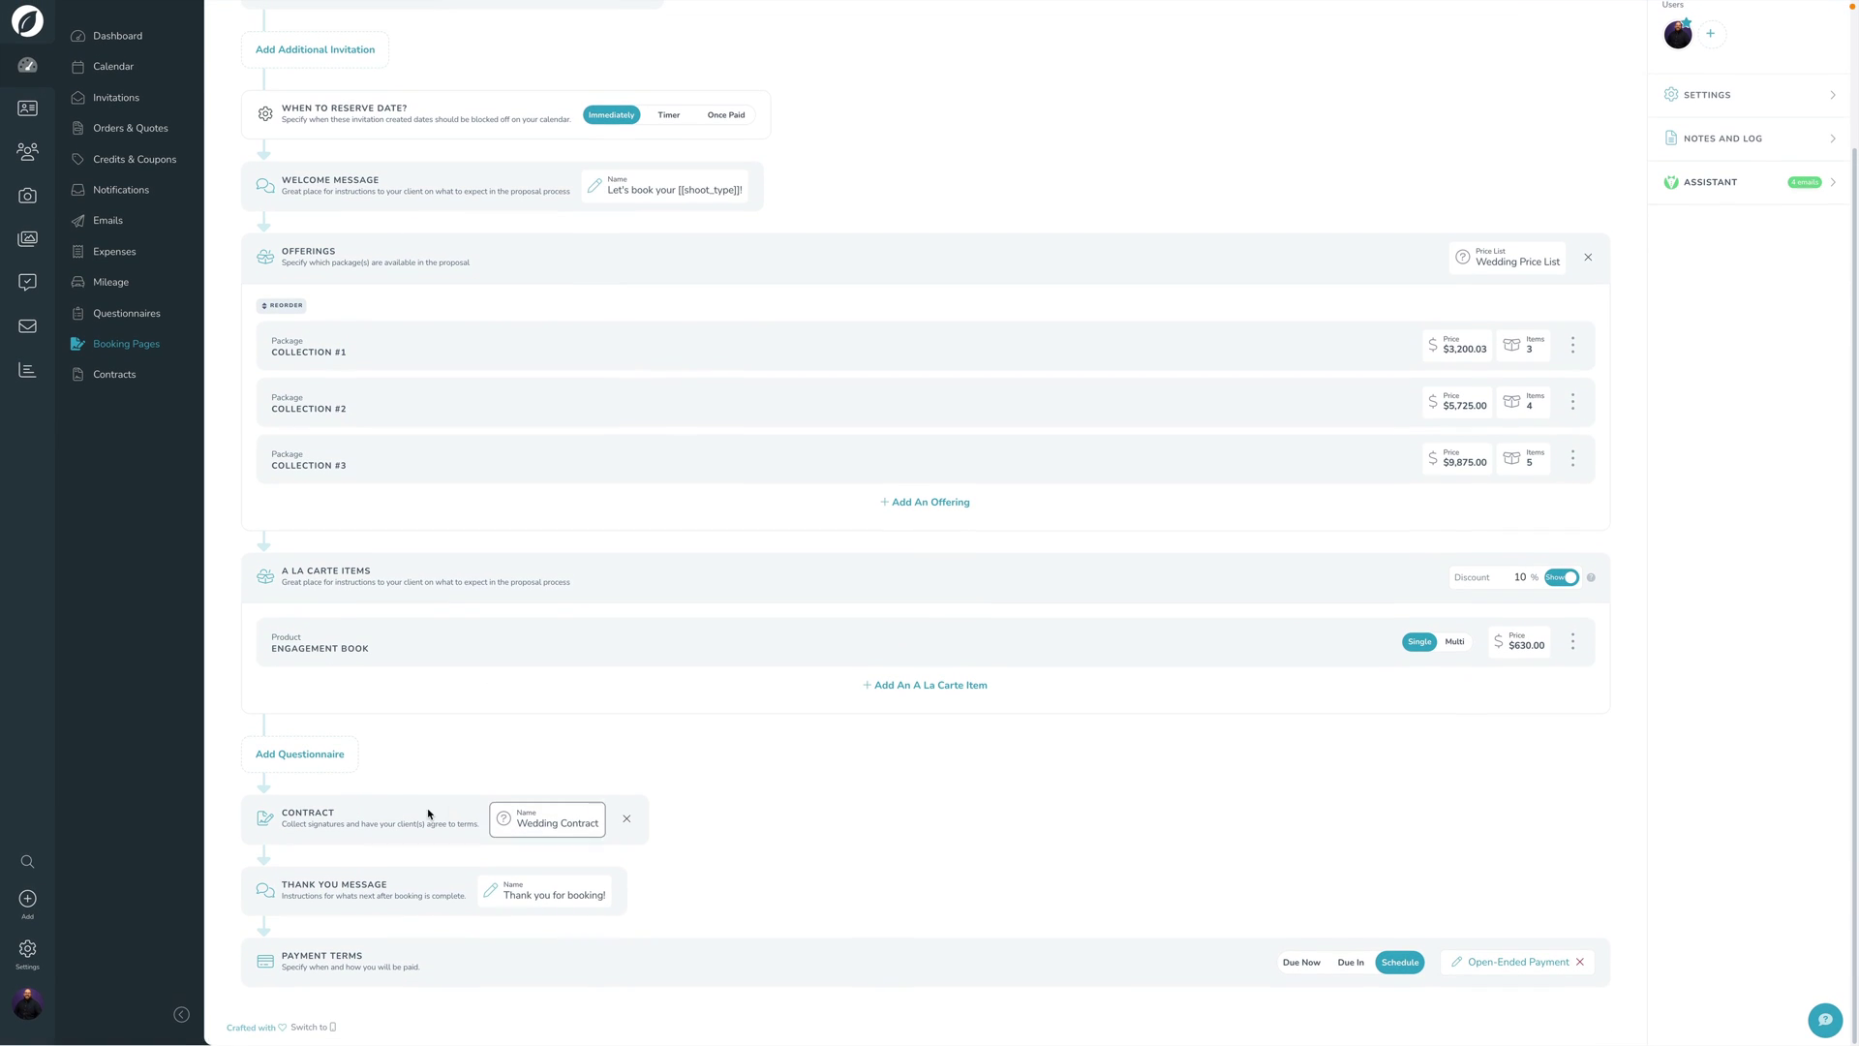
{"action": "left_click", "coordinate": [542, 895]}
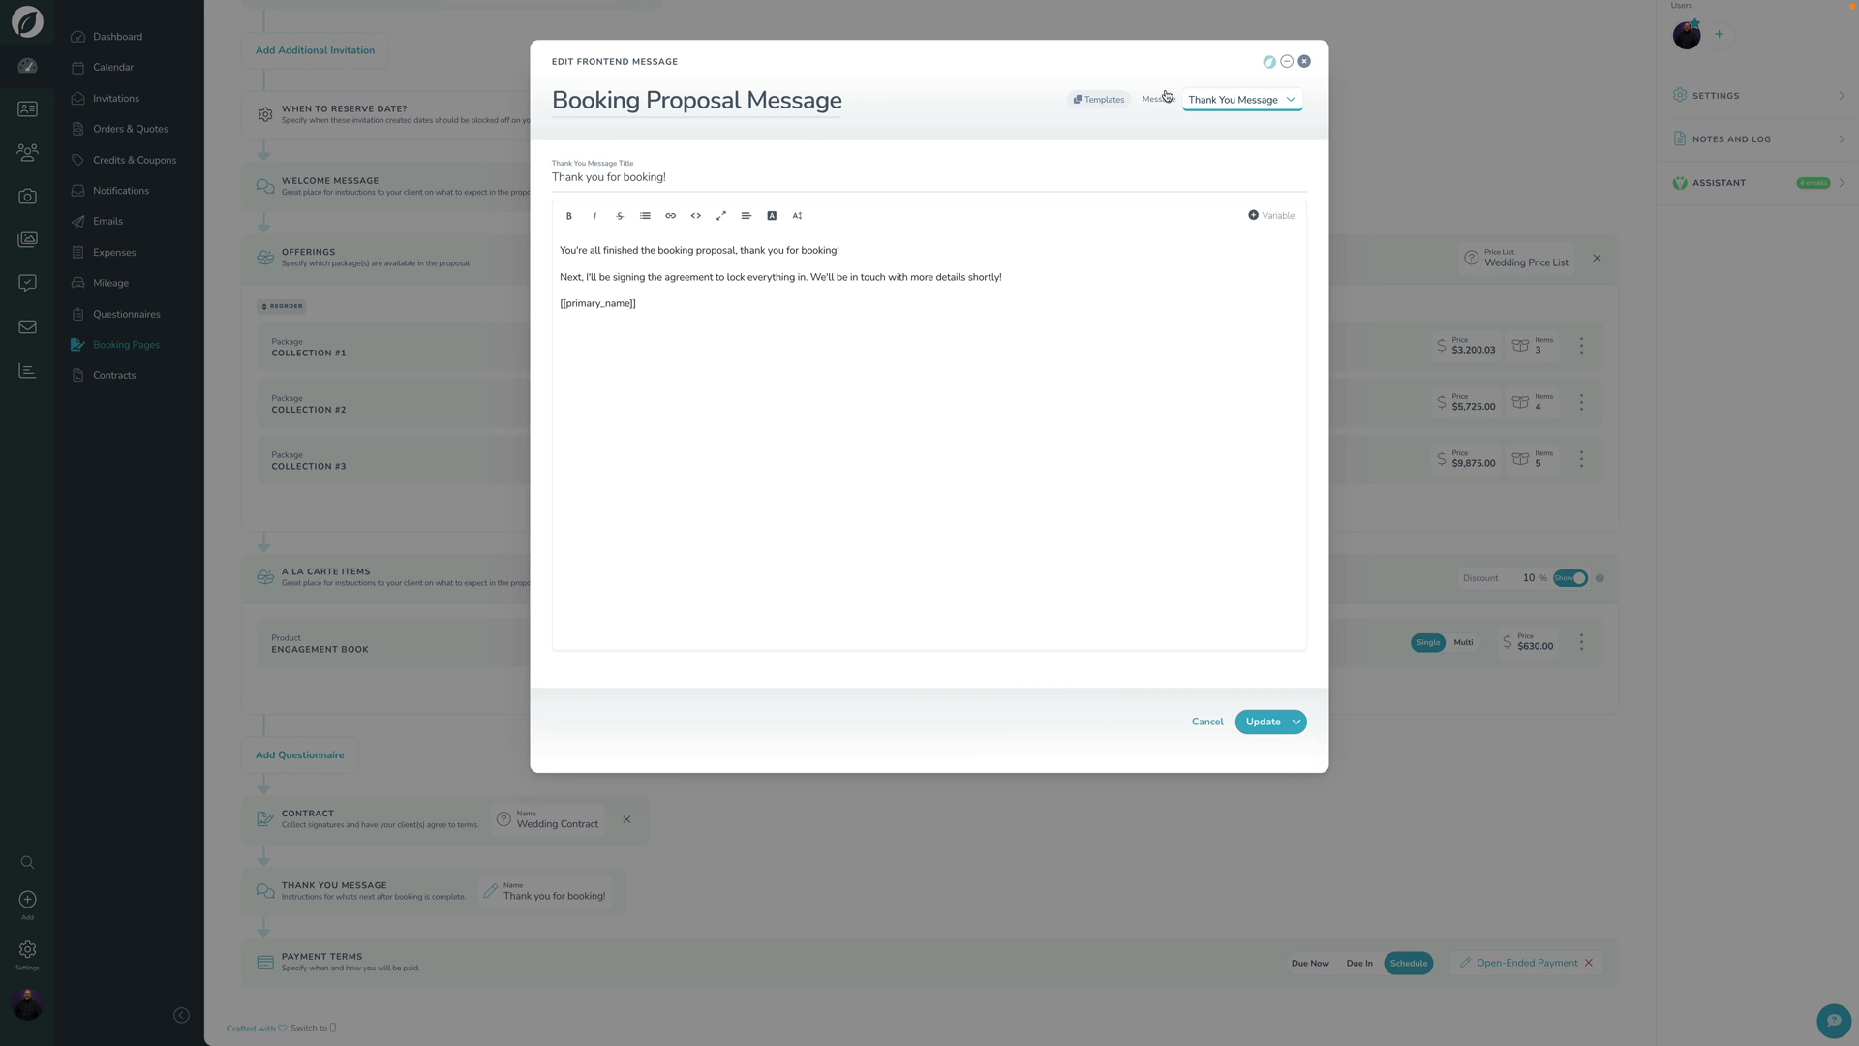
{"action": "left_click", "coordinate": [1303, 61]}
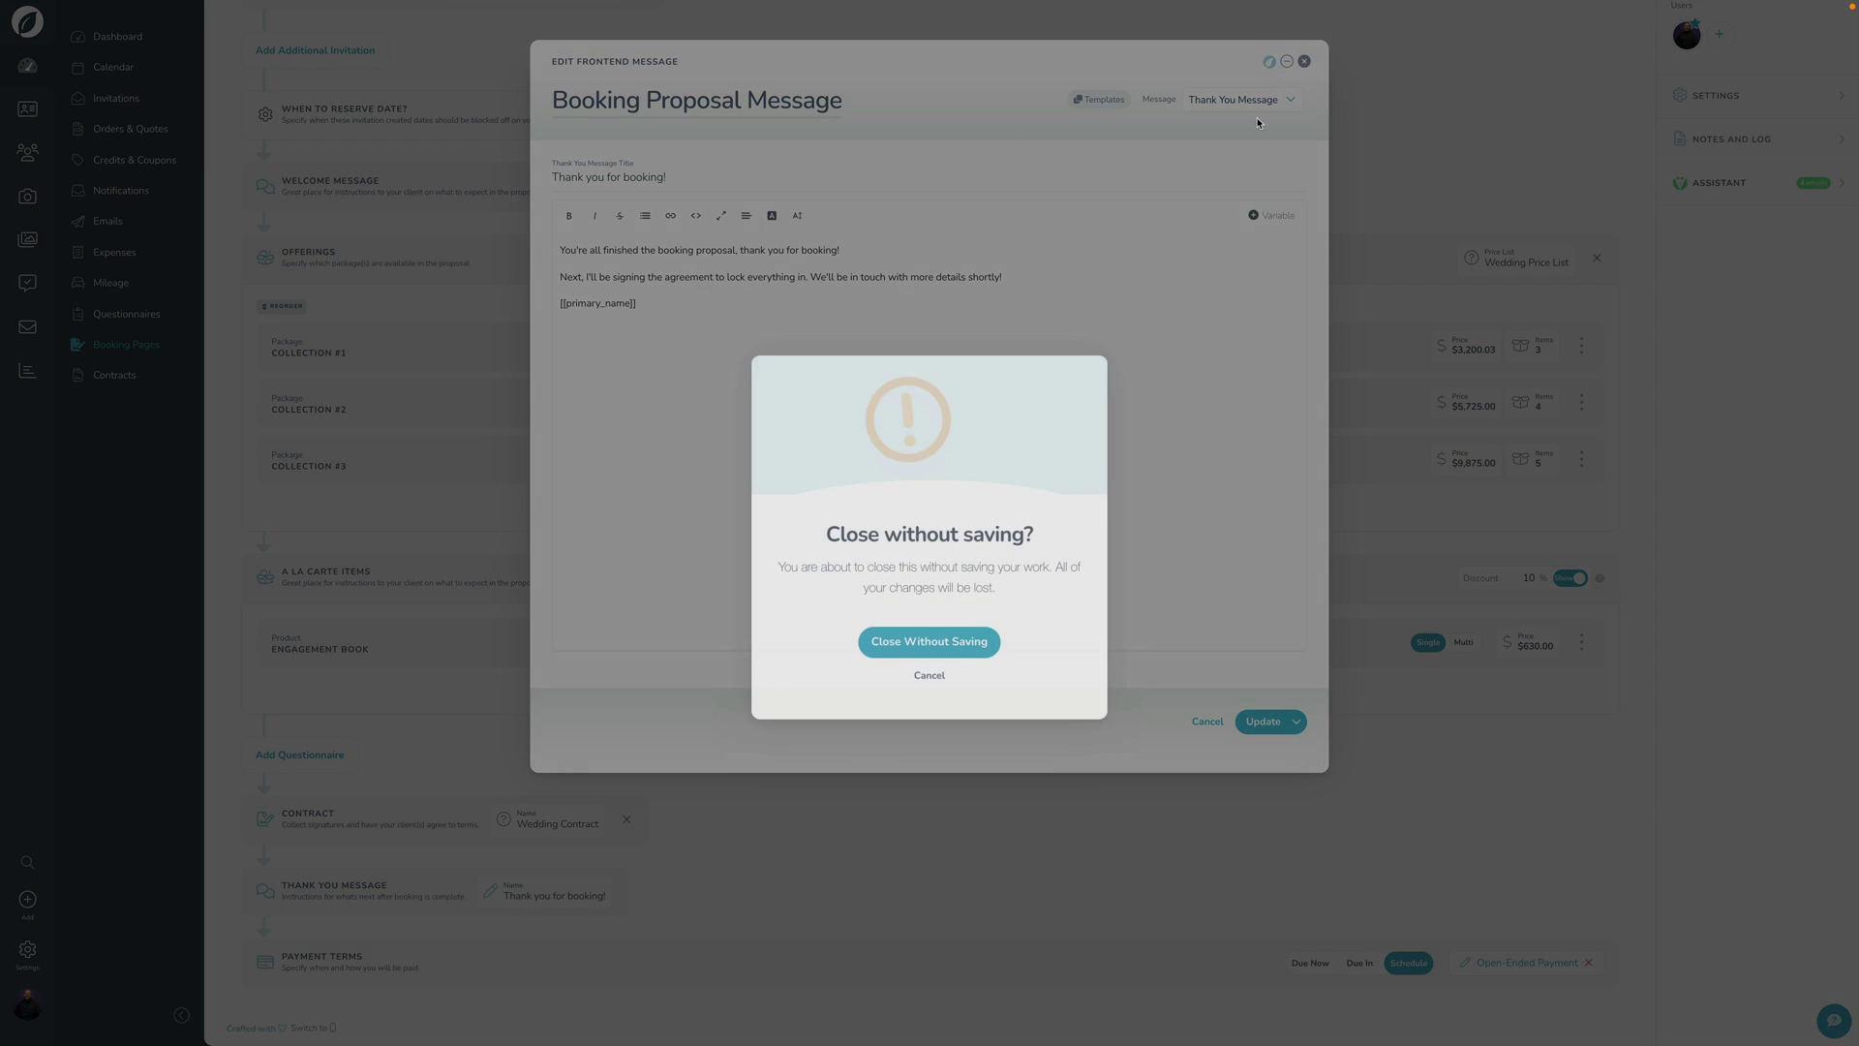
{"action": "left_click", "coordinate": [929, 610]}
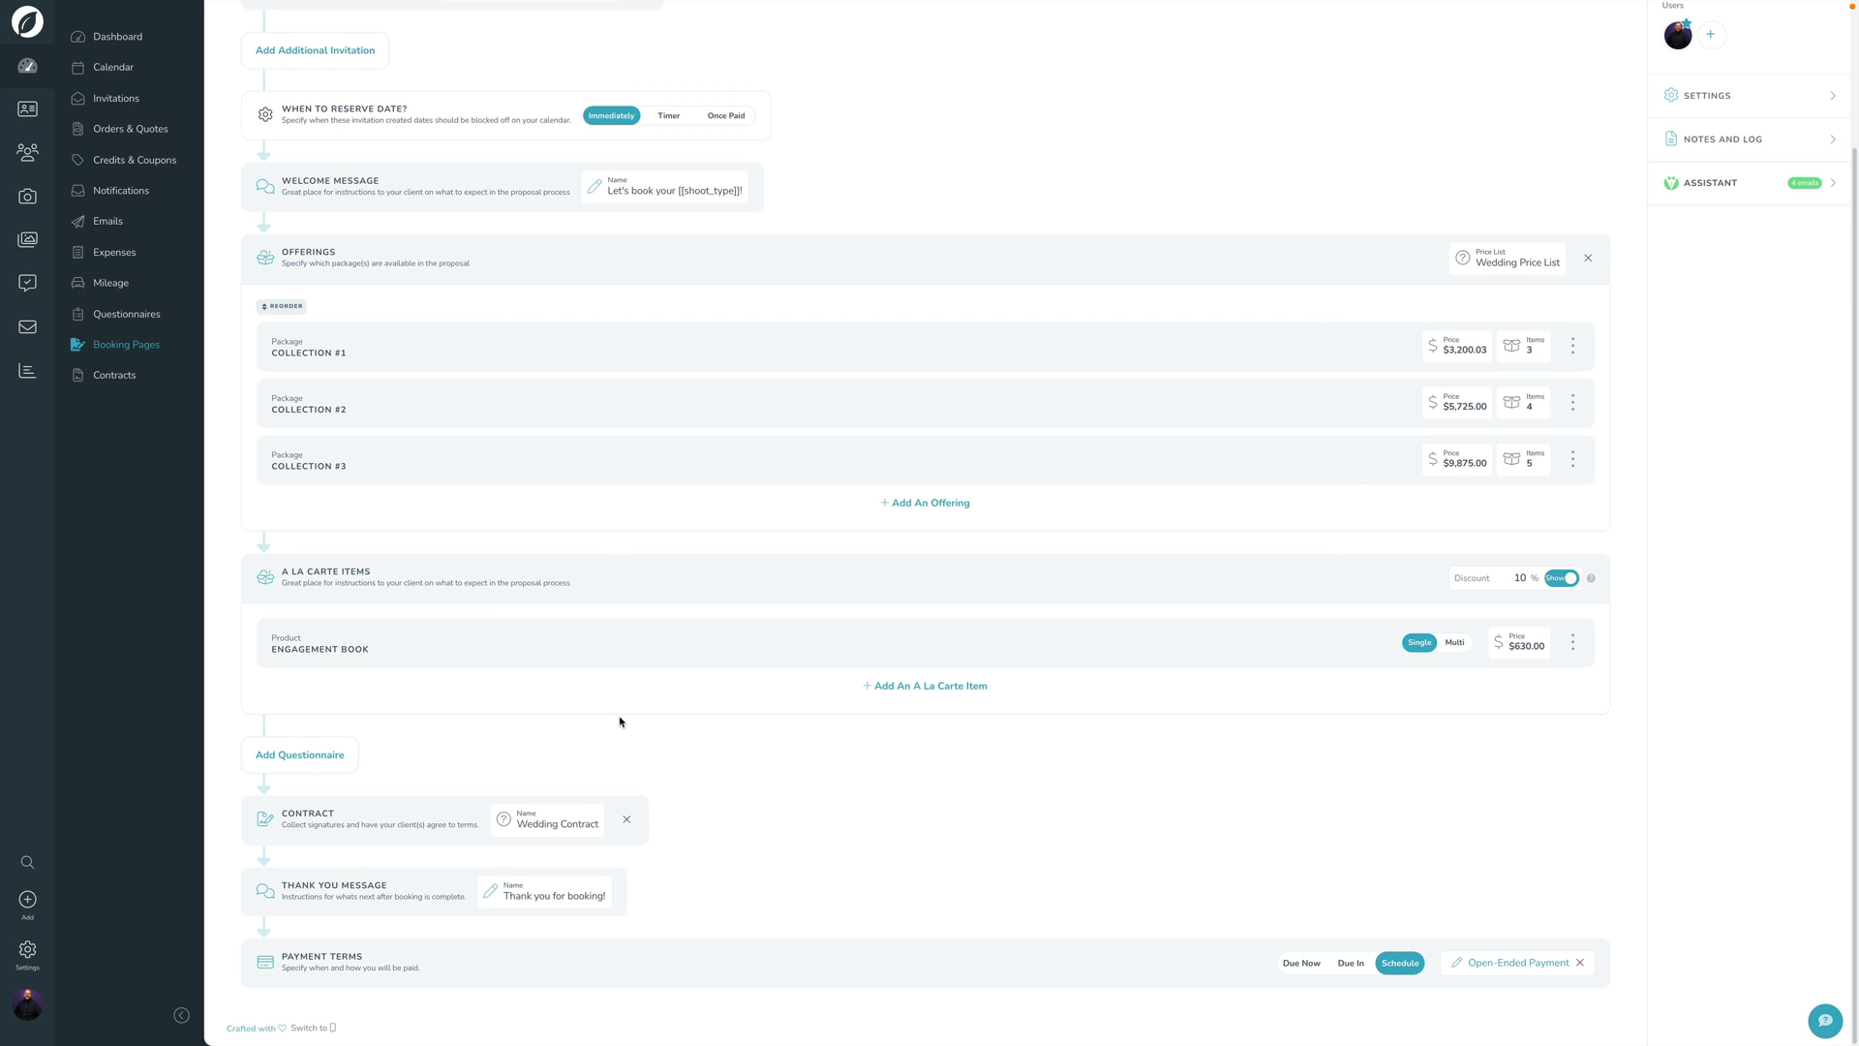
{"action": "scroll", "coordinate": [282, 664], "scroll_direction": "up", "scroll_amount": 2}
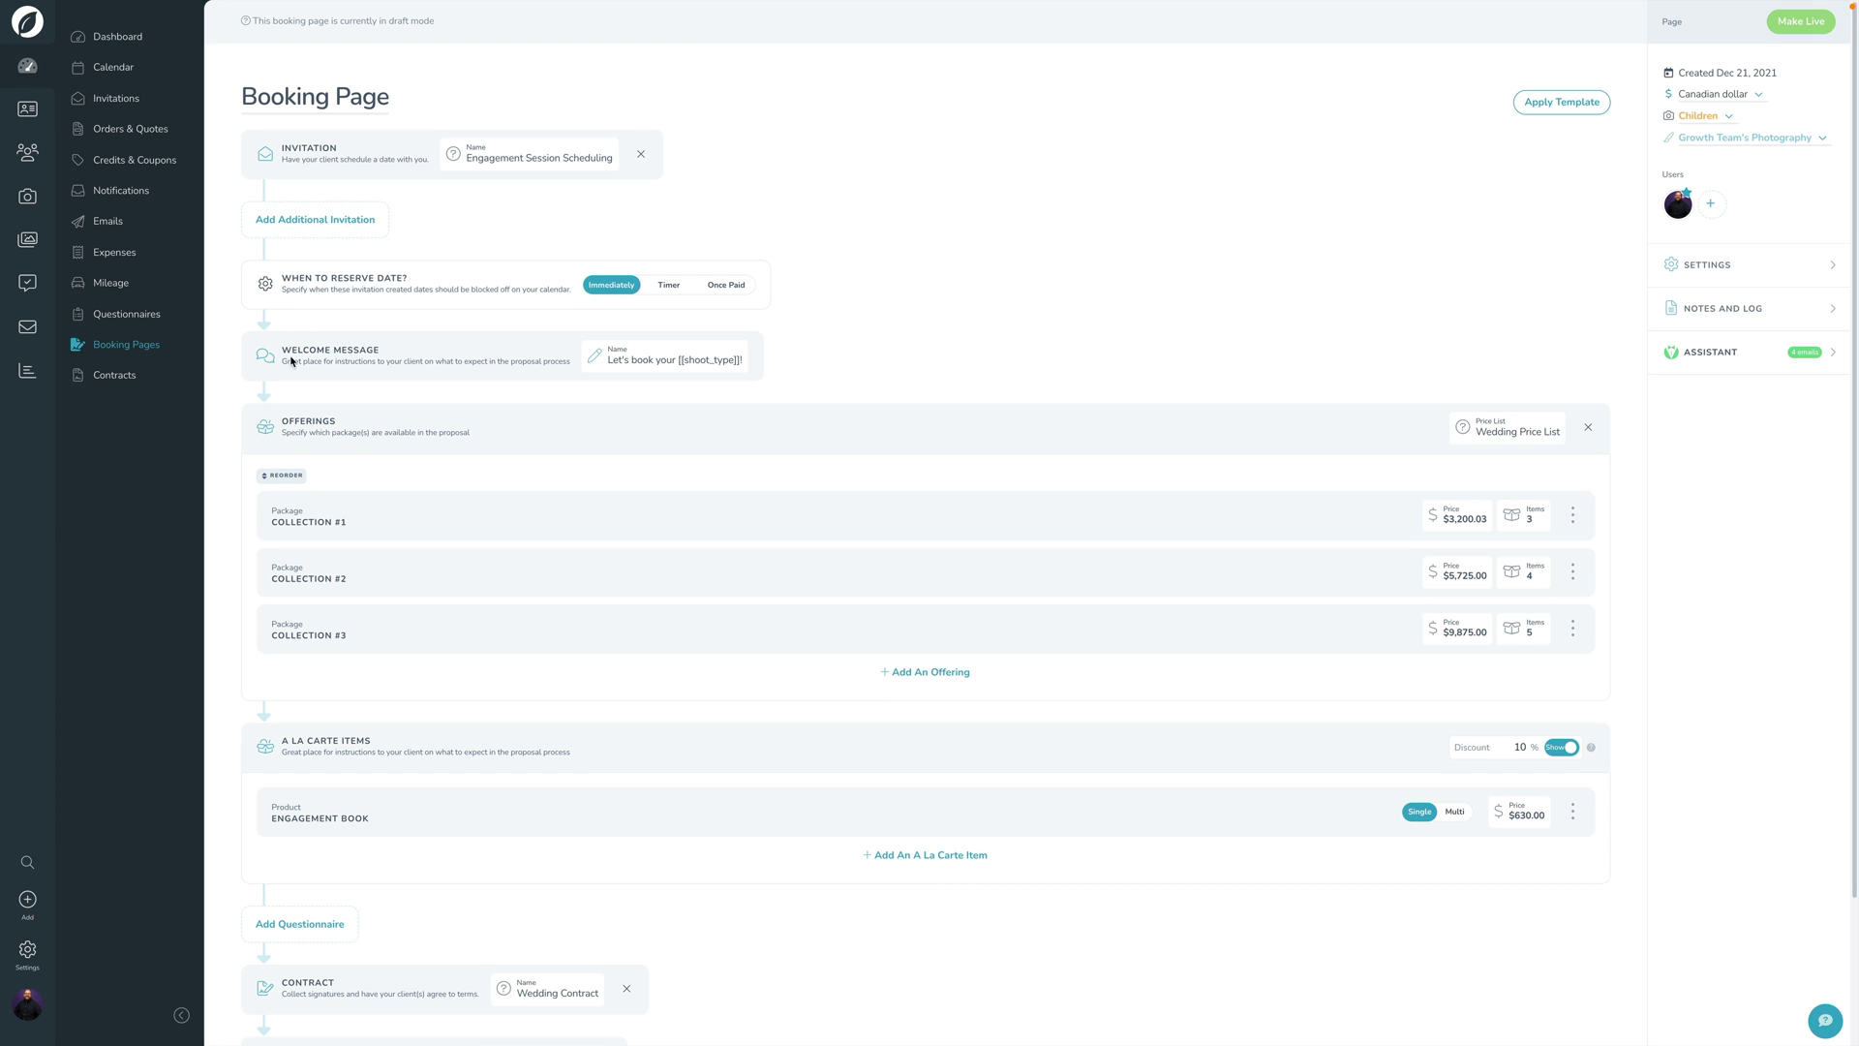
- Add a questionnaire step from the Sample Questionnaire template, overwriting the blank one, and save
{"action": "scroll", "coordinate": [346, 363], "scroll_direction": "down", "scroll_amount": 2}
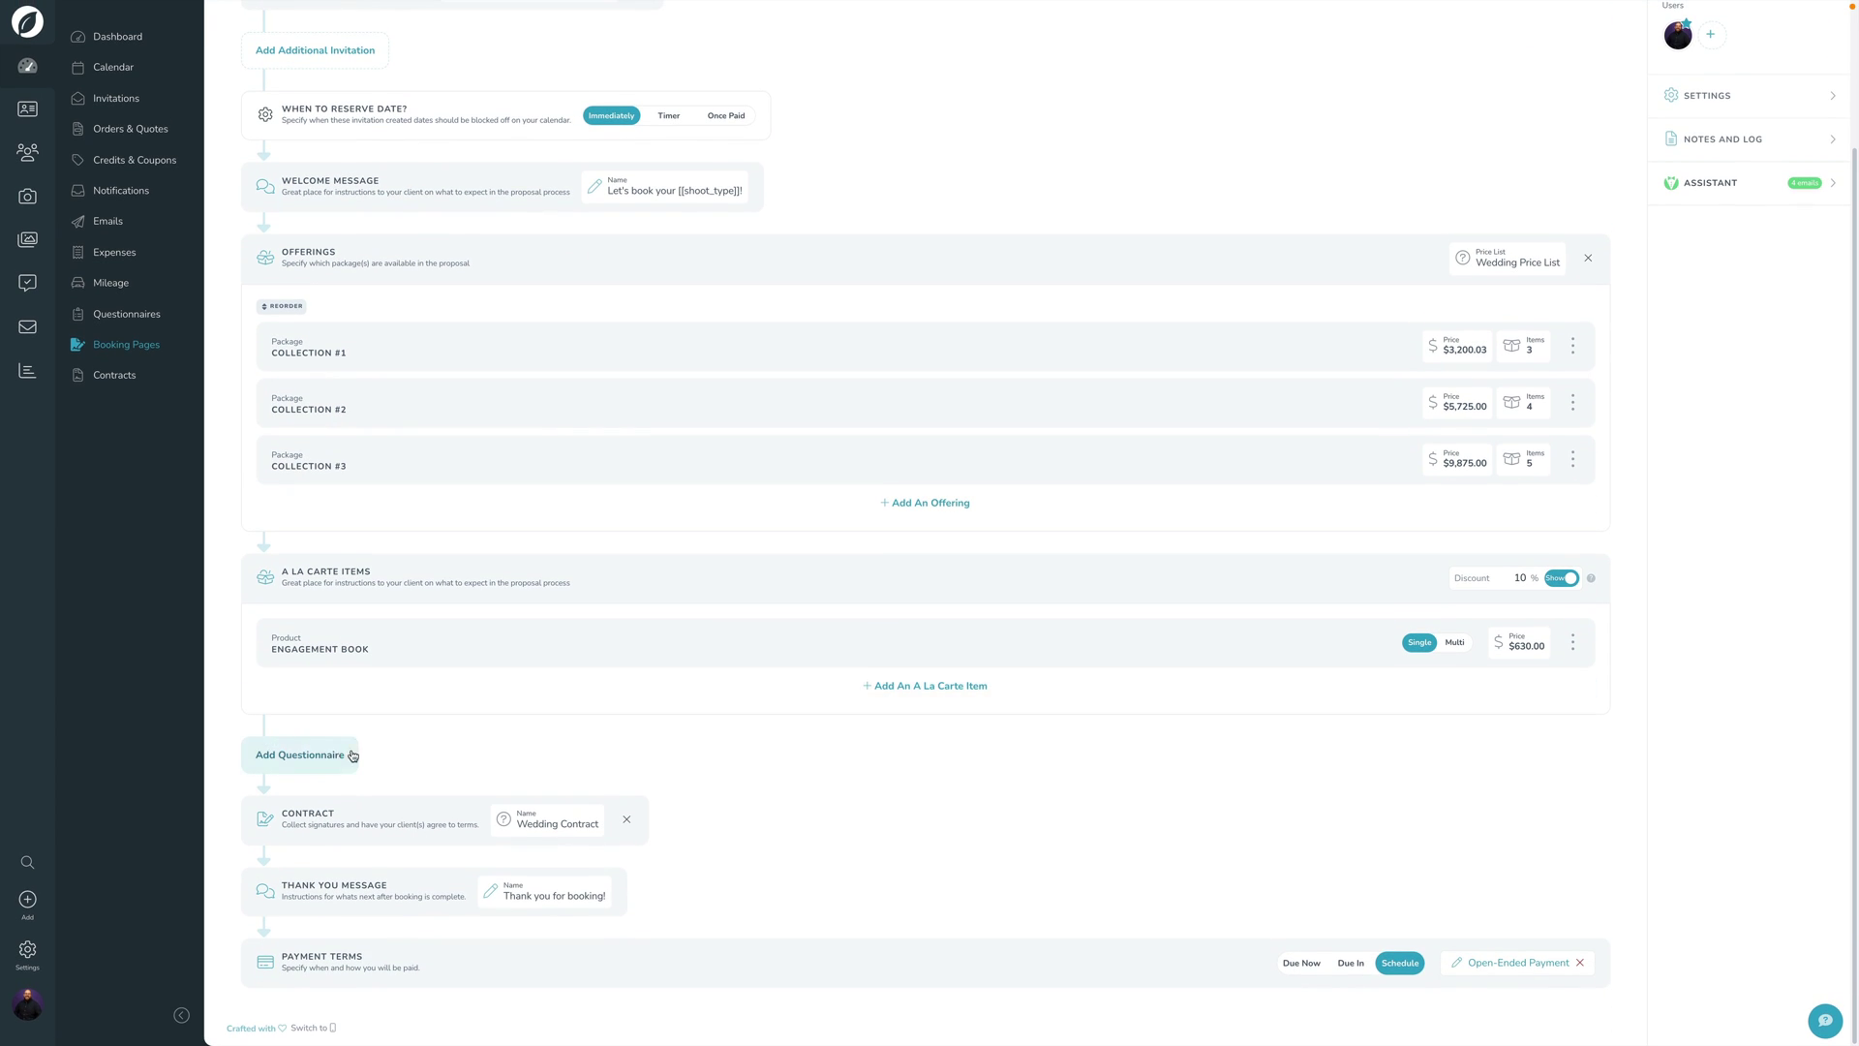
{"action": "left_click", "coordinate": [348, 755]}
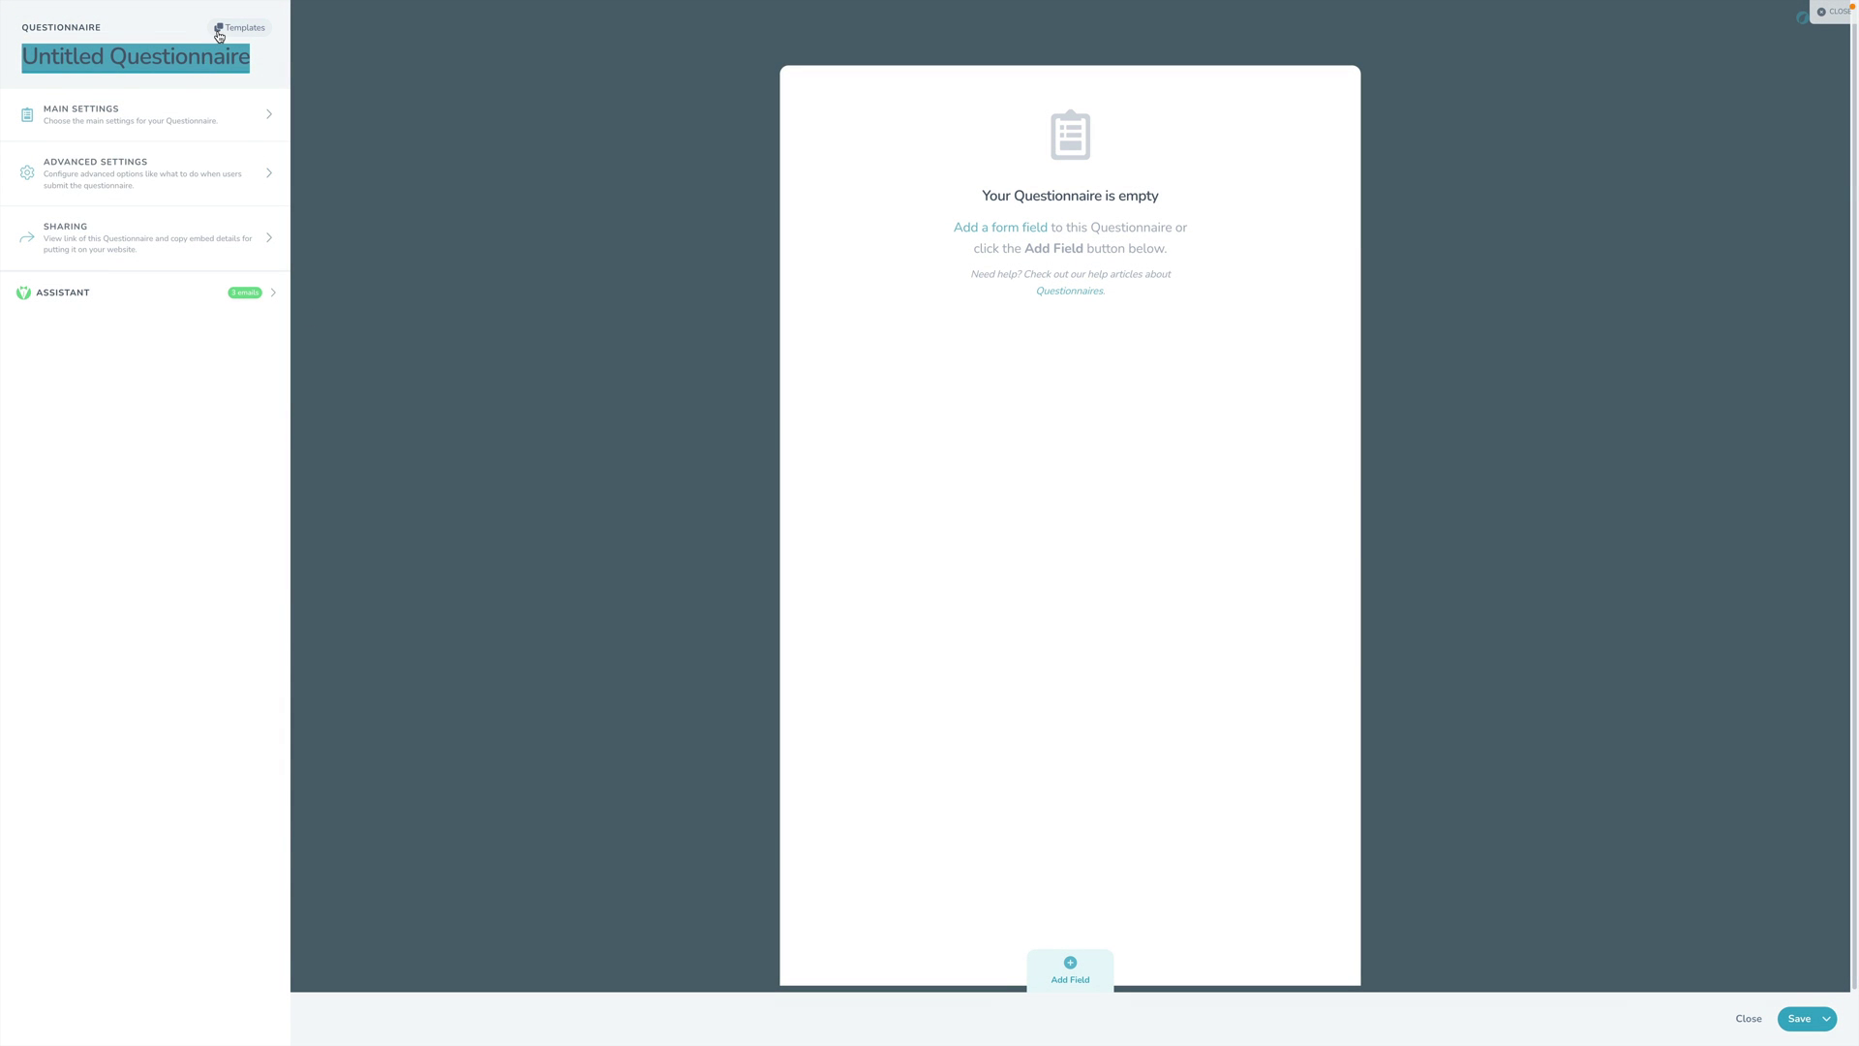
{"action": "left_click", "coordinate": [220, 36]}
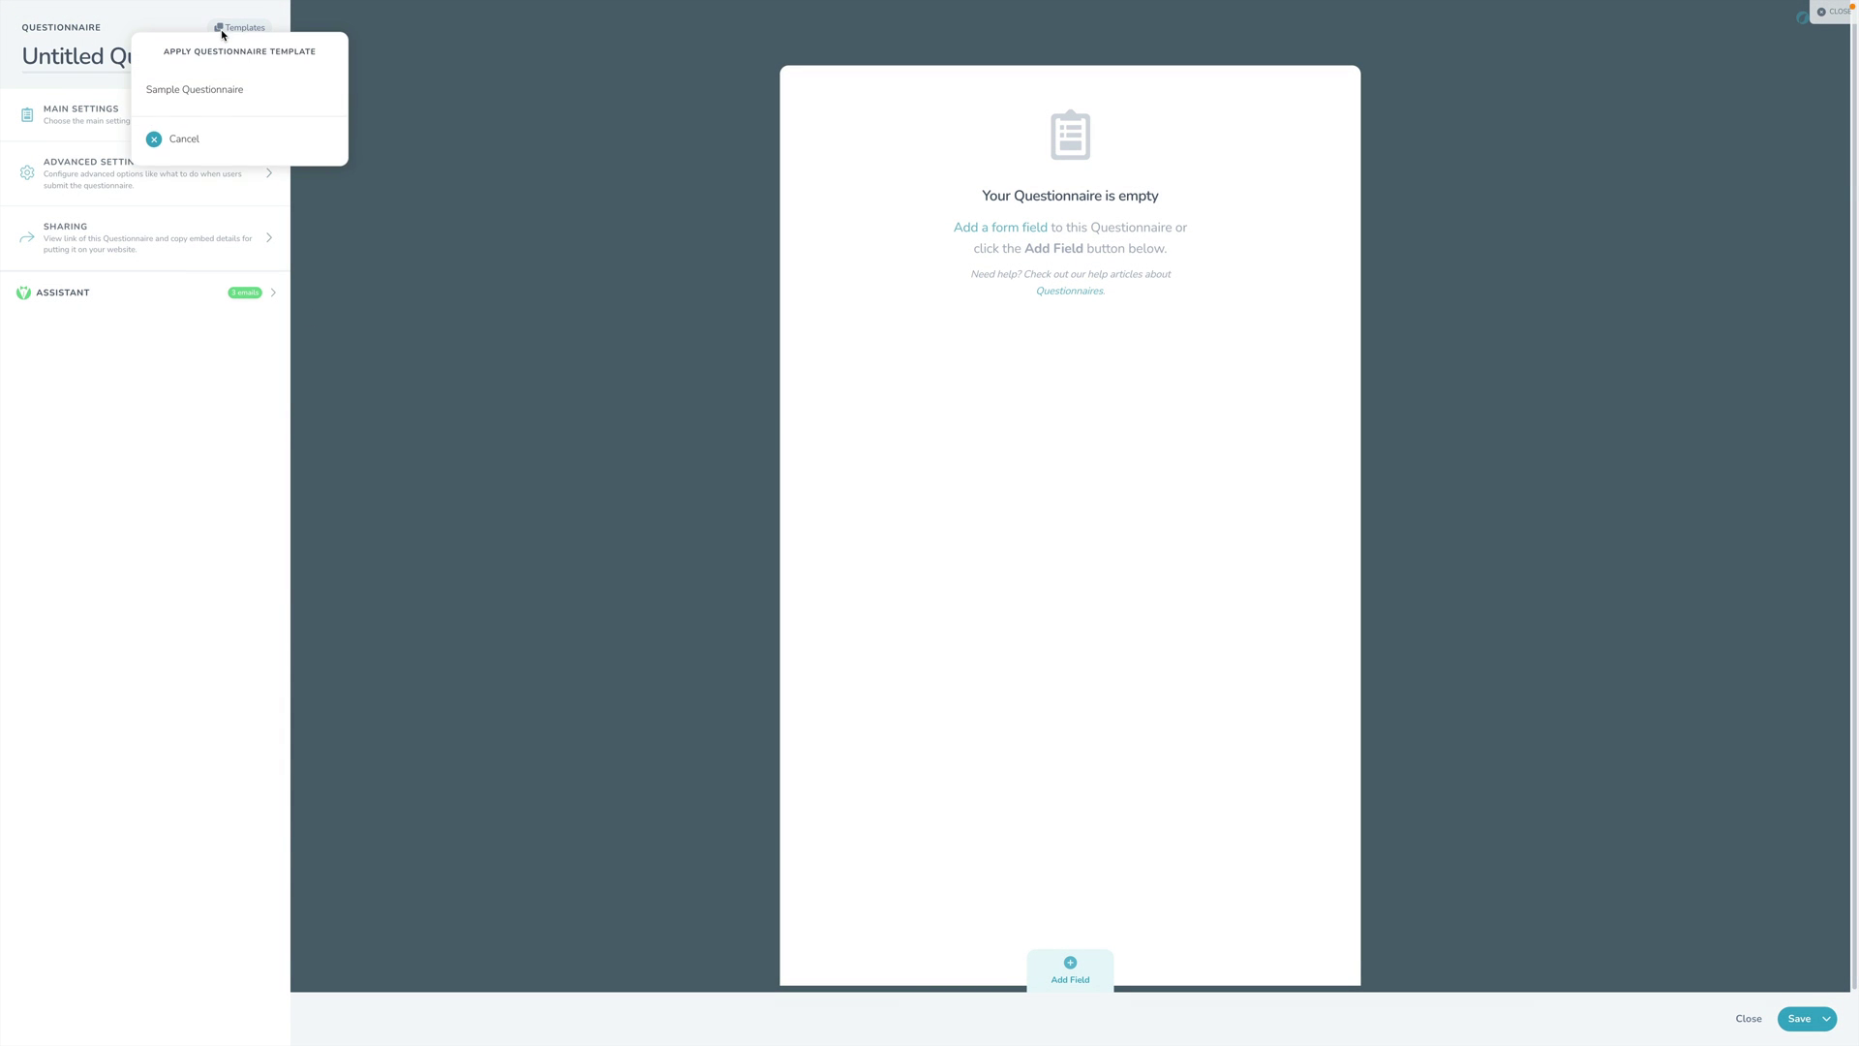
{"action": "left_click", "coordinate": [194, 91]}
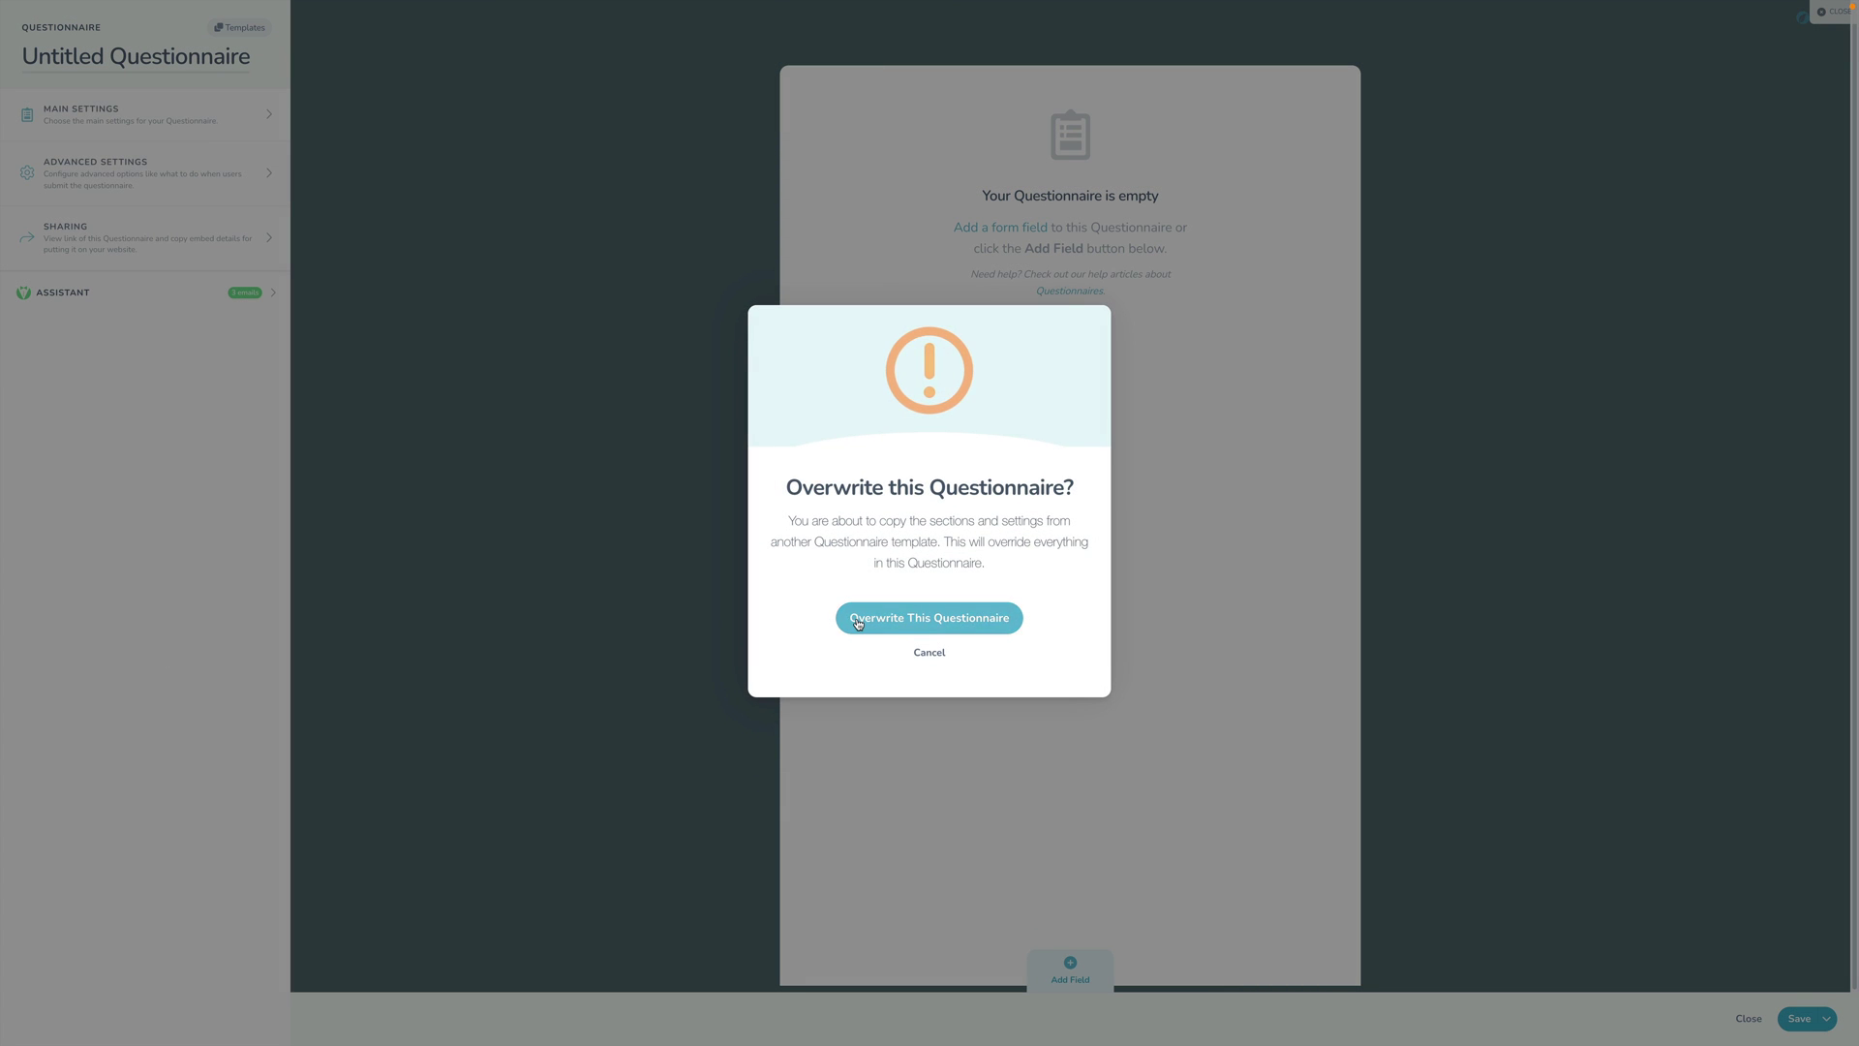
{"action": "left_click", "coordinate": [840, 620]}
{"action": "left_click", "coordinate": [1797, 1018]}
{"action": "scroll", "coordinate": [382, 668], "scroll_direction": "down", "scroll_amount": 1}
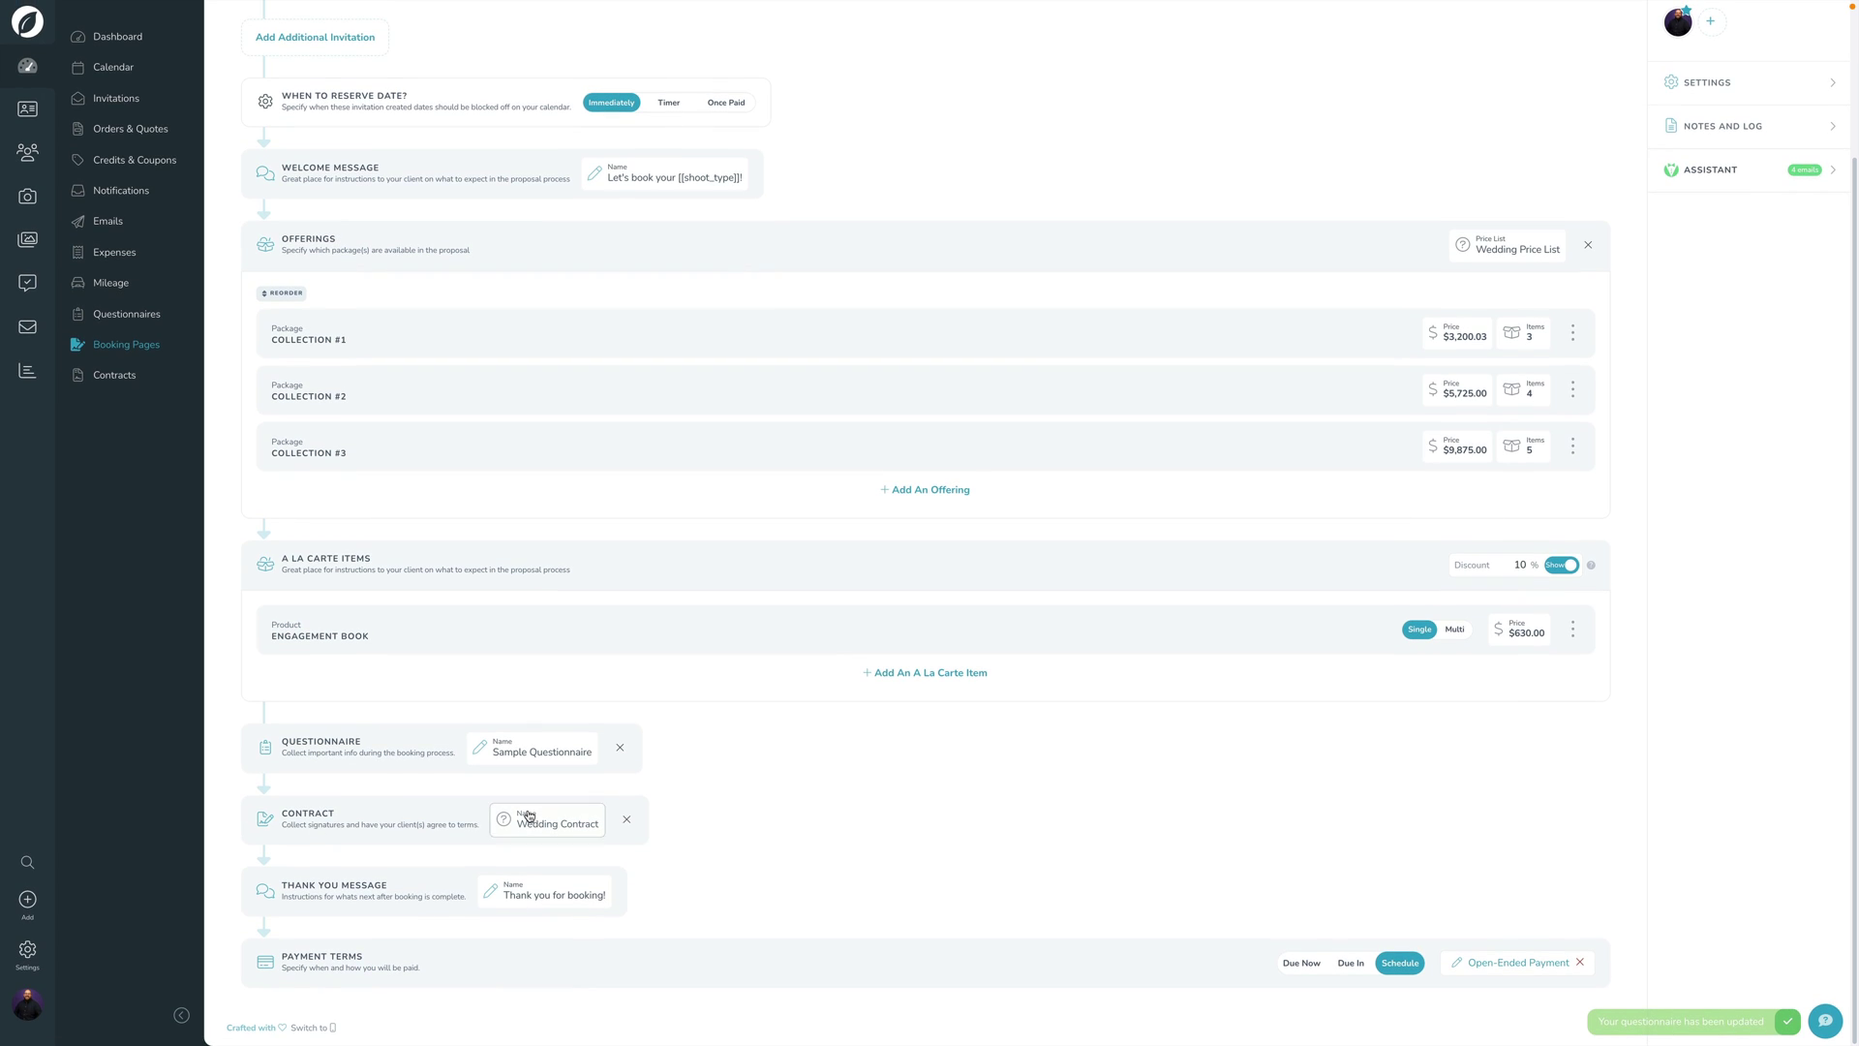
- Check the page settings once more, then make the booking page live
{"action": "scroll", "coordinate": [1317, 833], "scroll_direction": "up", "scroll_amount": 2}
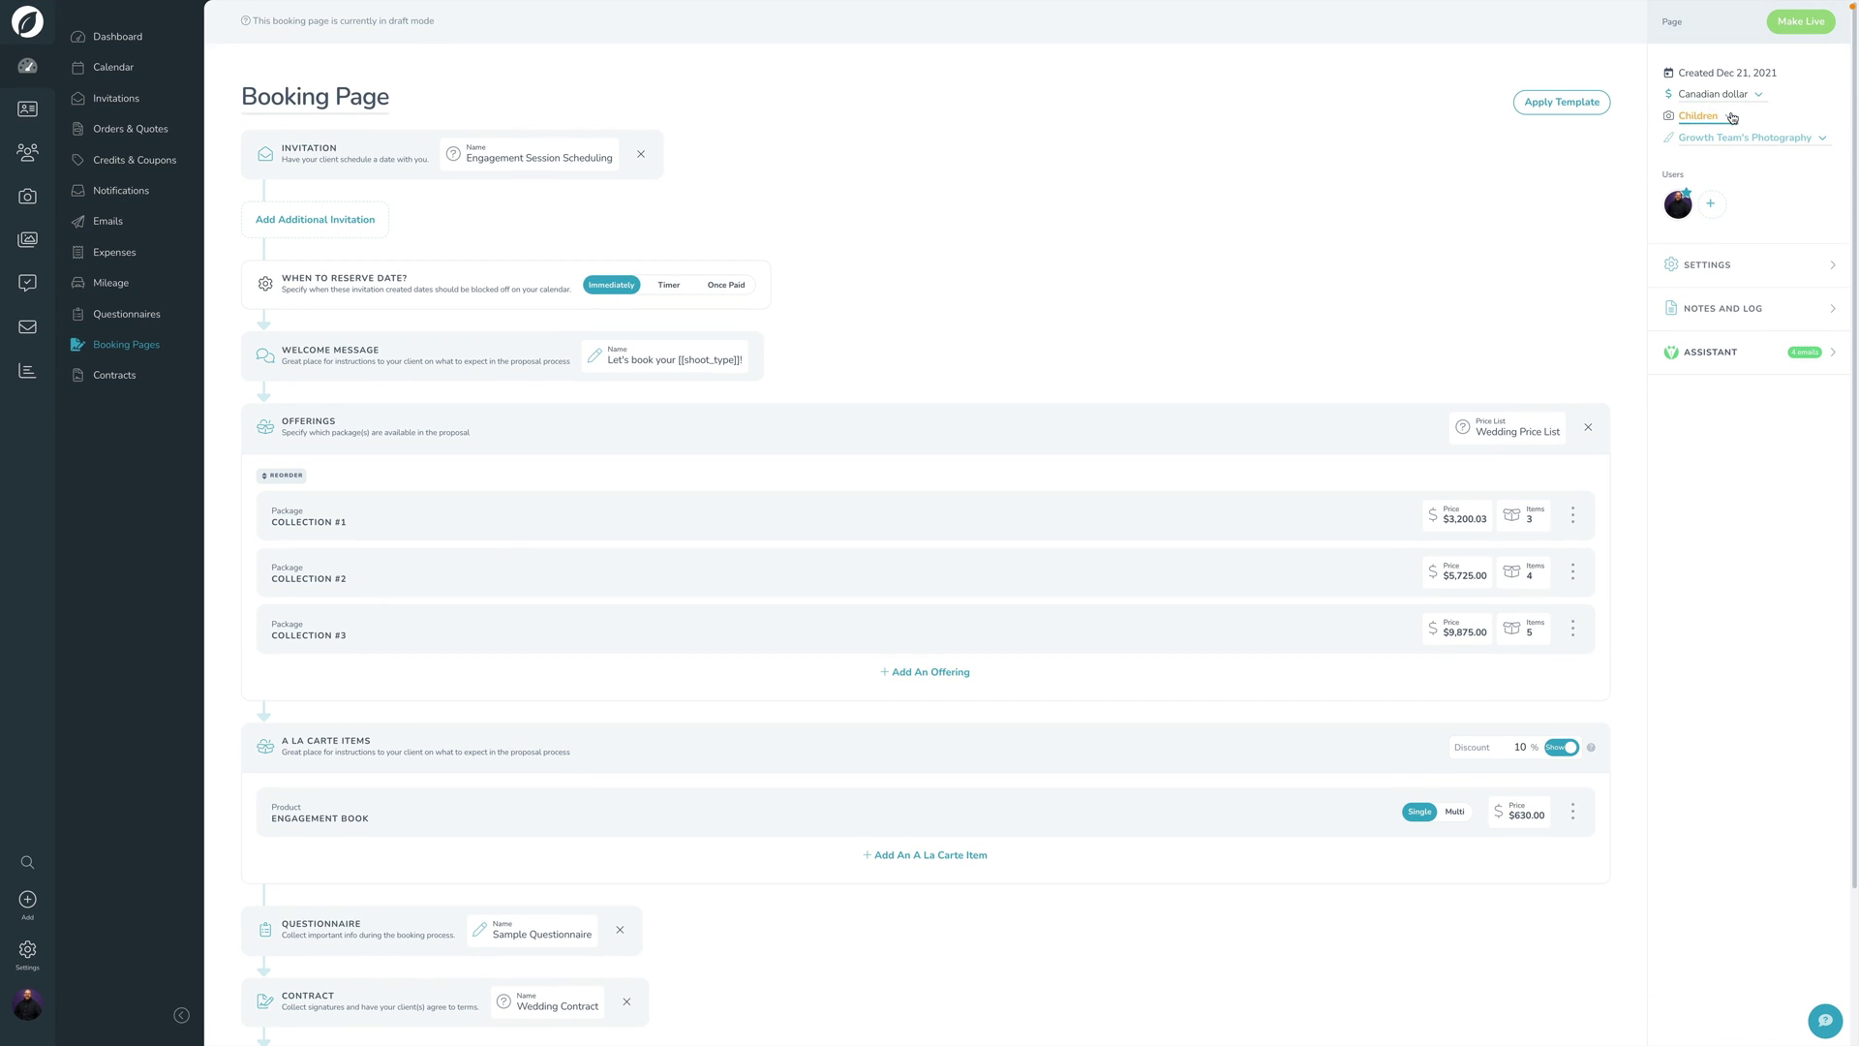
{"action": "left_click", "coordinate": [1721, 279]}
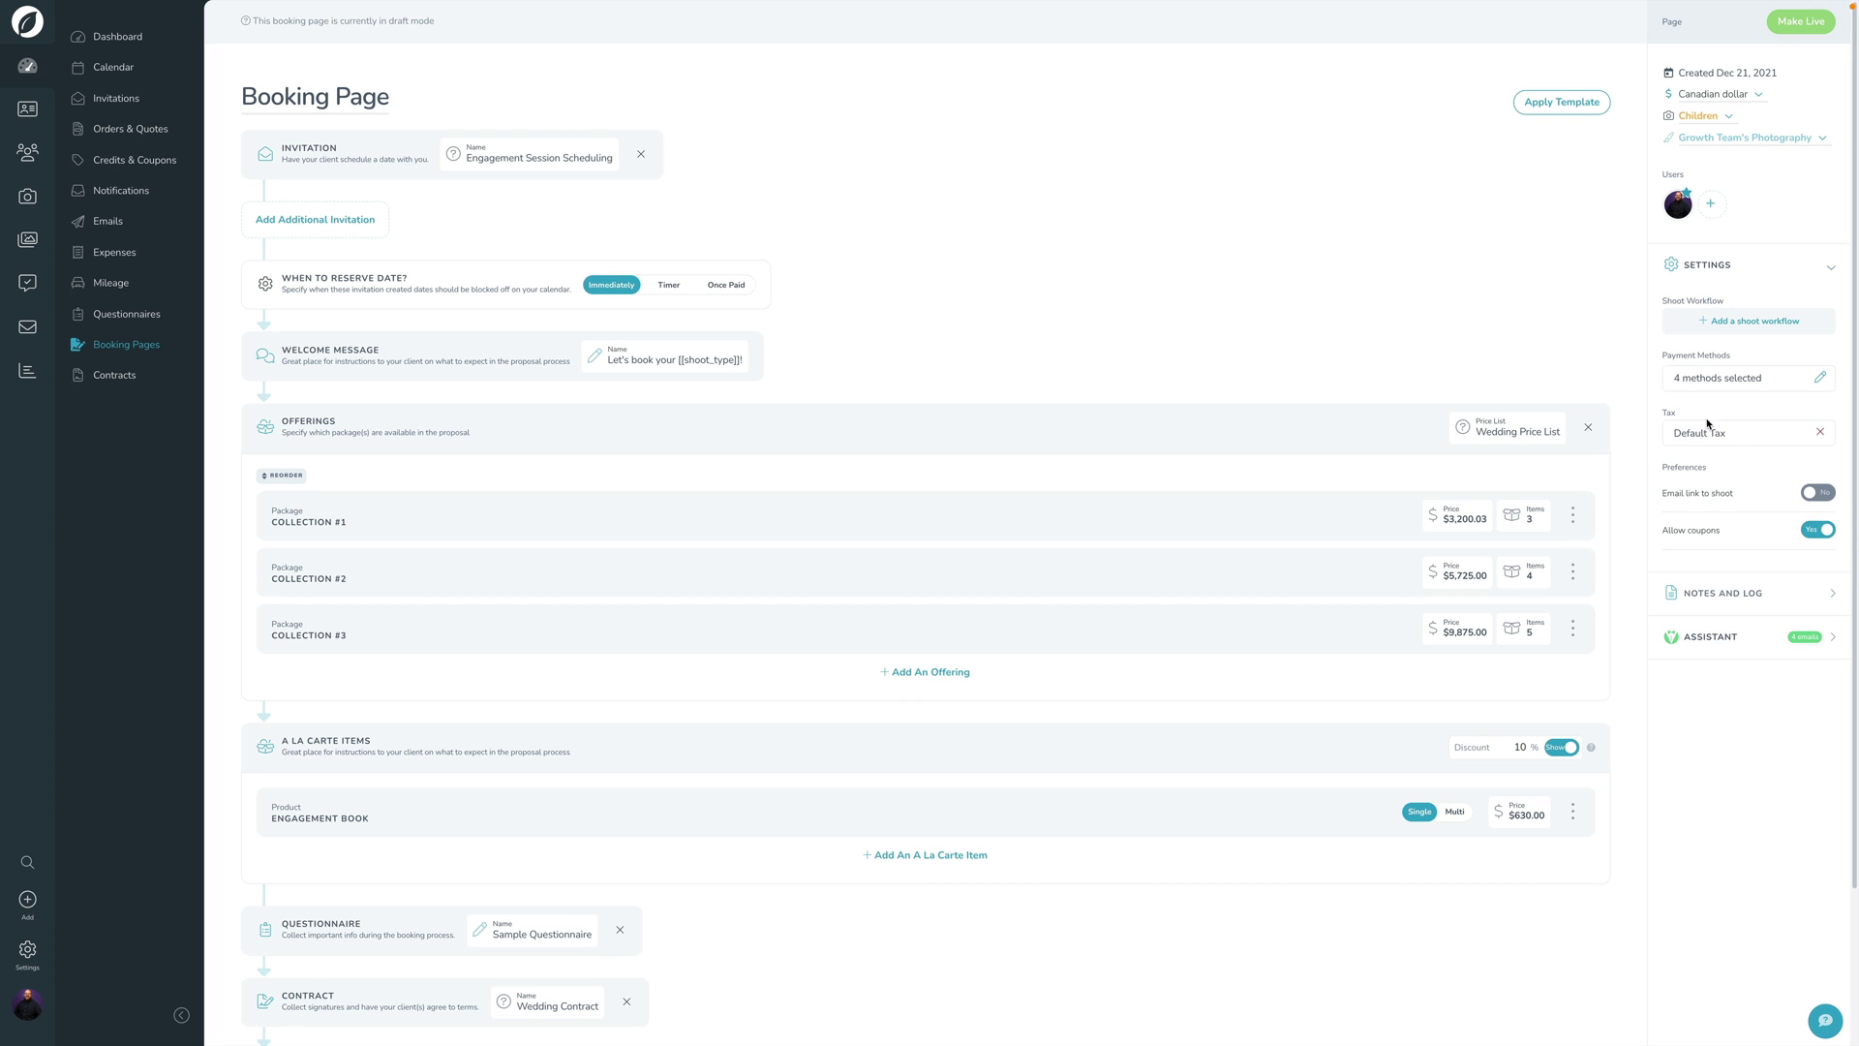
{"action": "left_click", "coordinate": [1724, 276]}
{"action": "left_click", "coordinate": [1803, 23]}
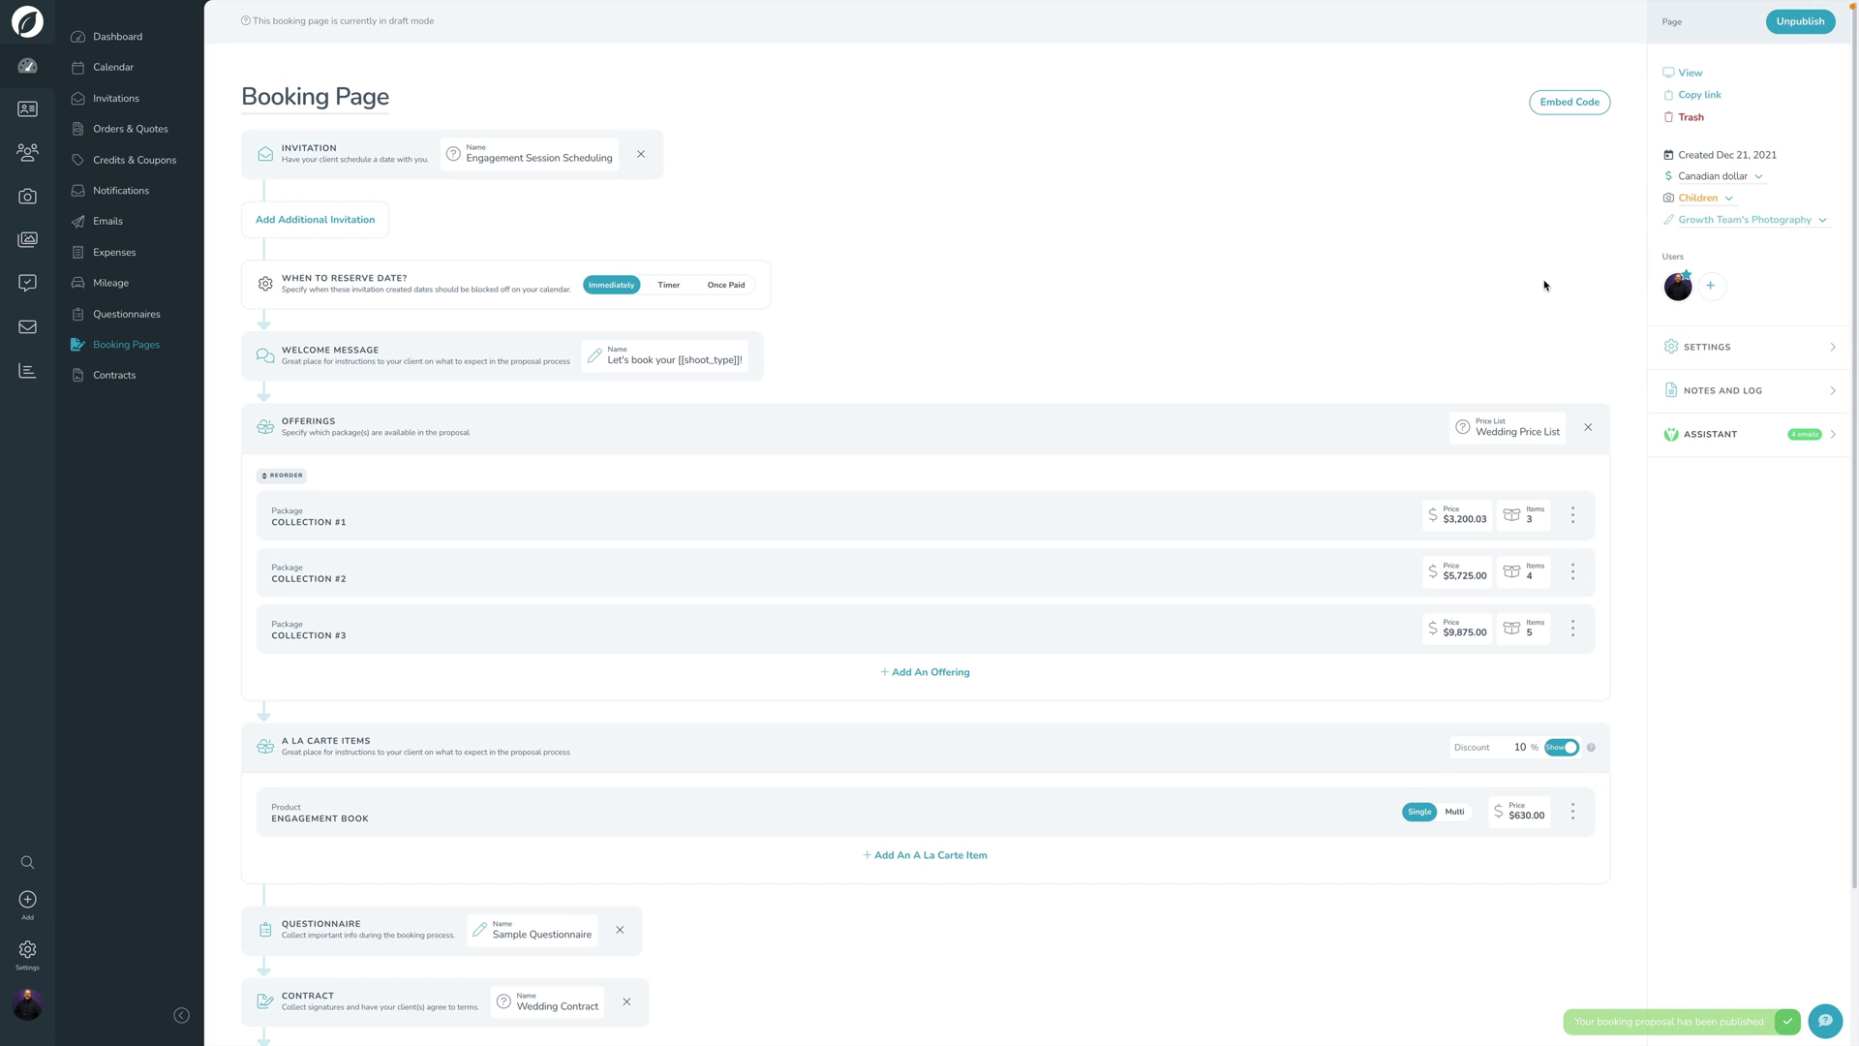